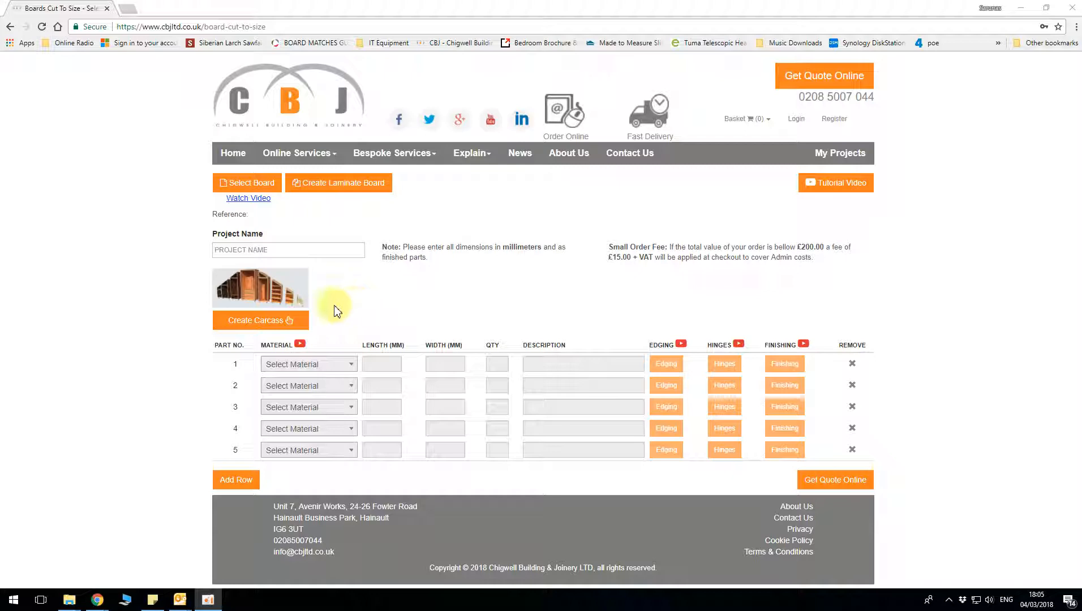
- Add the MDF Moisture Resistant board in 22 mm and 18 mm thicknesses to the cut list
click(248, 185)
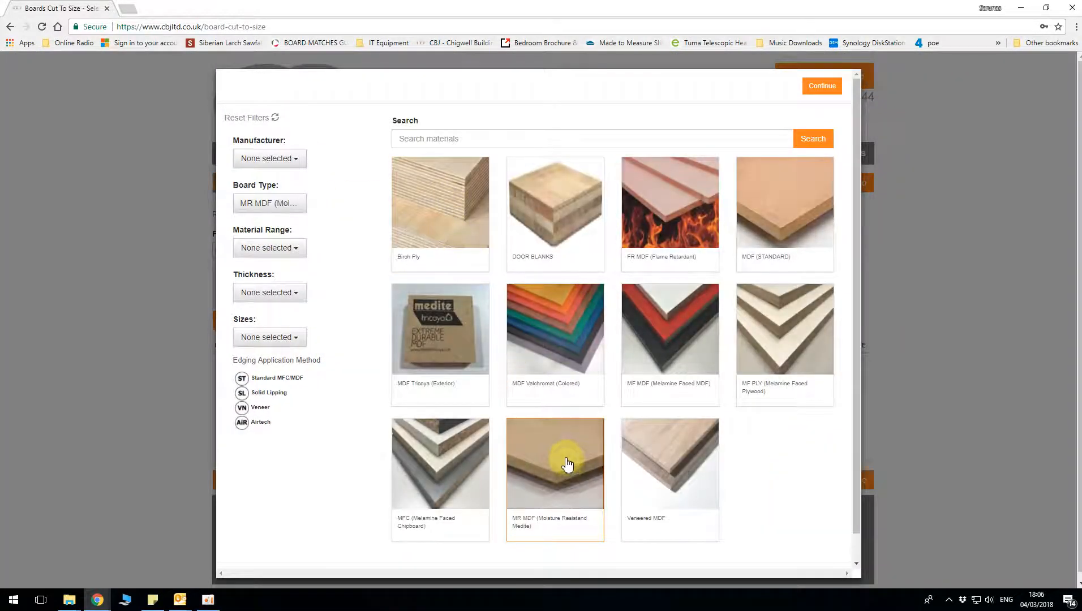
click(568, 468)
click(492, 369)
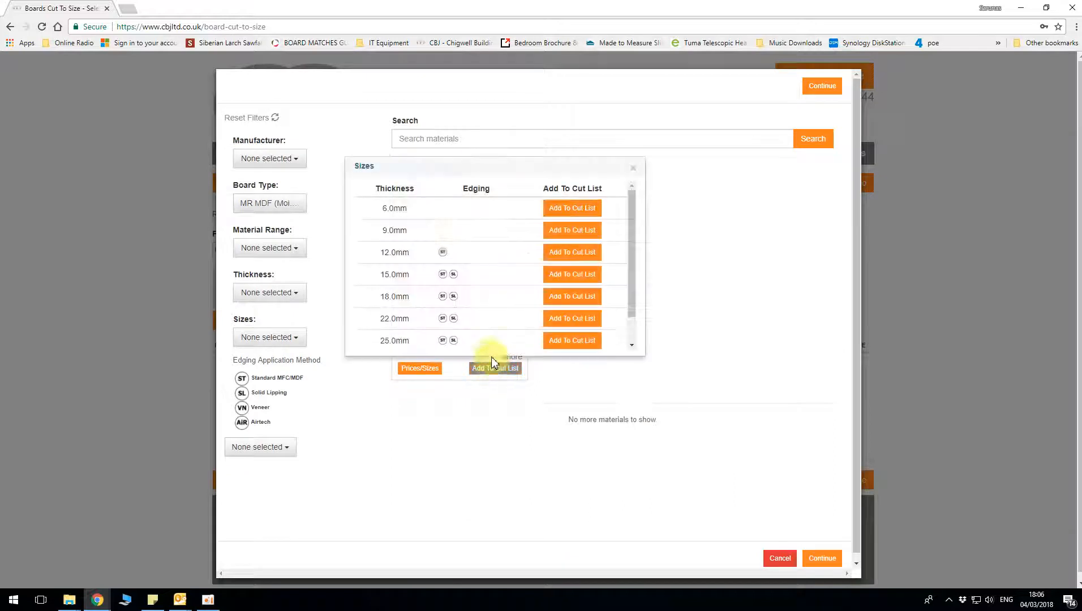
click(574, 318)
click(584, 296)
click(632, 170)
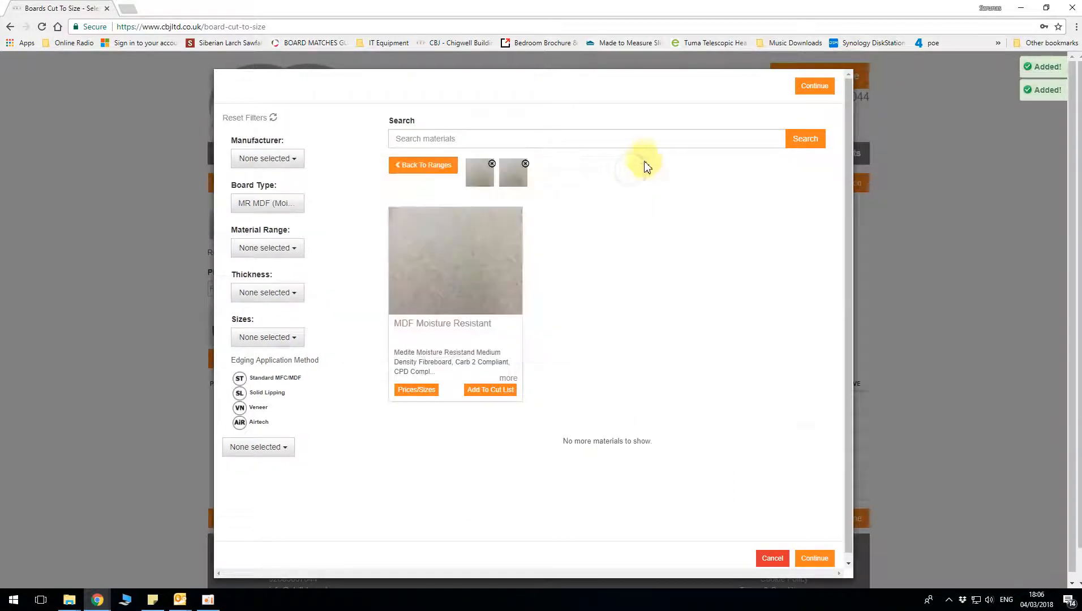
click(814, 86)
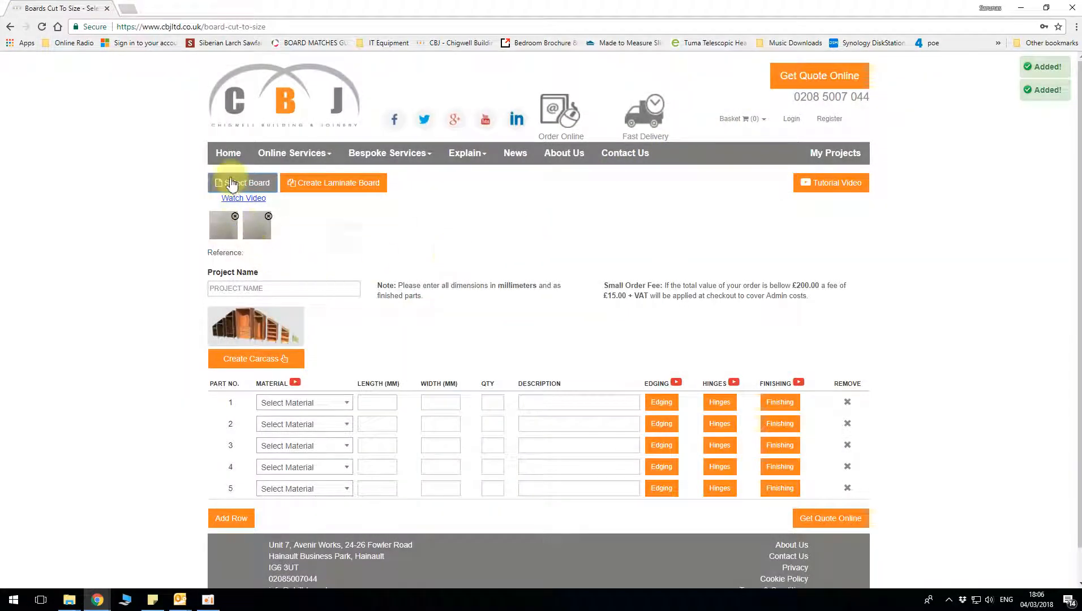
- Search the board materials for u708 and add the 18 mm Light Grey U708 ST9 board to the cut list
click(232, 183)
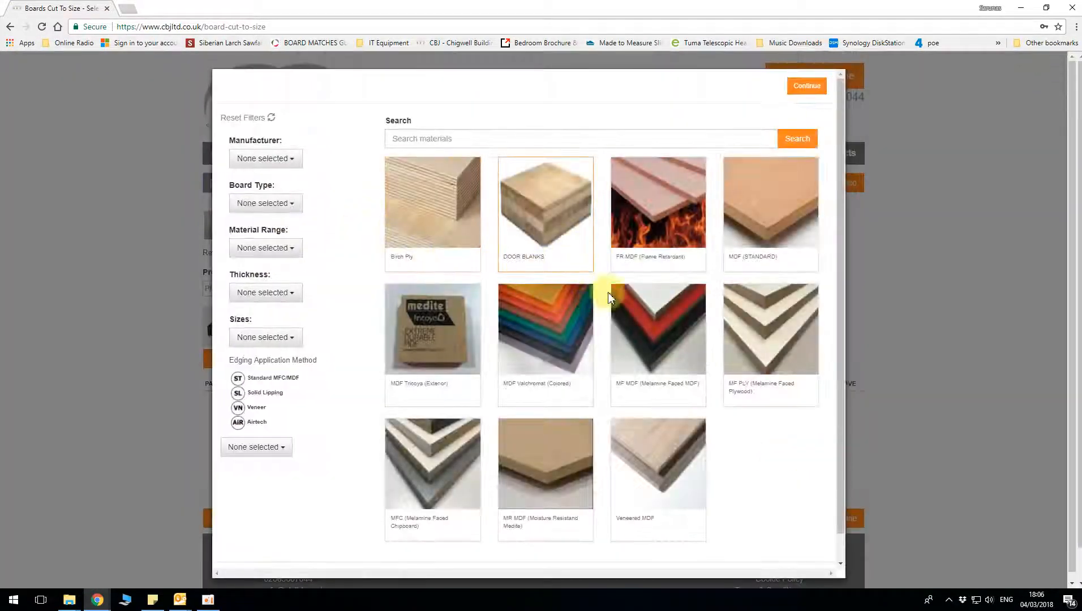
click(407, 137)
text(u708)
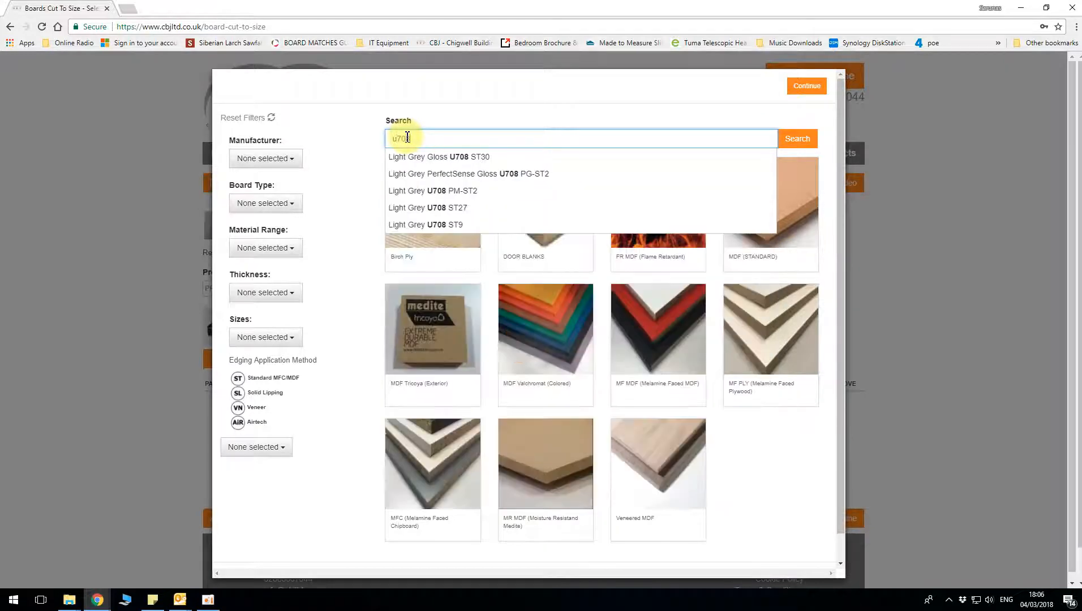
click(441, 224)
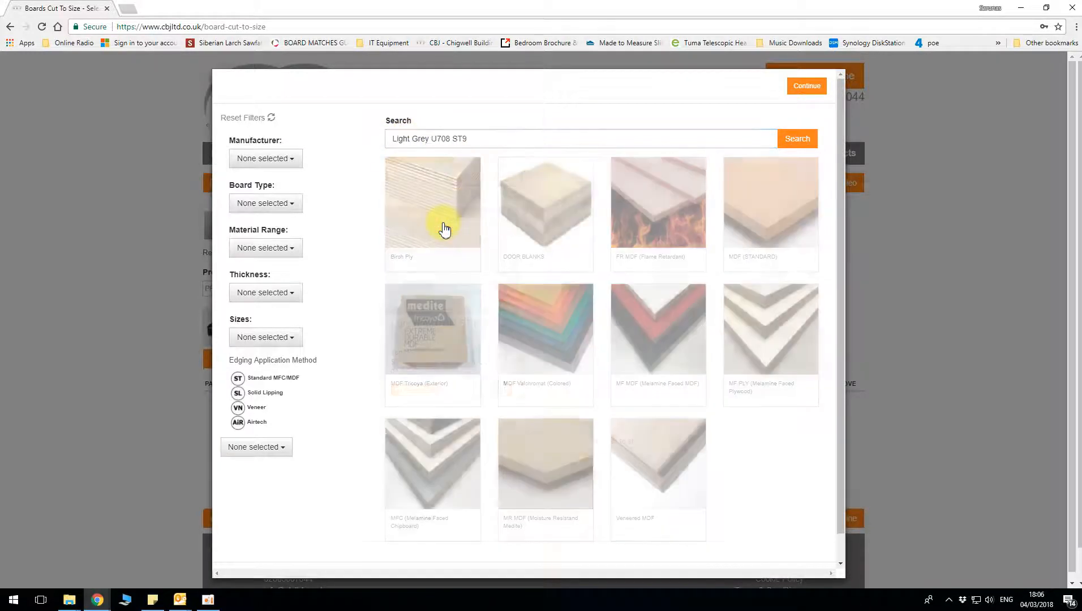
click(485, 389)
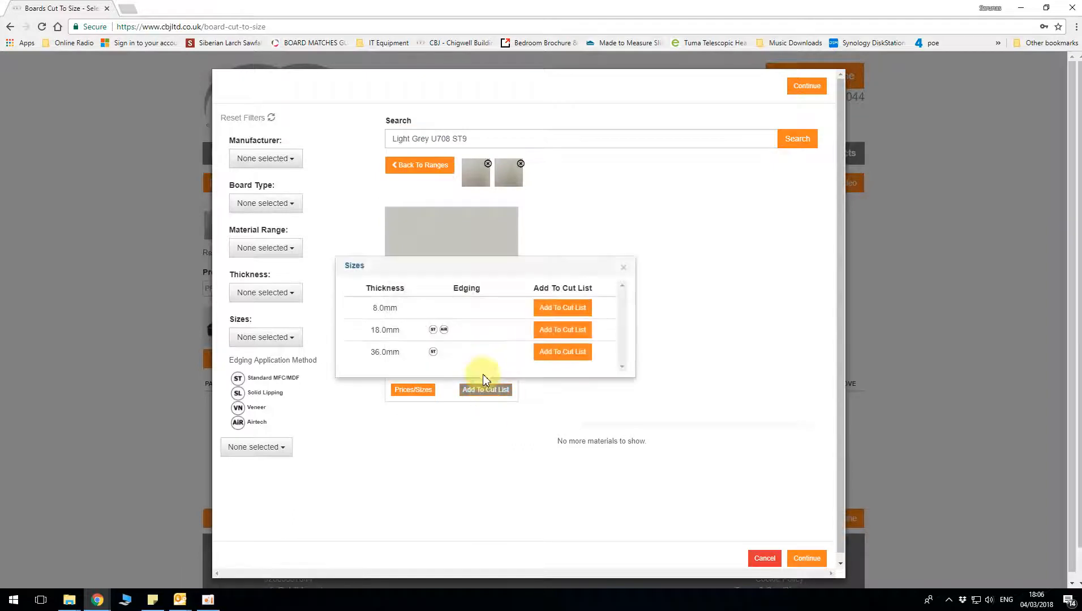
click(562, 329)
click(623, 267)
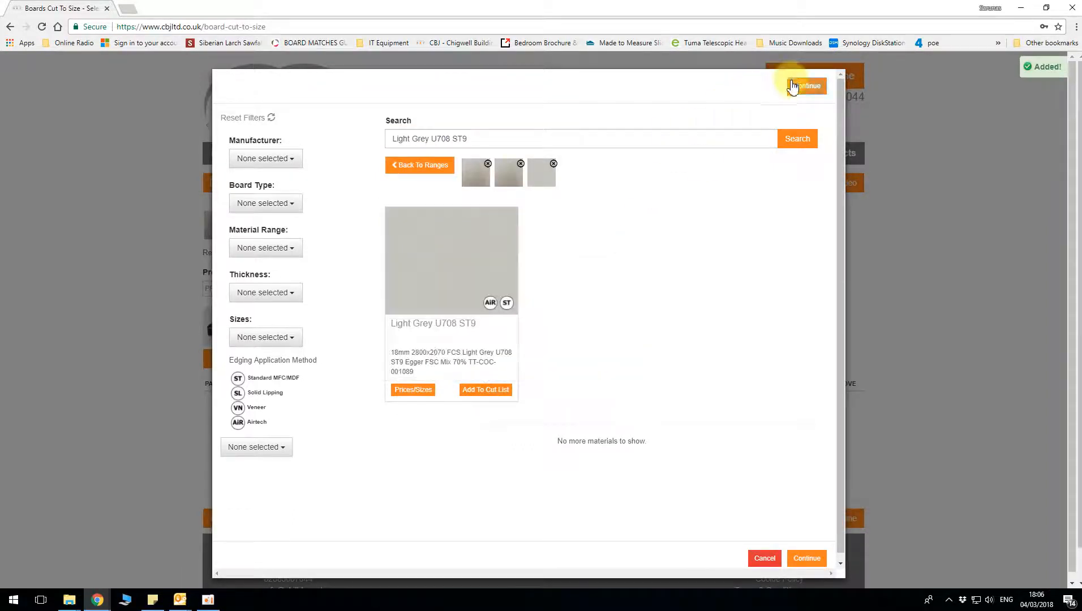
- Reset the material filters and add the 18 mm B-BB Russian Birch Ply to the cut list
click(252, 117)
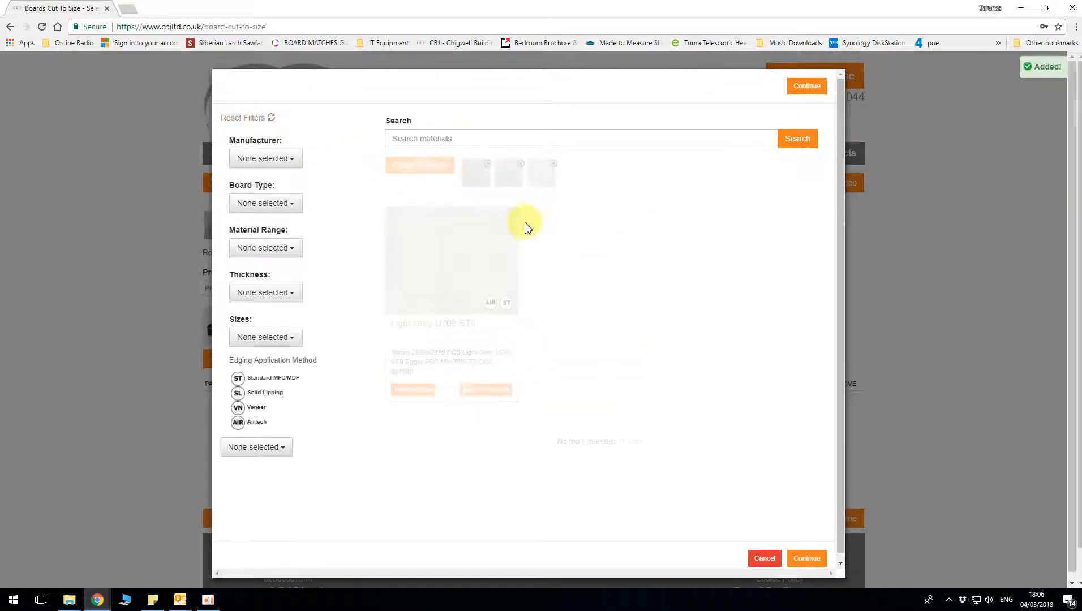
click(432, 235)
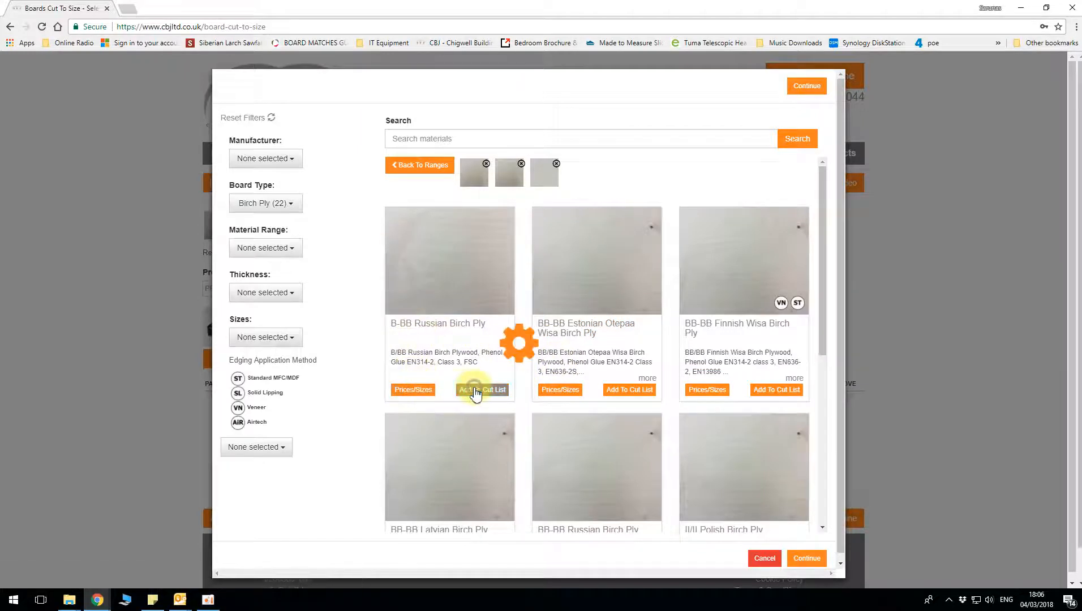
click(474, 390)
click(531, 351)
click(620, 223)
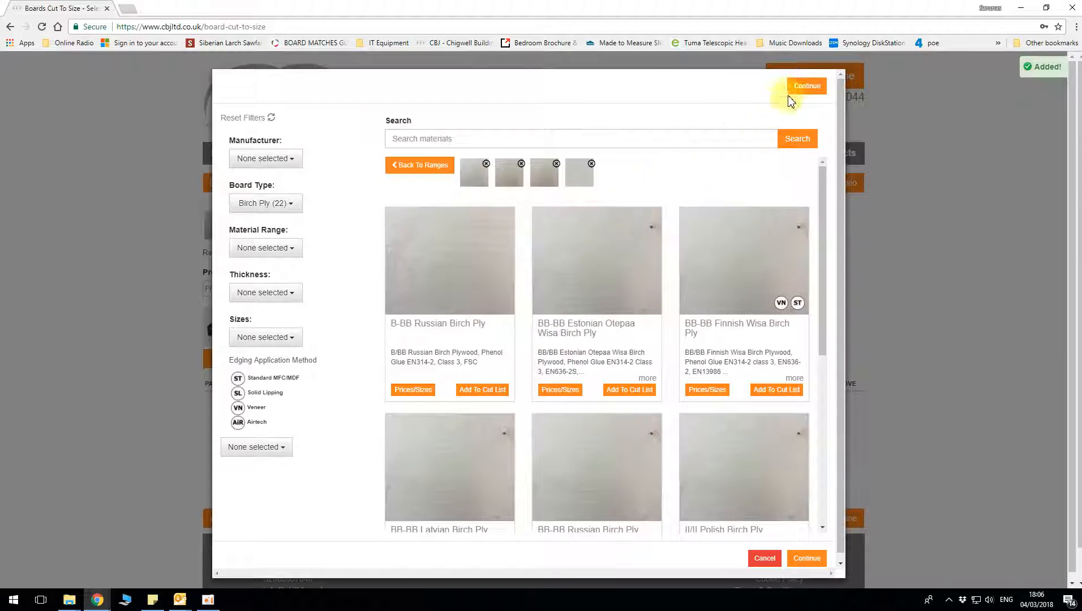
click(805, 87)
- Name the project WARDROBE and open the Wardrobe unit library for a new carcass
click(225, 287)
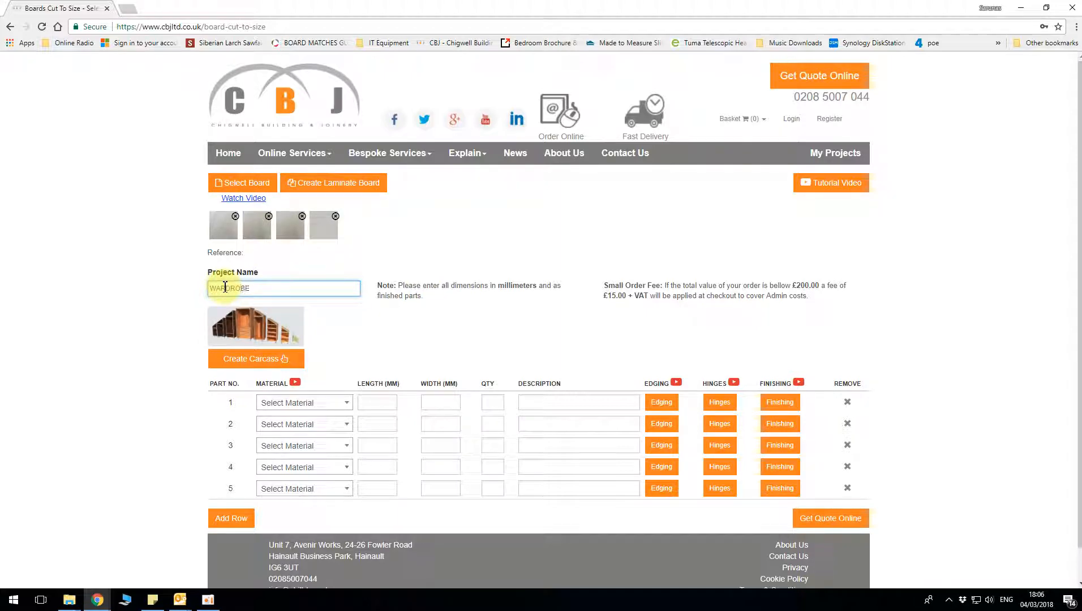
click(238, 358)
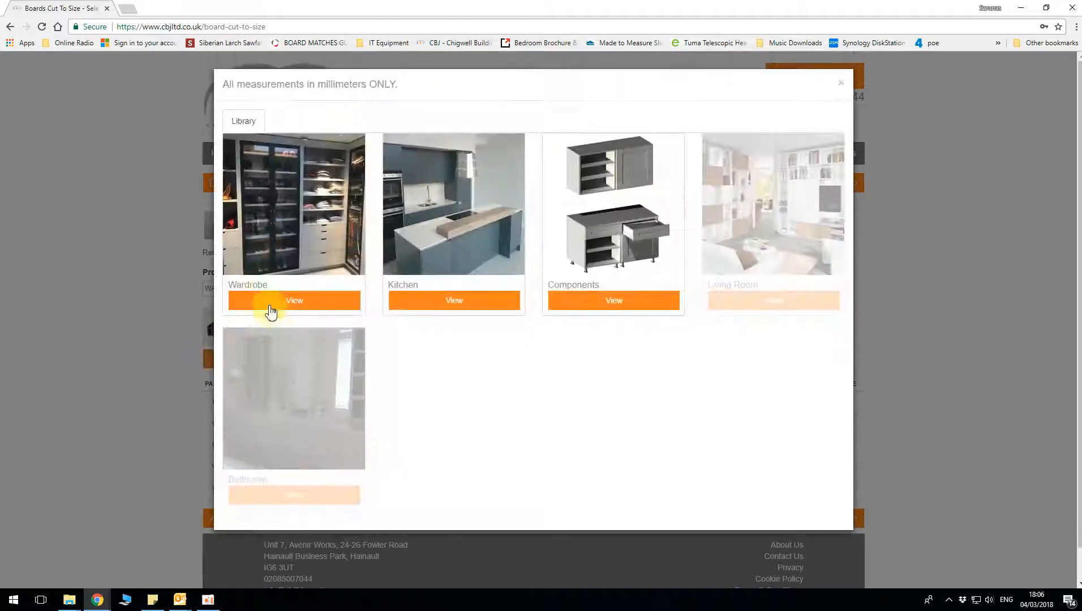
click(270, 308)
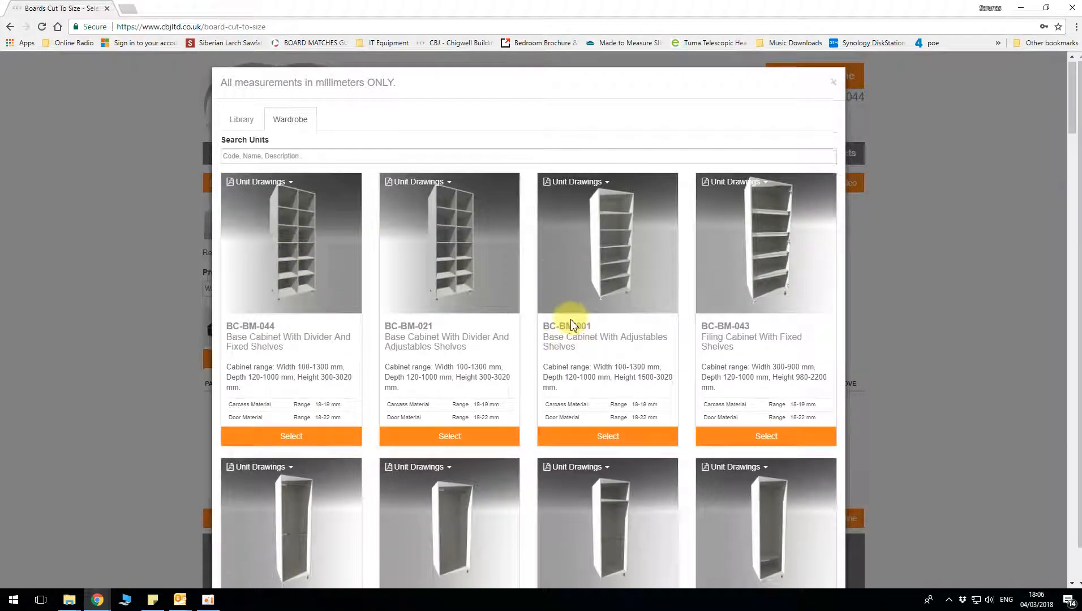
- Choose wardrobe unit BC-BM-004, the cabinet with fixed shelf, hanging rail and drawer box
scroll(570, 325, down, 2)
scroll(569, 325, down, 7)
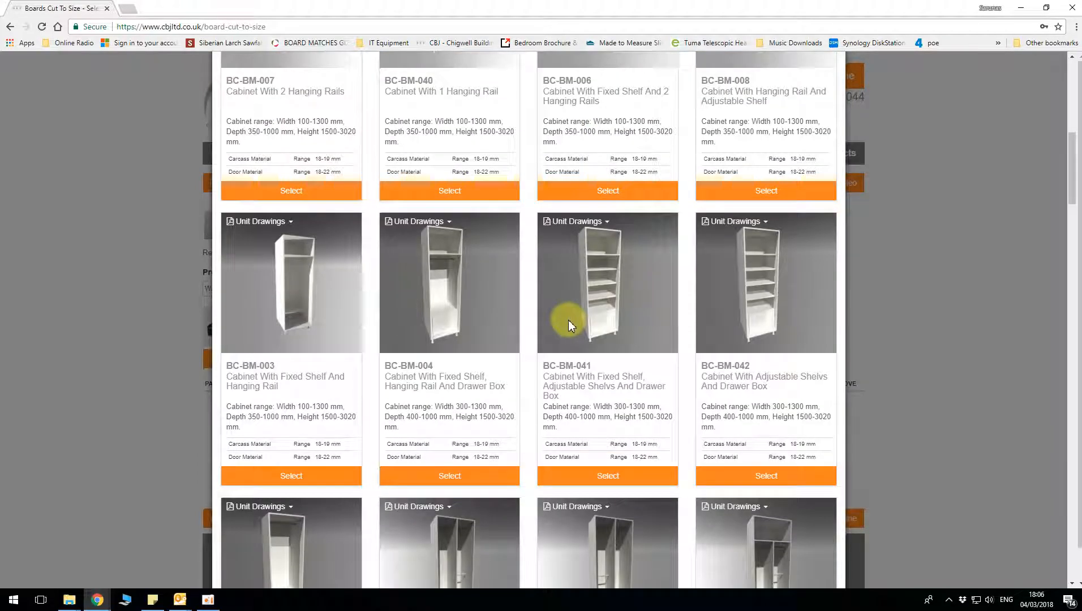
scroll(568, 325, down, 5)
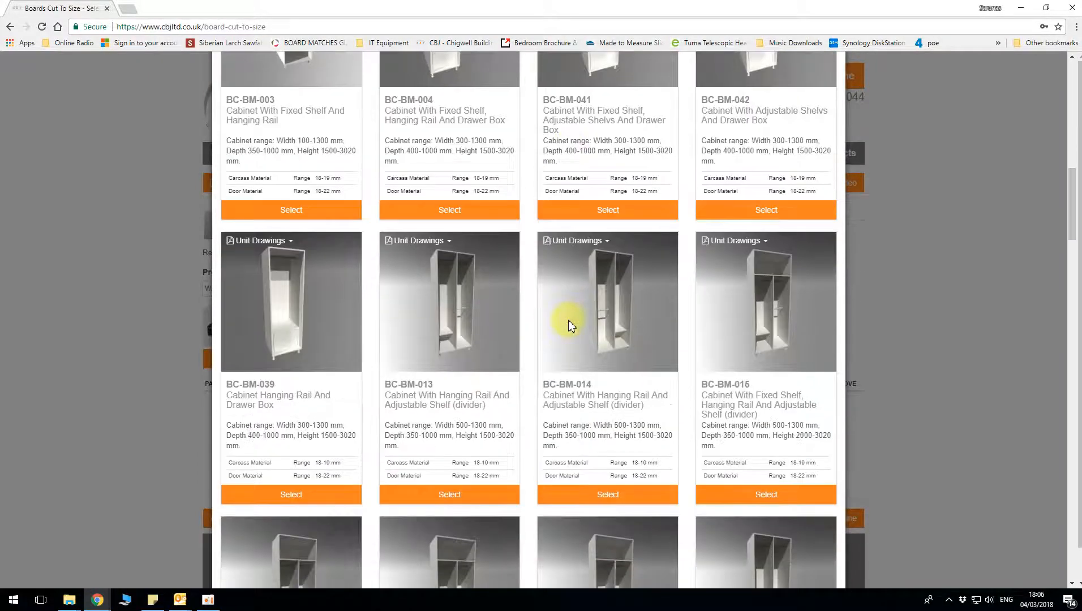
scroll(568, 330, up, 6)
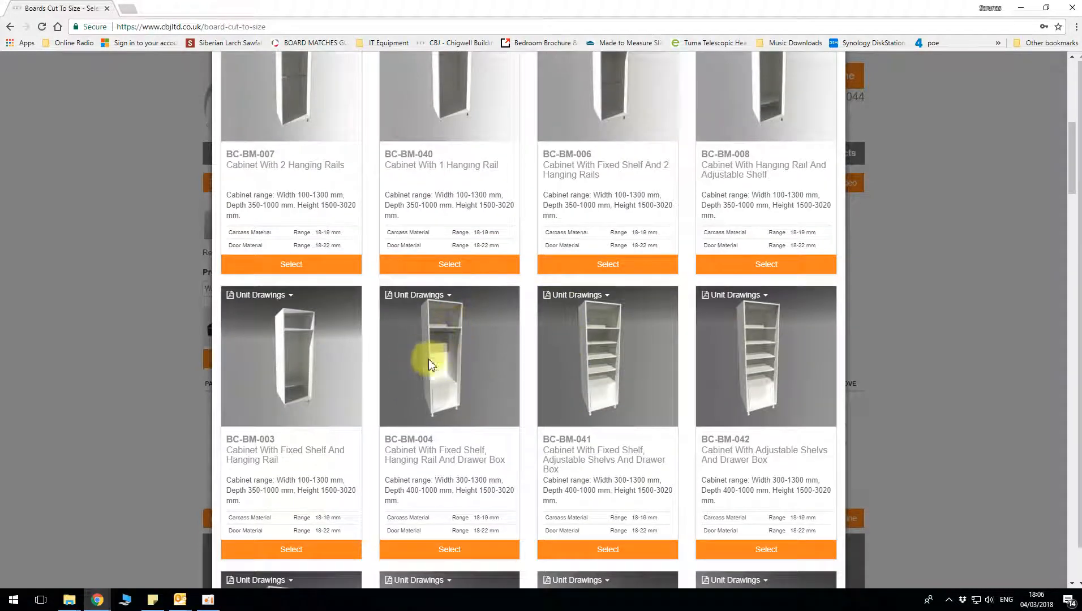
click(449, 549)
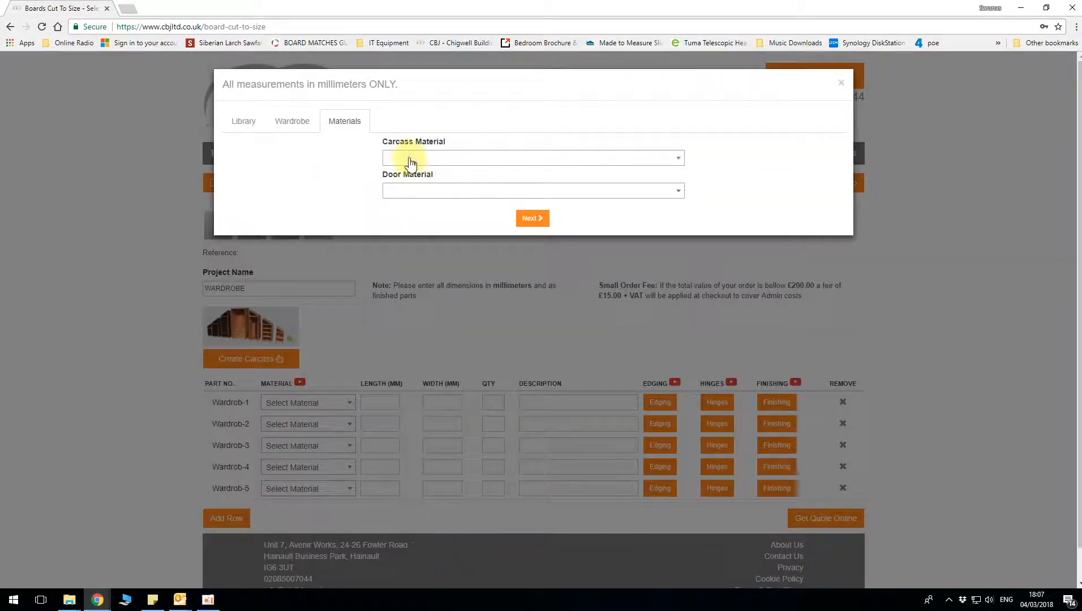
- Set the carcass material to 18.0mm Light Grey U708 ST9 and the door material to 22.0mm MDF Moisture Resistant
click(410, 160)
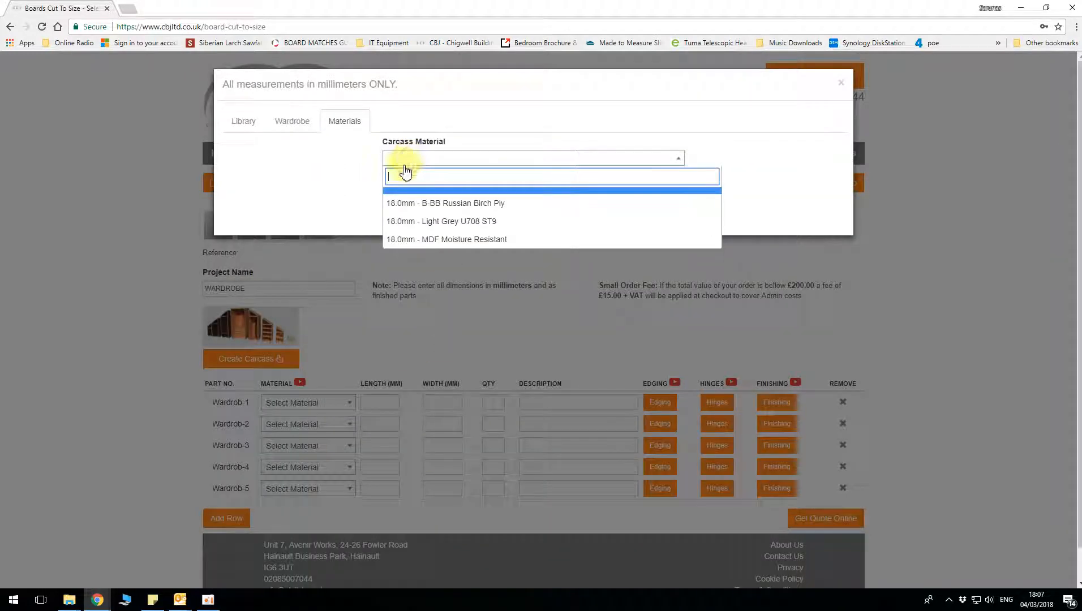
click(442, 226)
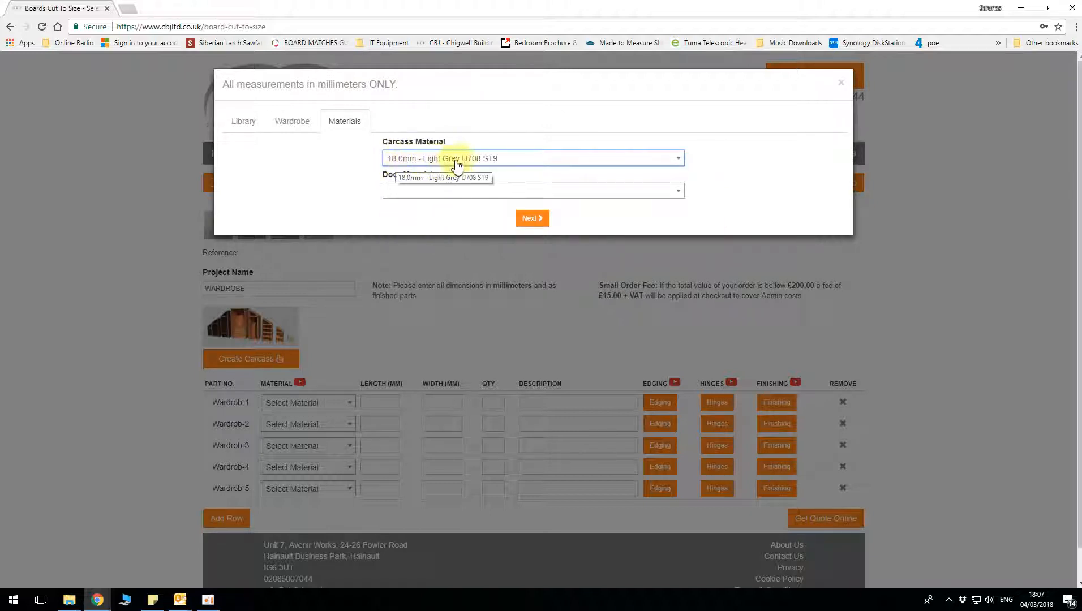
click(418, 194)
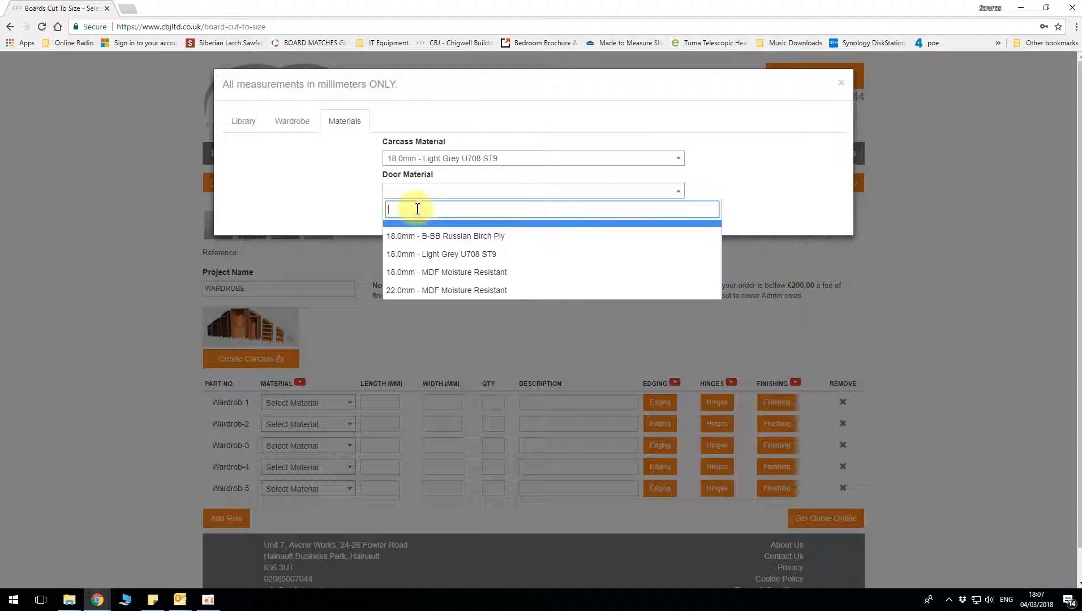
click(441, 291)
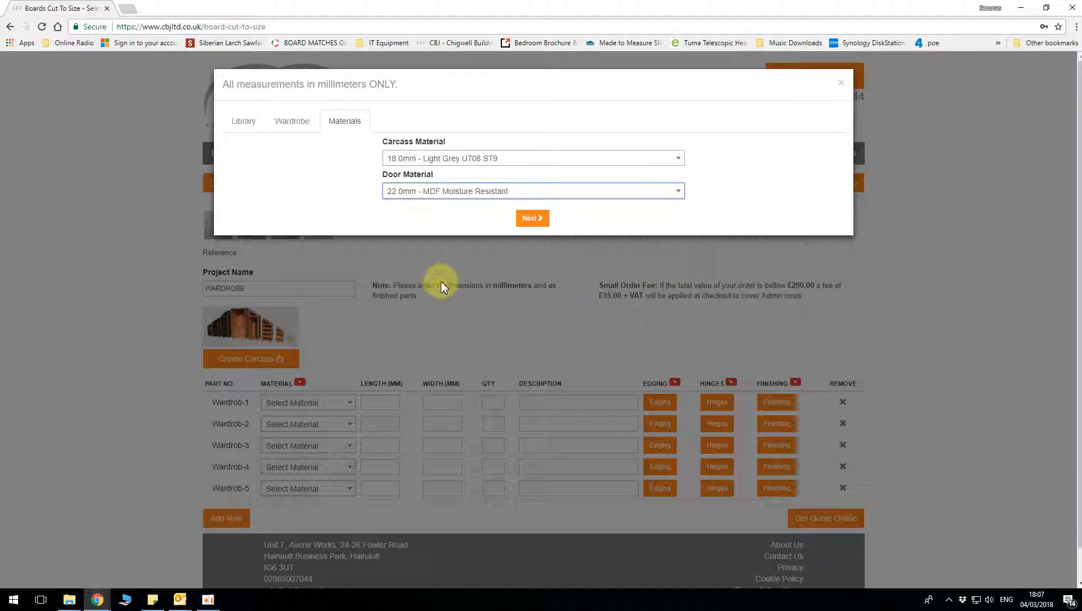
click(531, 220)
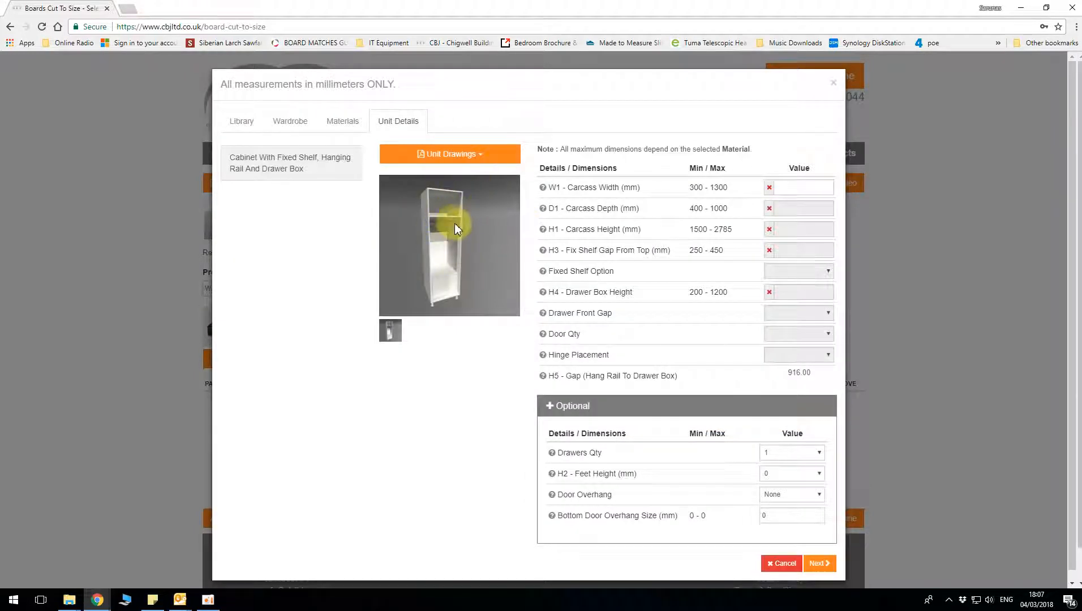
- Examine Unit Drawing 1 of the cabinet for its parts and dimension labels, and return to the unit details
click(478, 159)
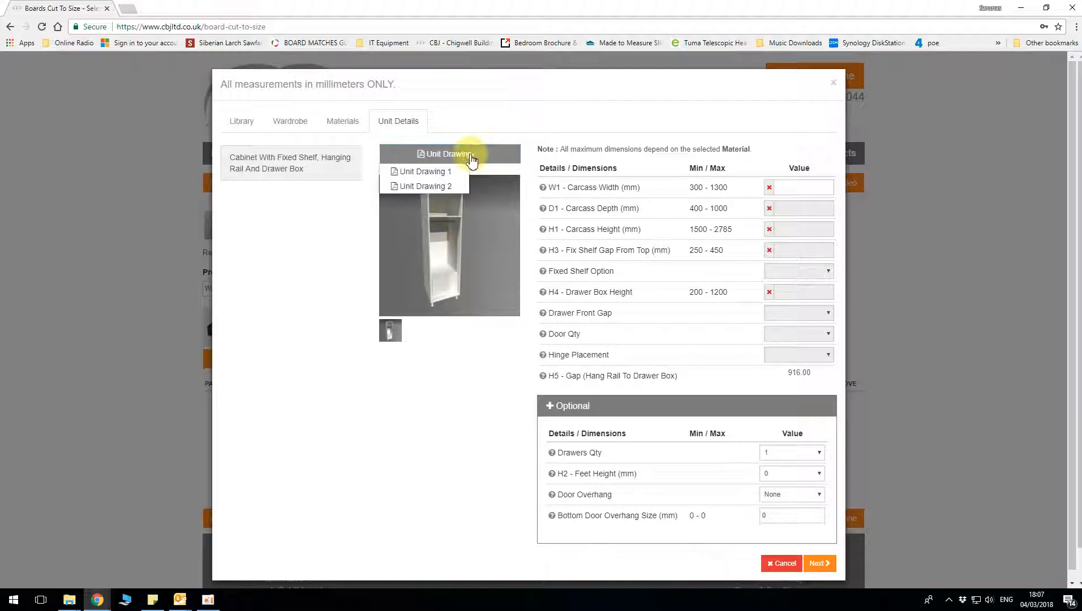
click(442, 175)
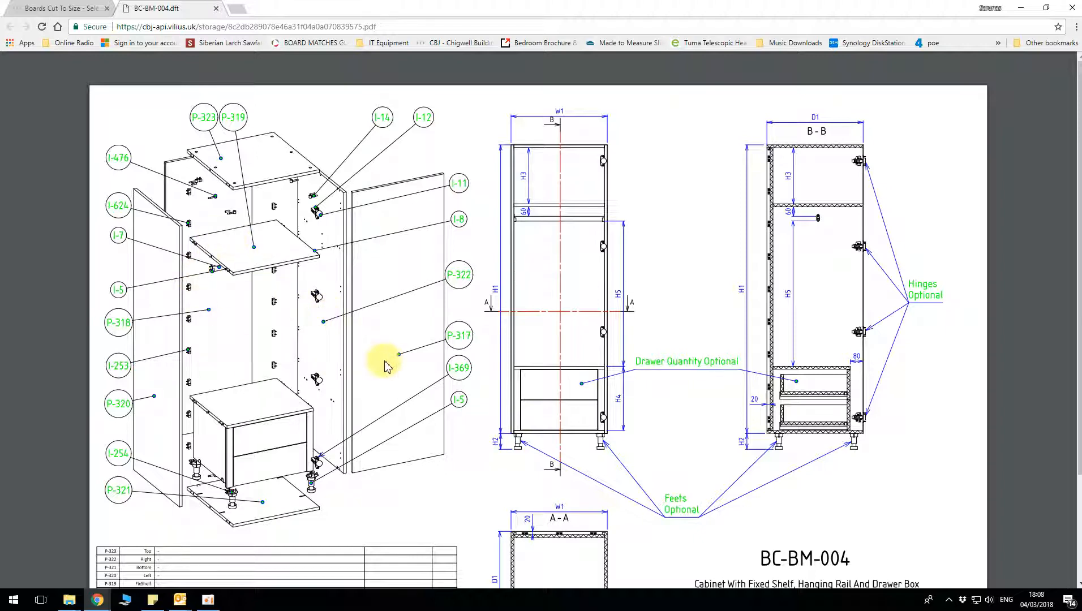
scroll(383, 366, down, 2)
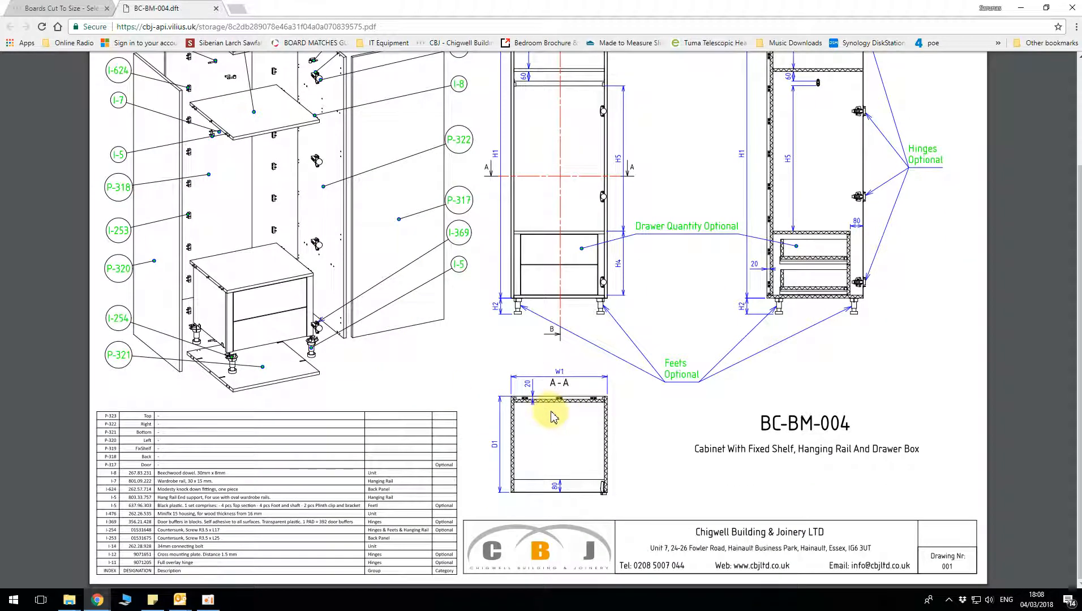
scroll(553, 417, up, 2)
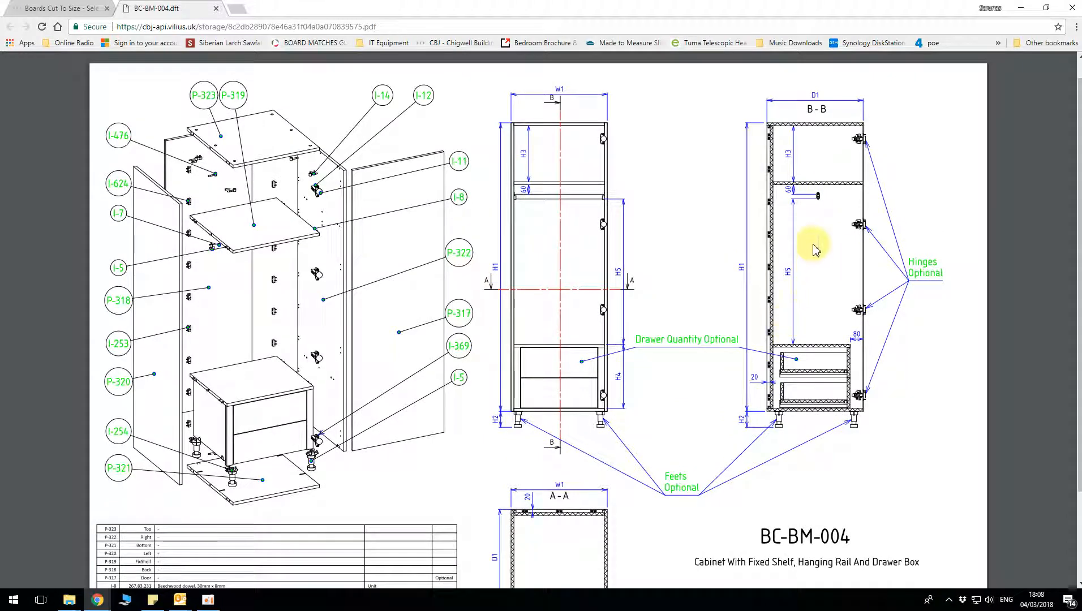
click(94, 9)
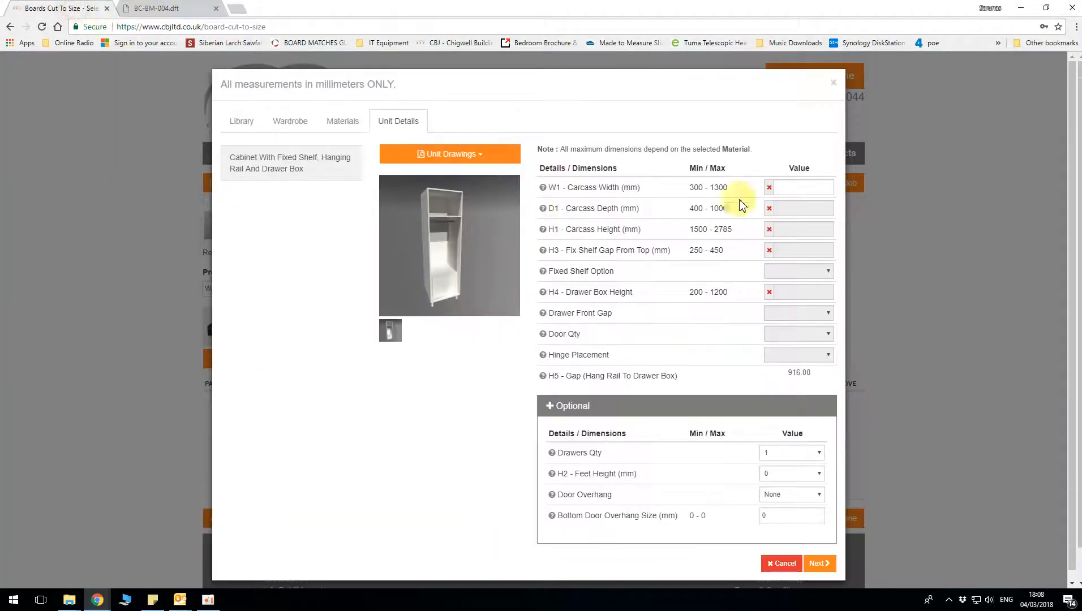
- Set the carcass width to 1240 mm, the depth to 580 mm and the height to 2480 mm
click(800, 189)
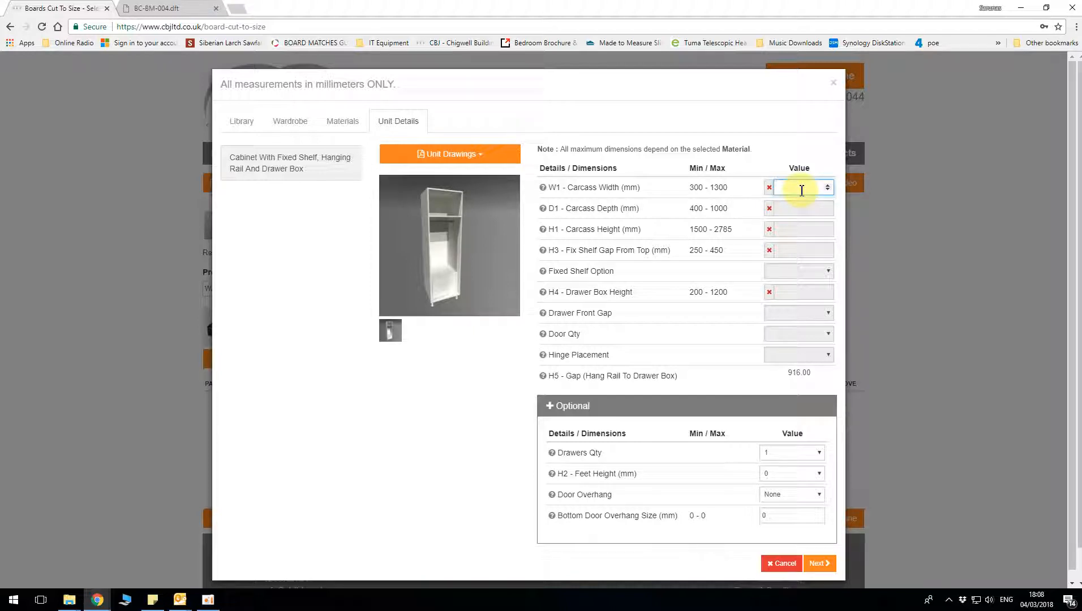
text(1240)
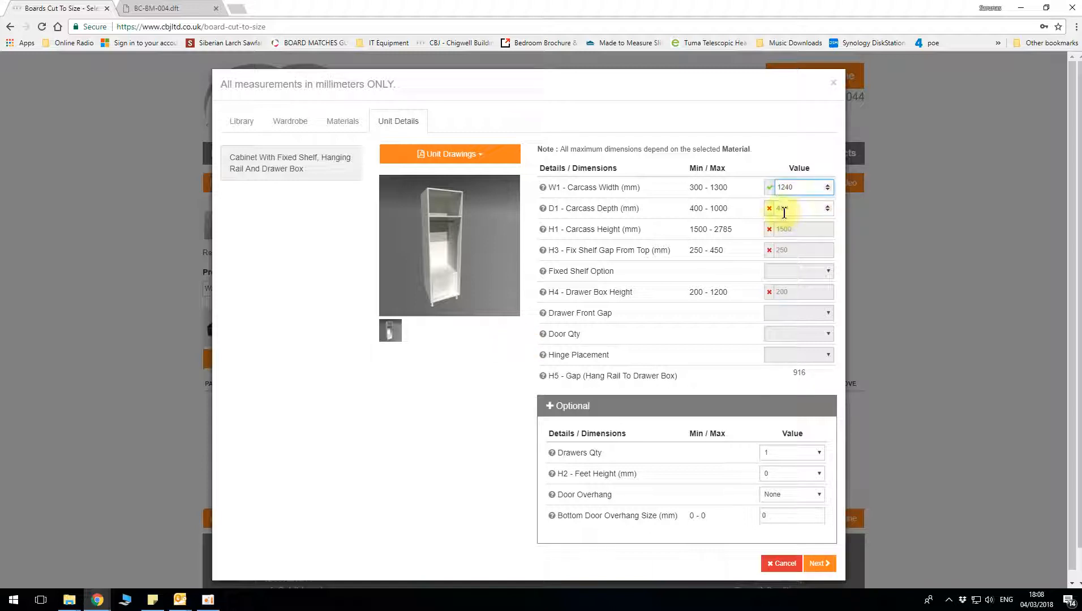
click(783, 209)
text(580)
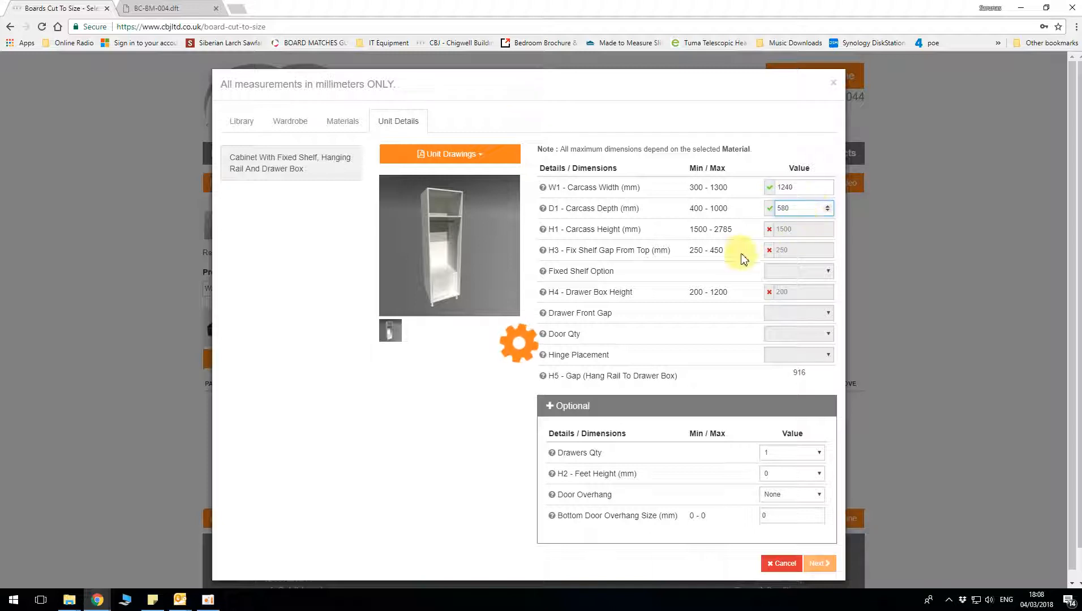
double_click(714, 230)
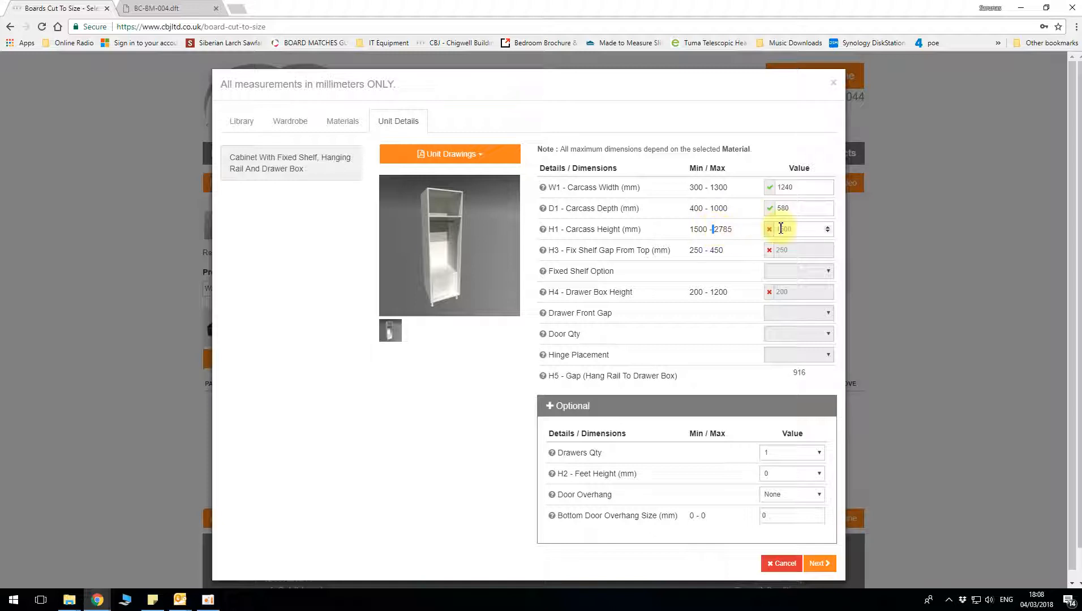
click(801, 228)
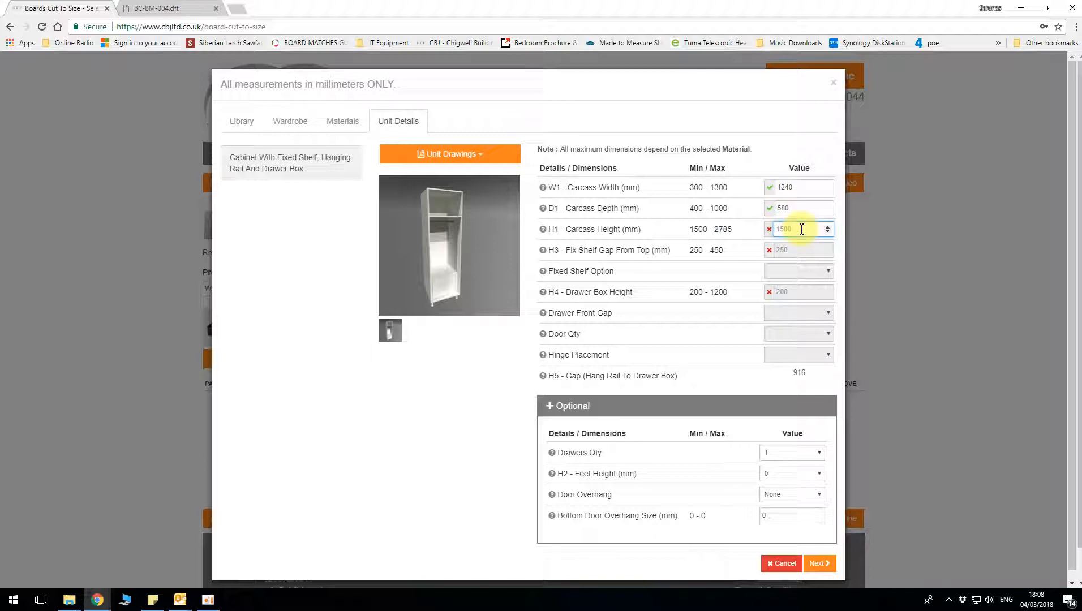
text(2480)
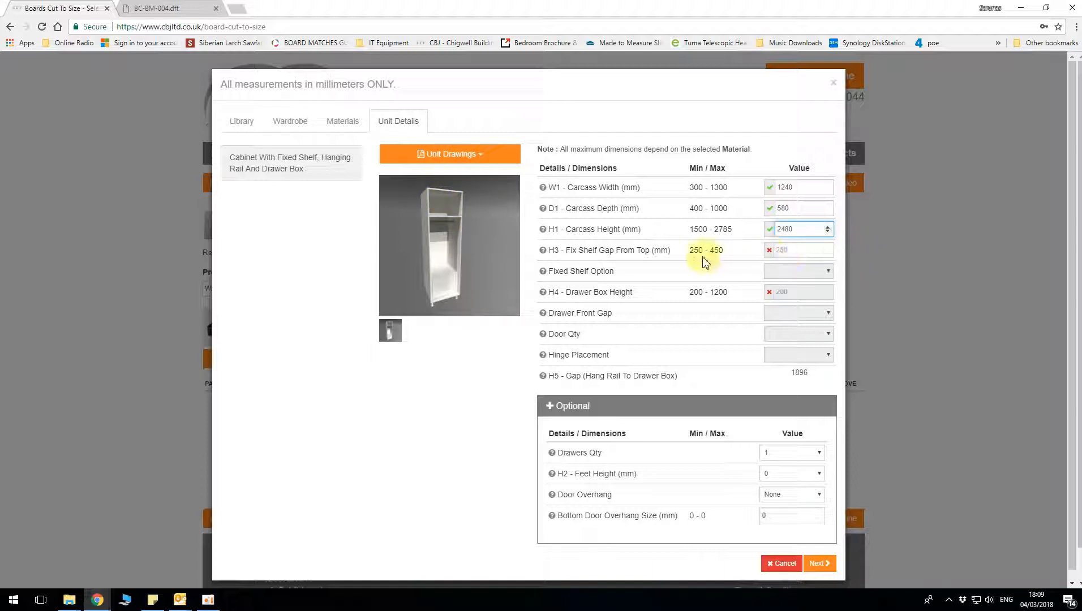
- Set the fixed shelf gap from the top to 350 mm and the fixed shelf option to With Downstand
click(782, 251)
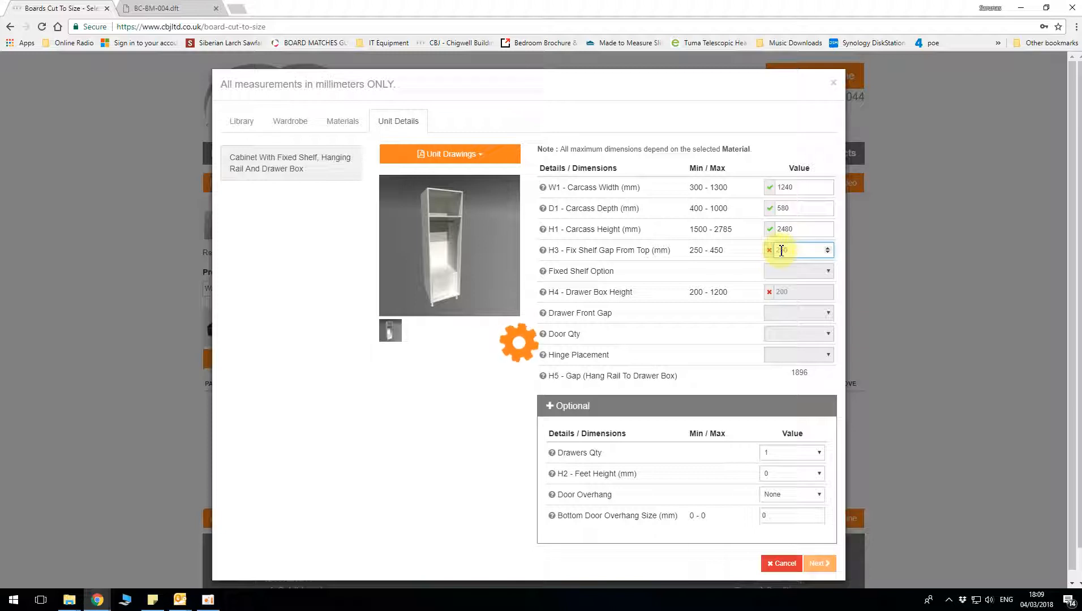
text(2)
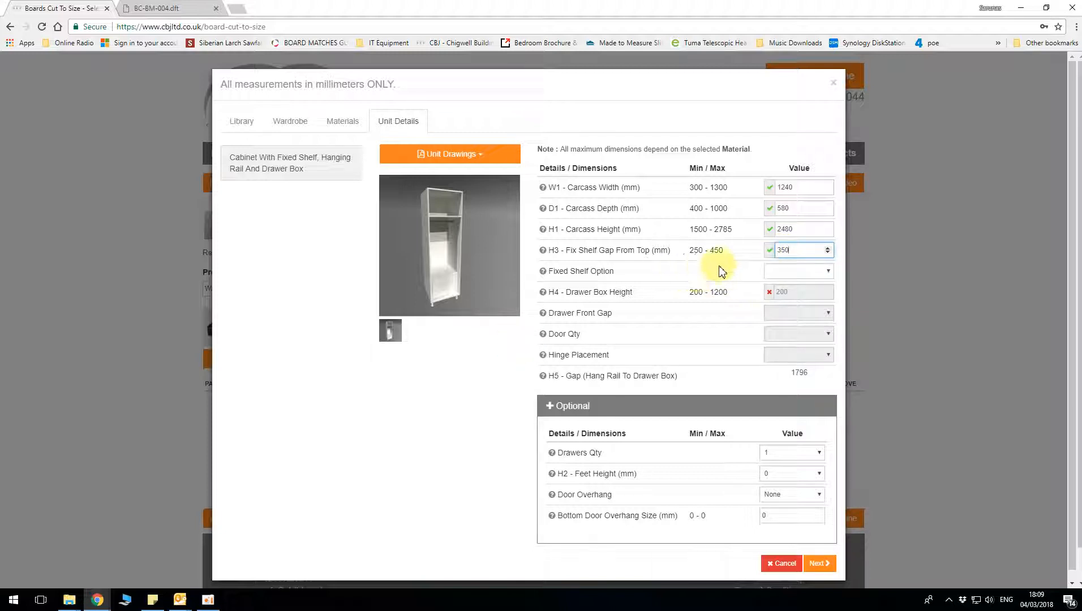
click(790, 274)
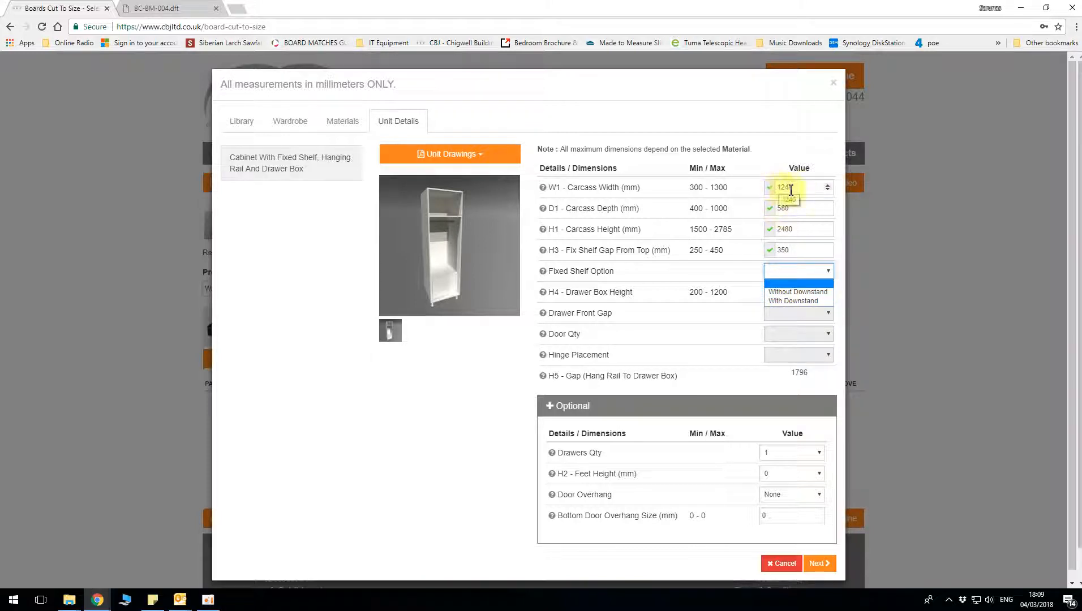
click(790, 301)
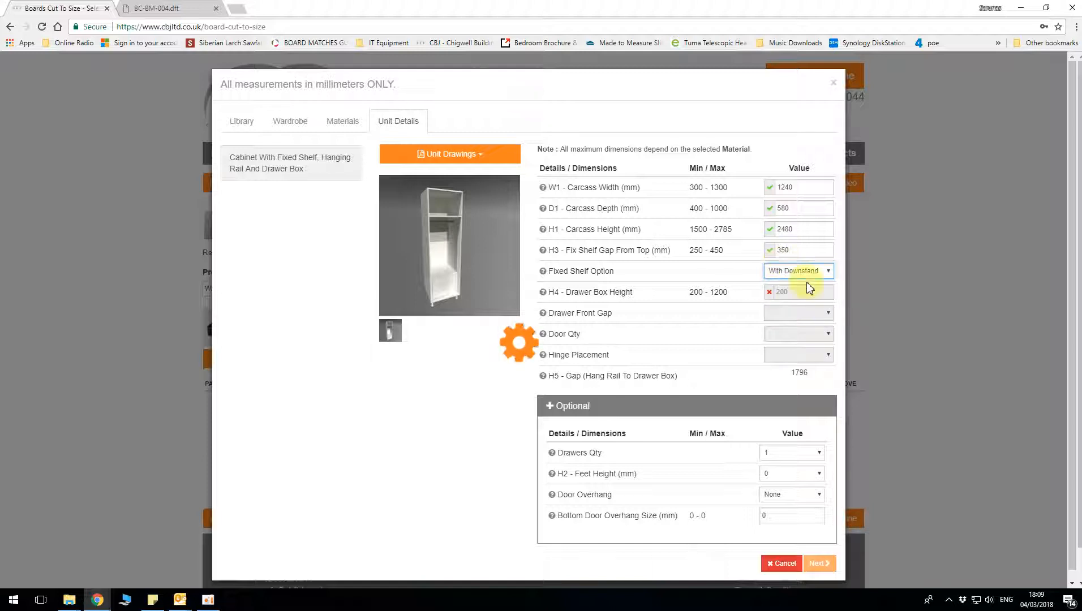
- Set the drawer box height to 765 mm and the drawer front gap to 30mm
click(798, 293)
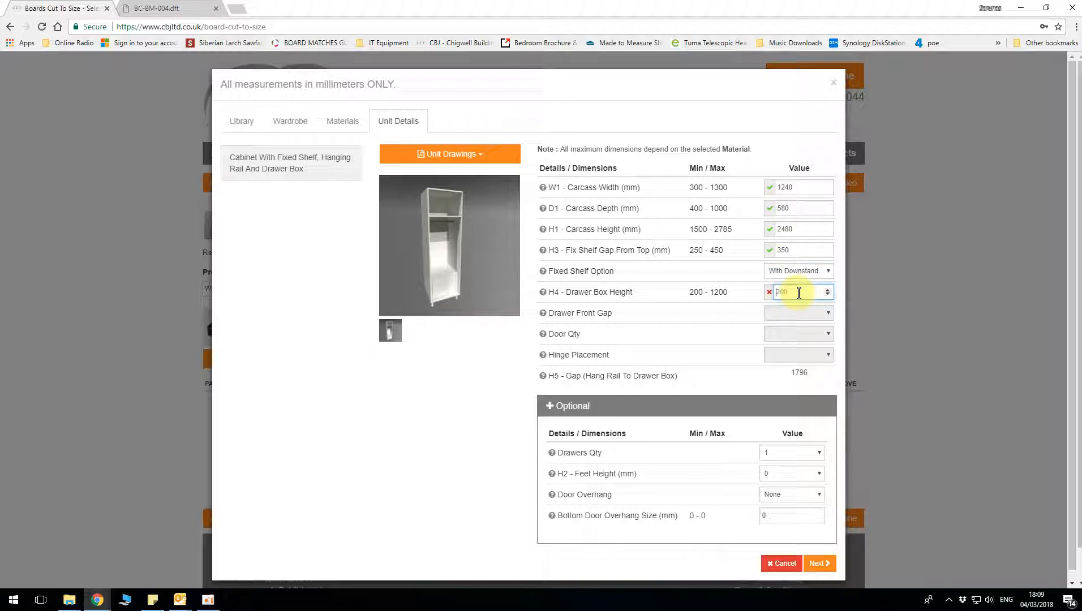
text(765)
click(786, 313)
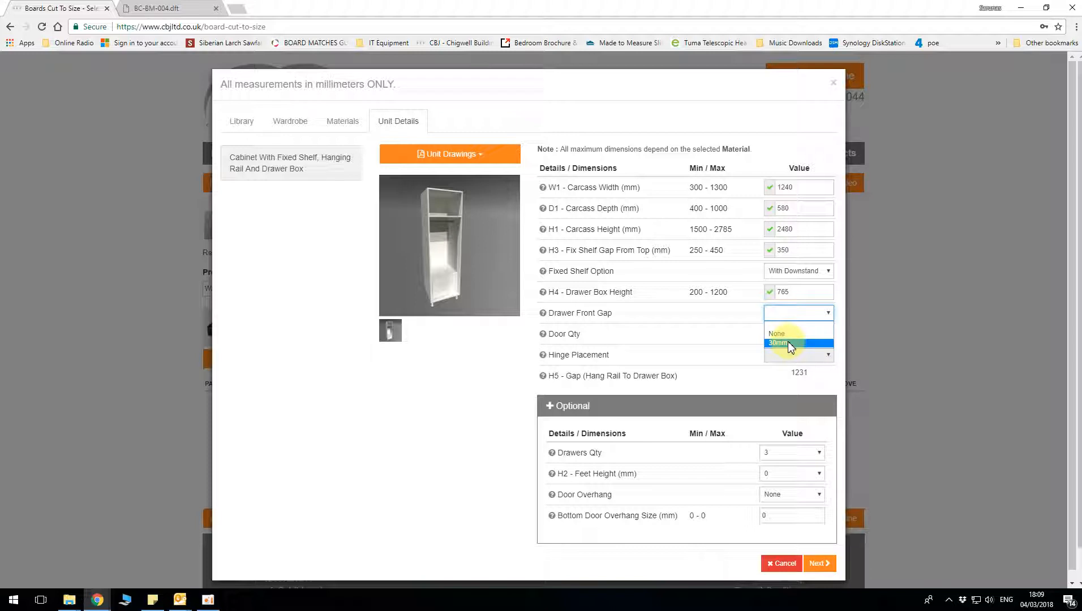
click(788, 343)
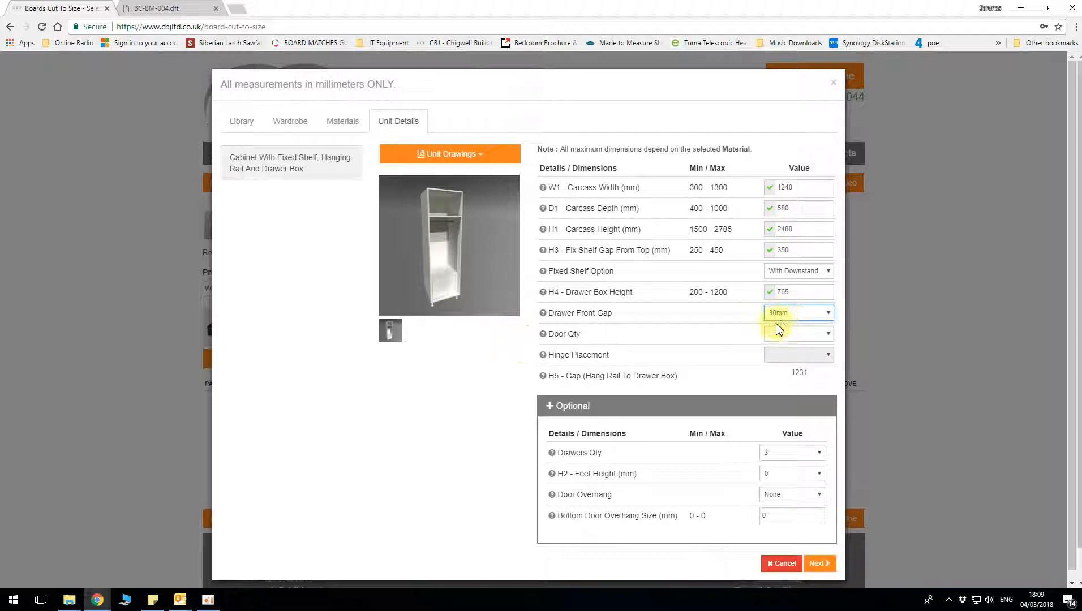
- Set the door quantity to 2 and the hinge placement to Left and Right
click(798, 335)
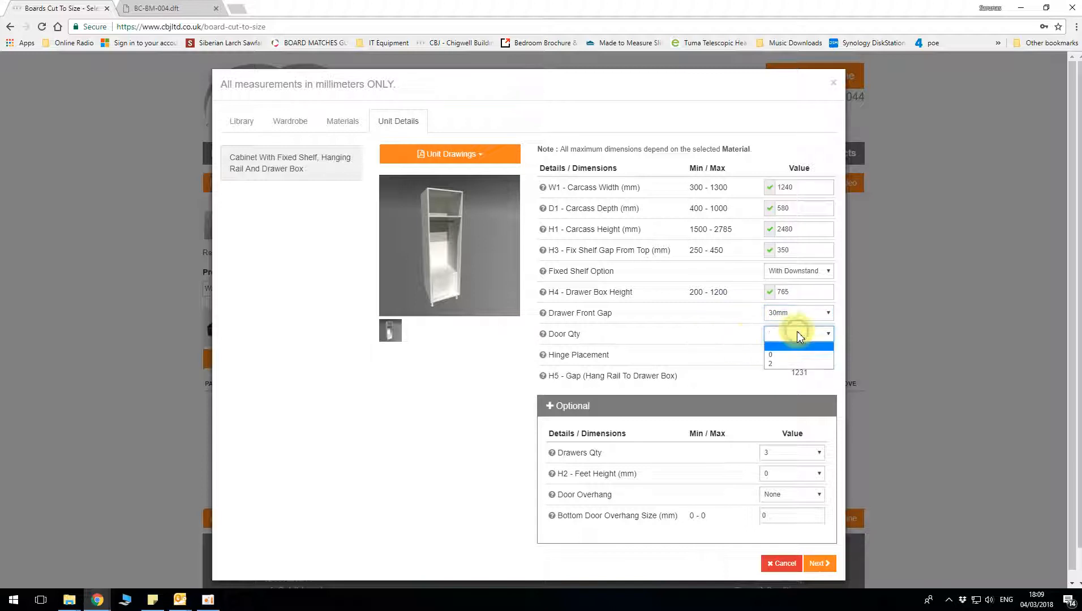
click(783, 364)
click(784, 355)
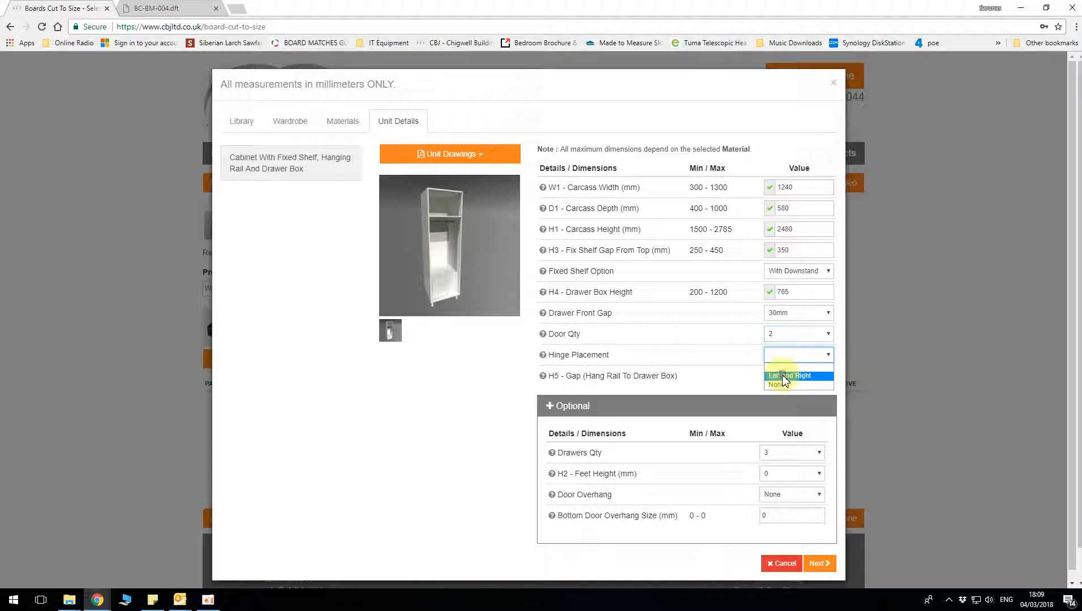
click(782, 376)
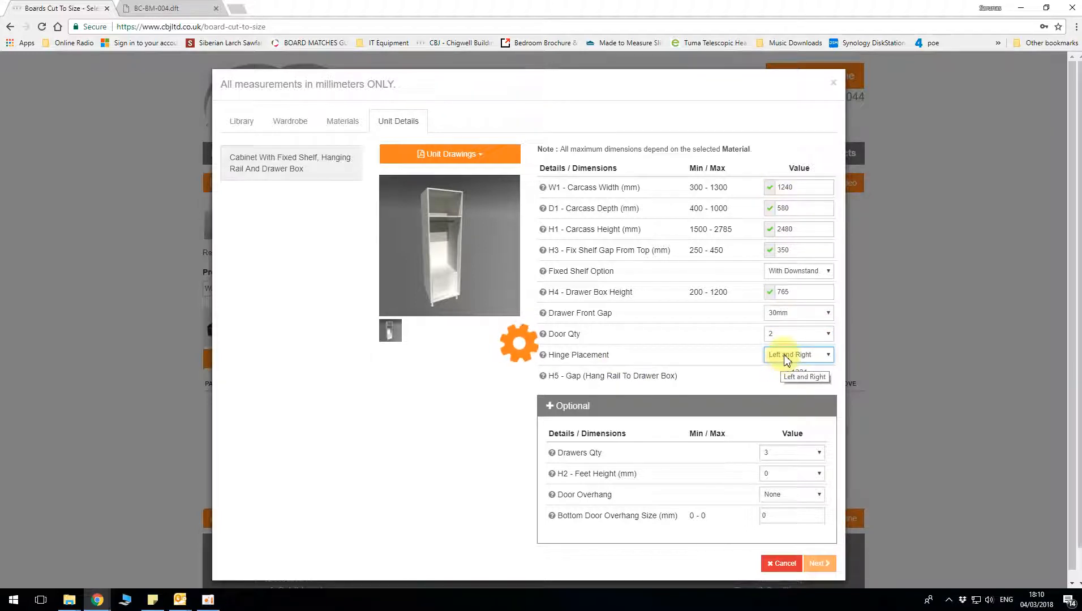
click(784, 357)
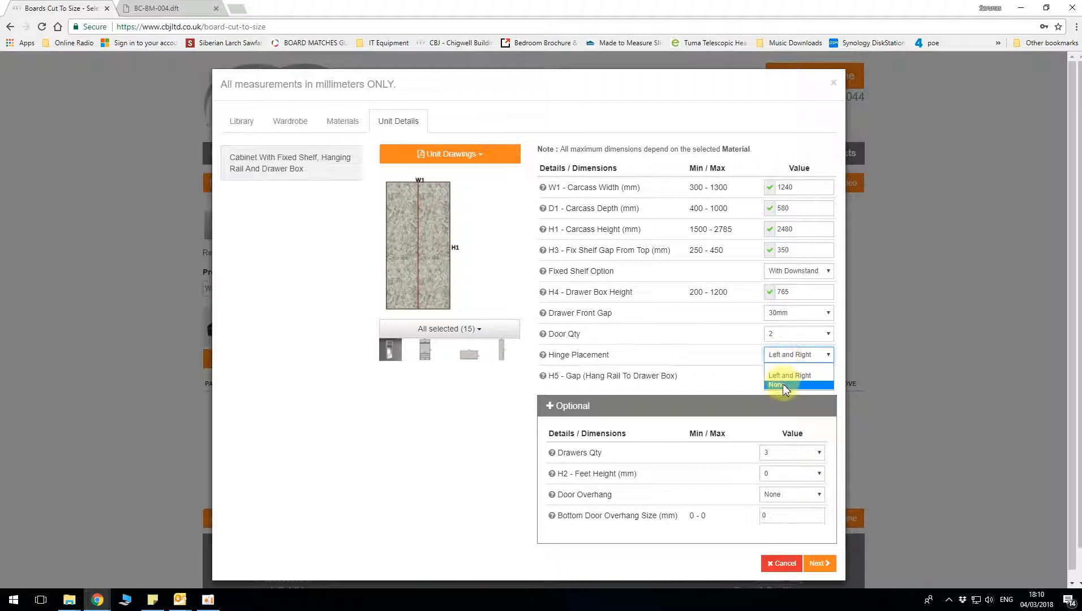
click(788, 376)
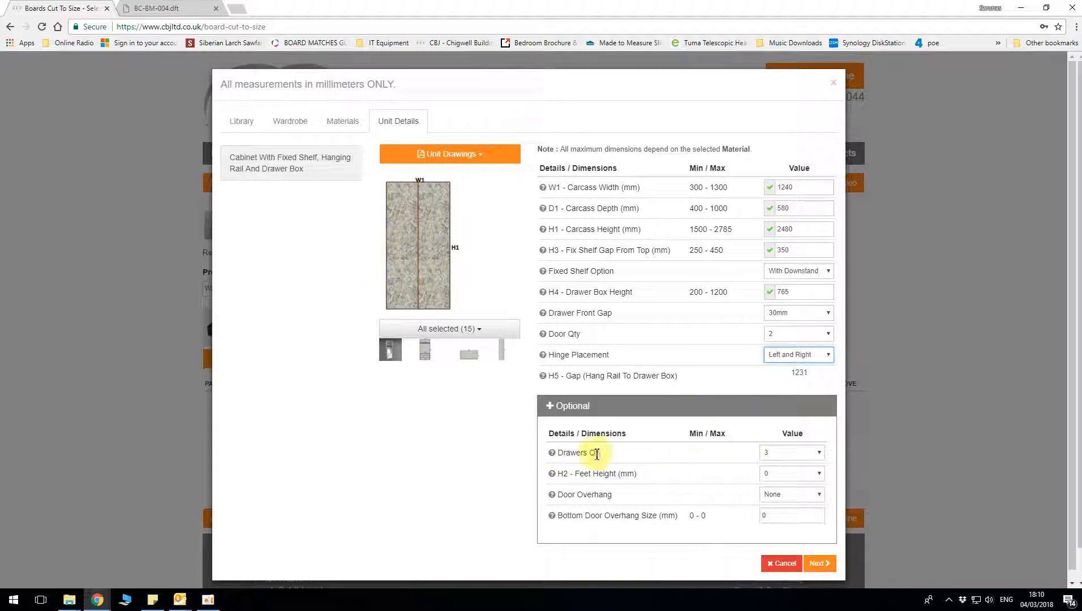
- Set the optional drawers quantity to 4 and the feet height to 100 mm
click(793, 453)
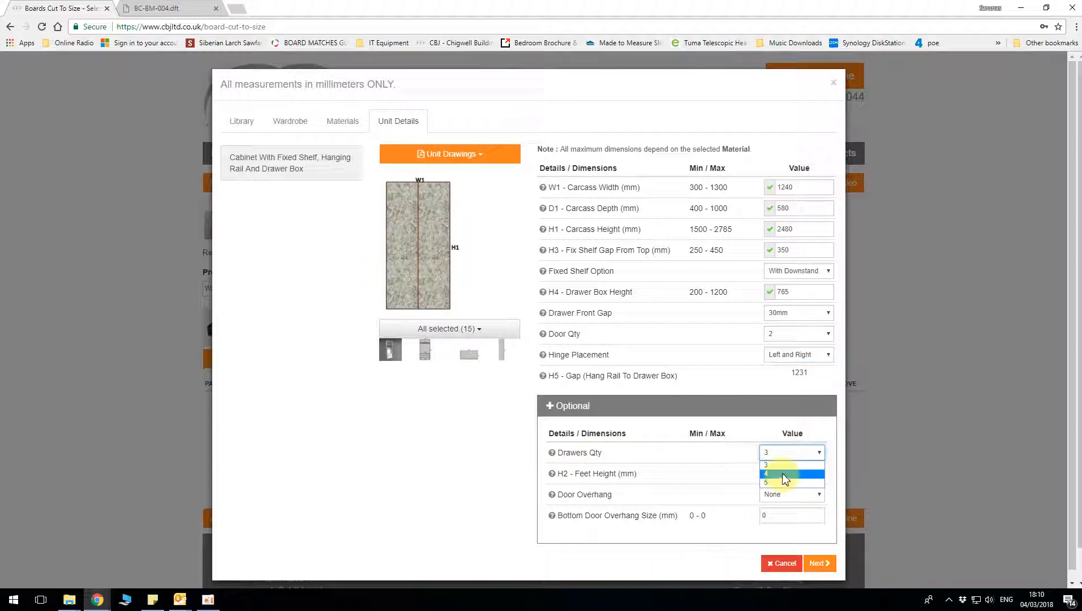
click(779, 476)
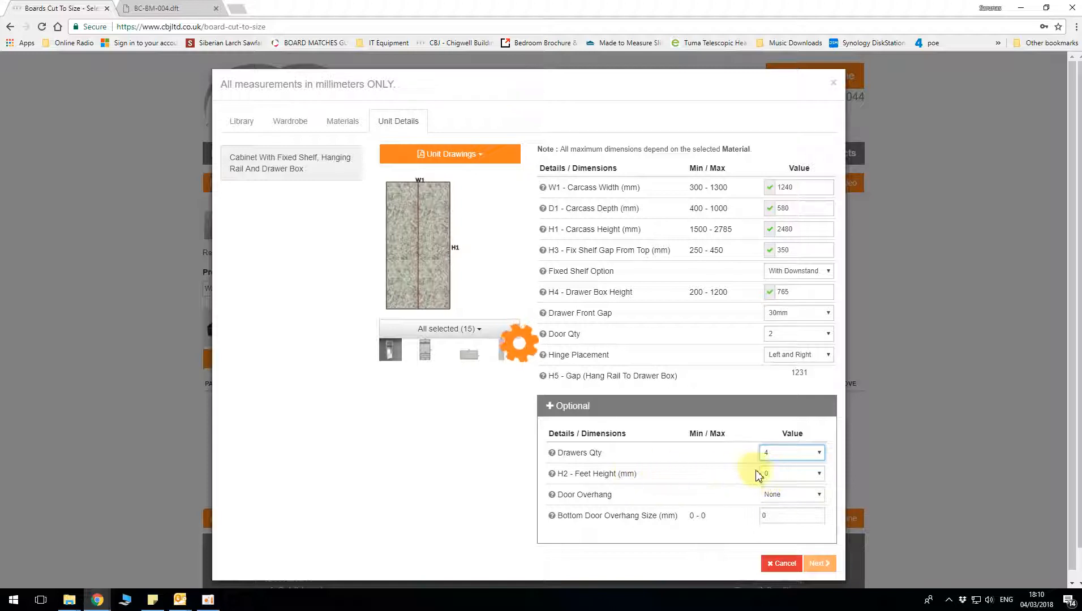
click(784, 477)
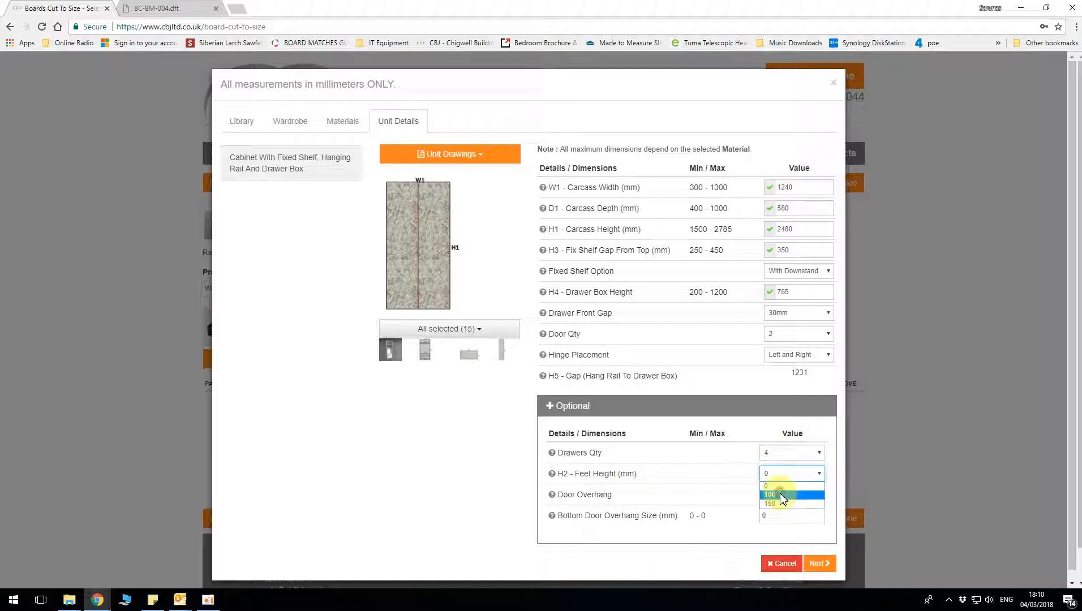
click(780, 493)
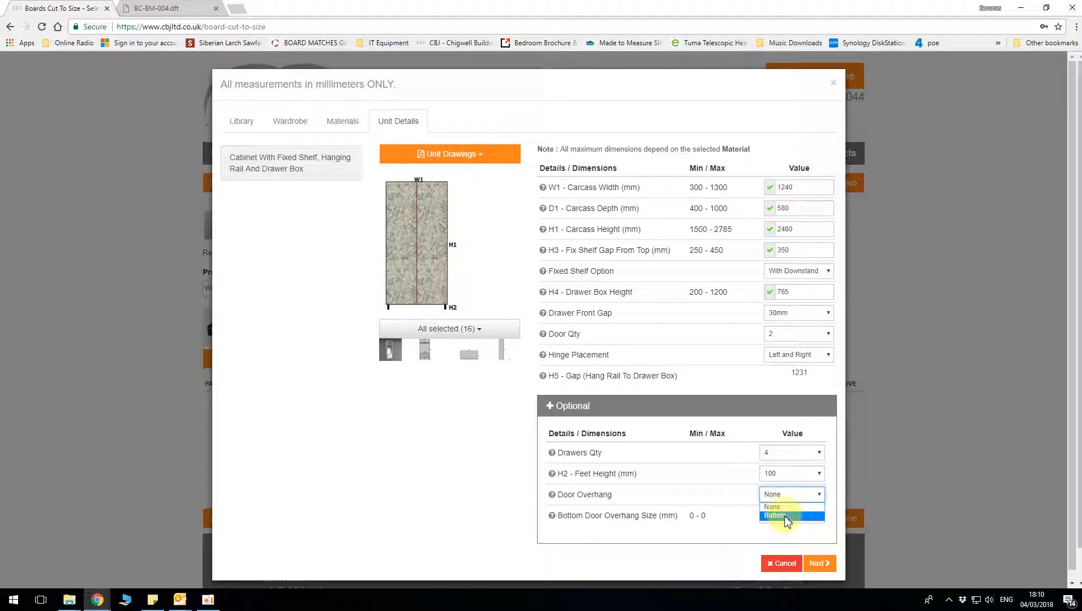
- Set the door overhang to Bottom with an overhang size of 80 mm
click(785, 515)
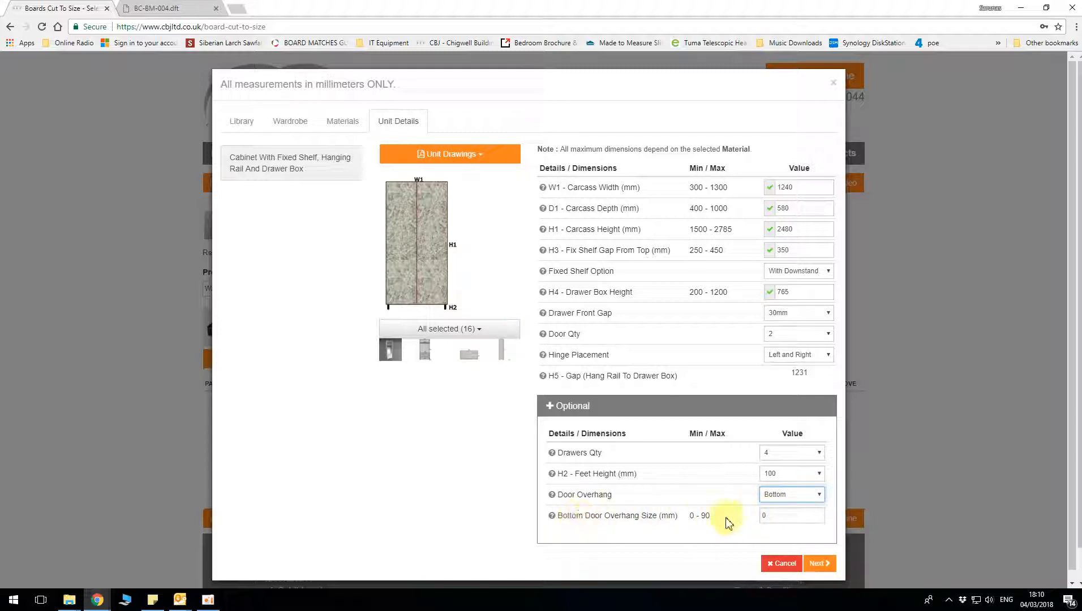
click(770, 517)
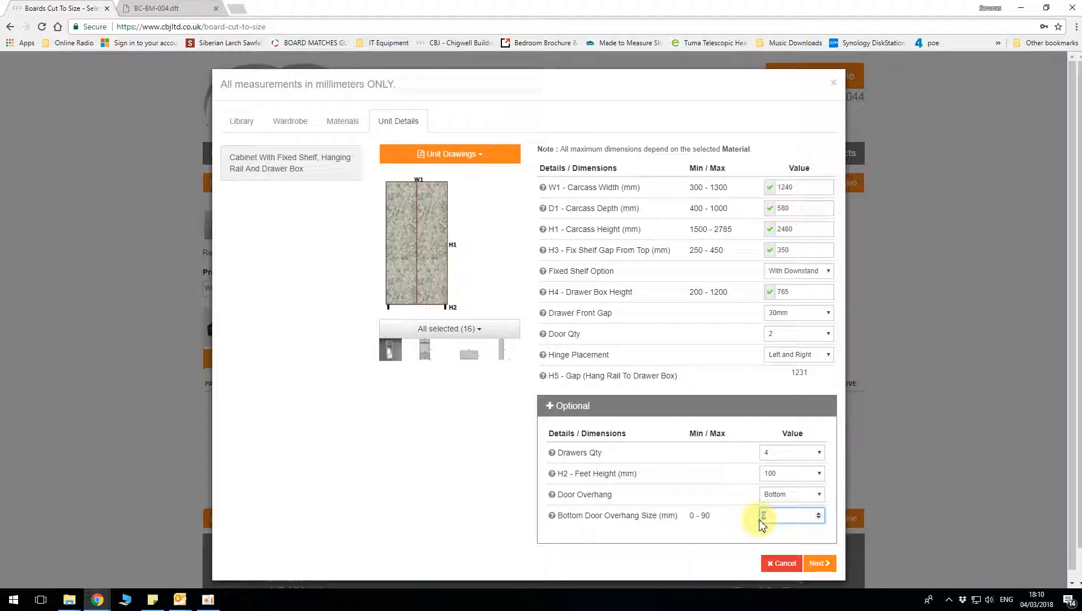
text(80)
- Hide the Door part in the front preview drawing to inspect the cabinet's interior layout
click(459, 339)
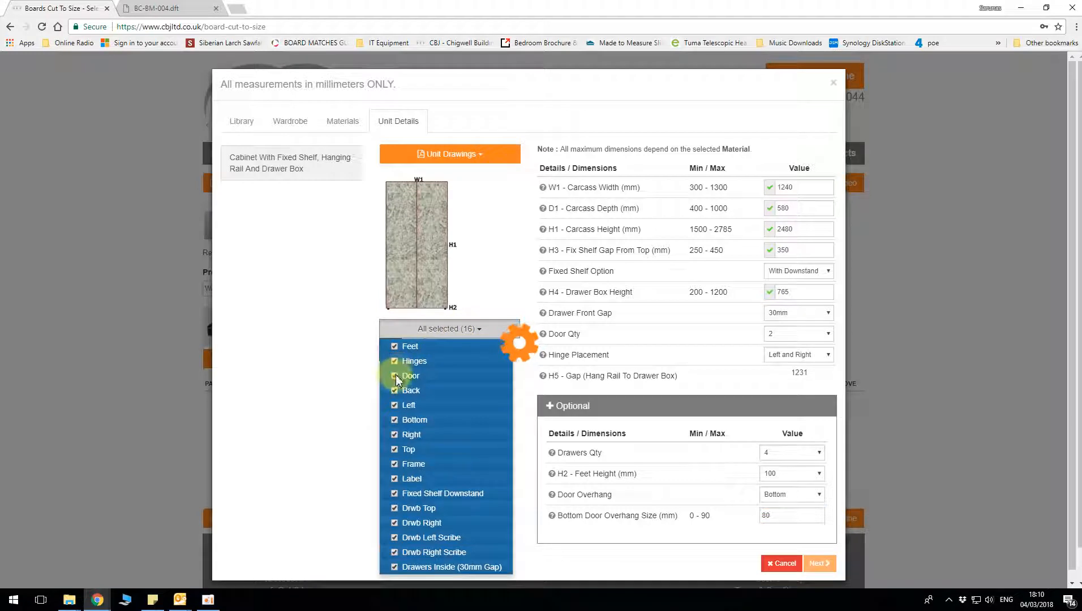
click(424, 328)
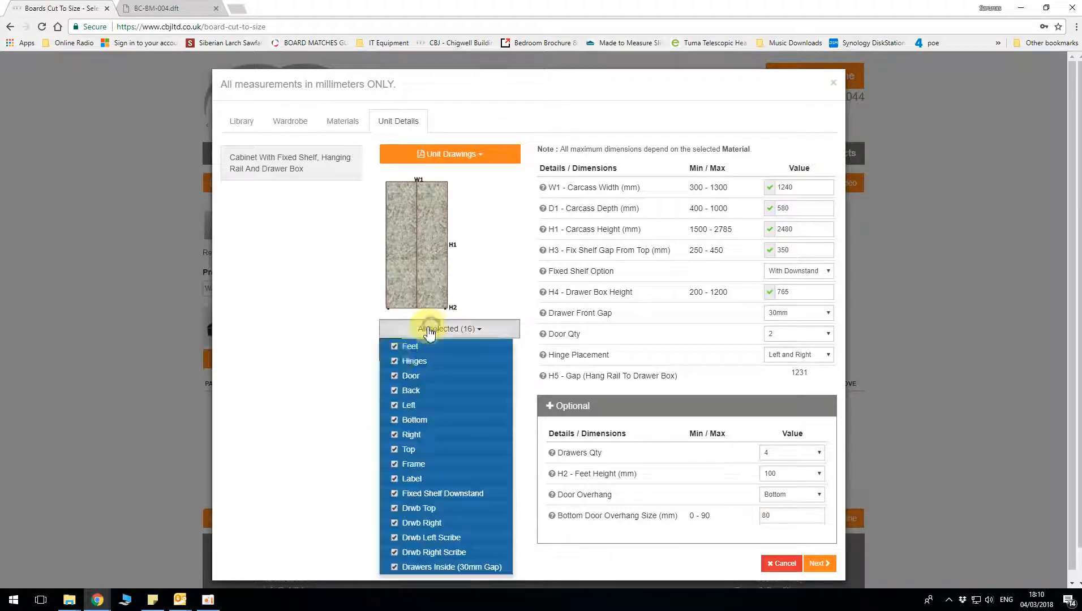
click(396, 374)
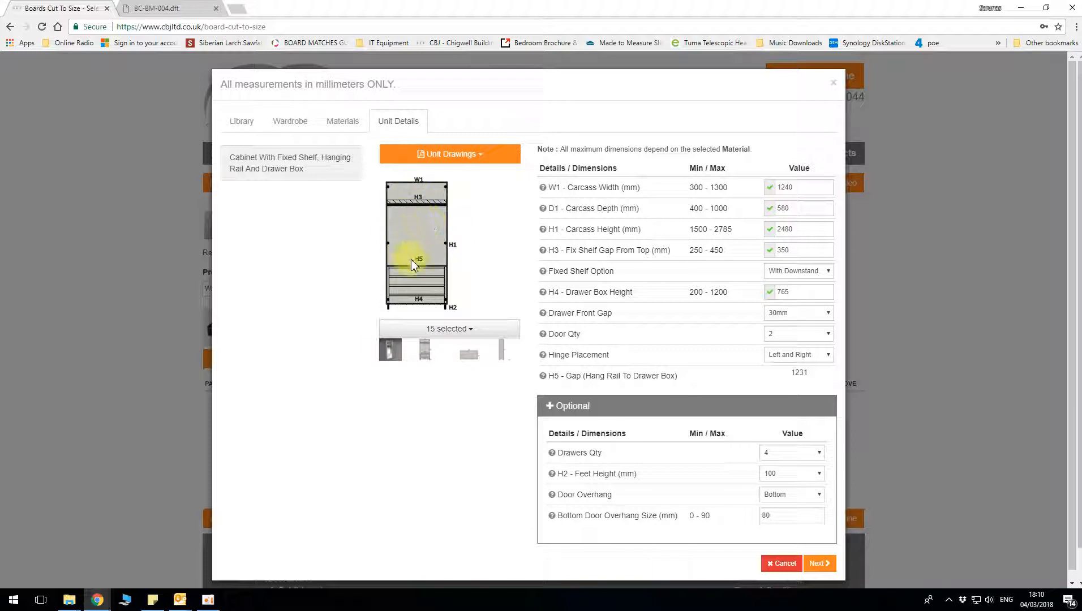
click(431, 328)
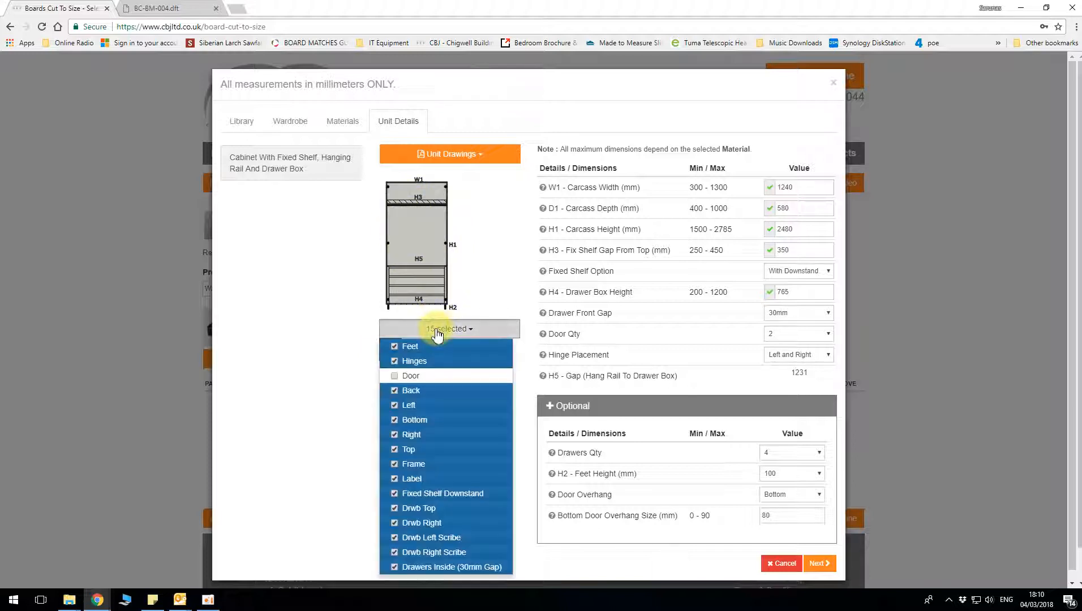
click(328, 360)
- Inspect the side preview drawing with the Left panel hidden and the Door shown again
click(499, 348)
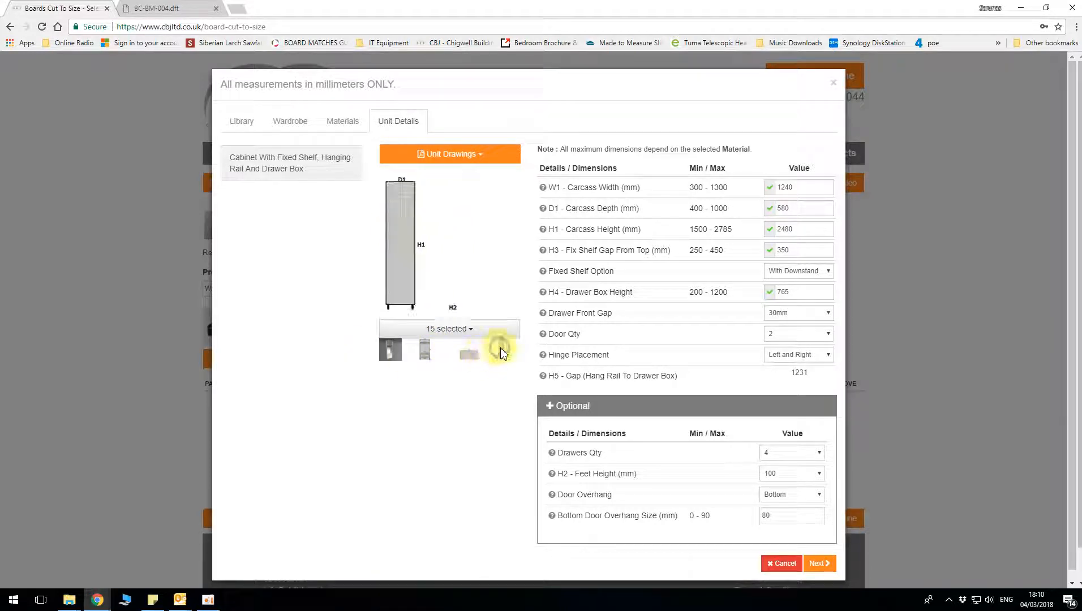
click(447, 330)
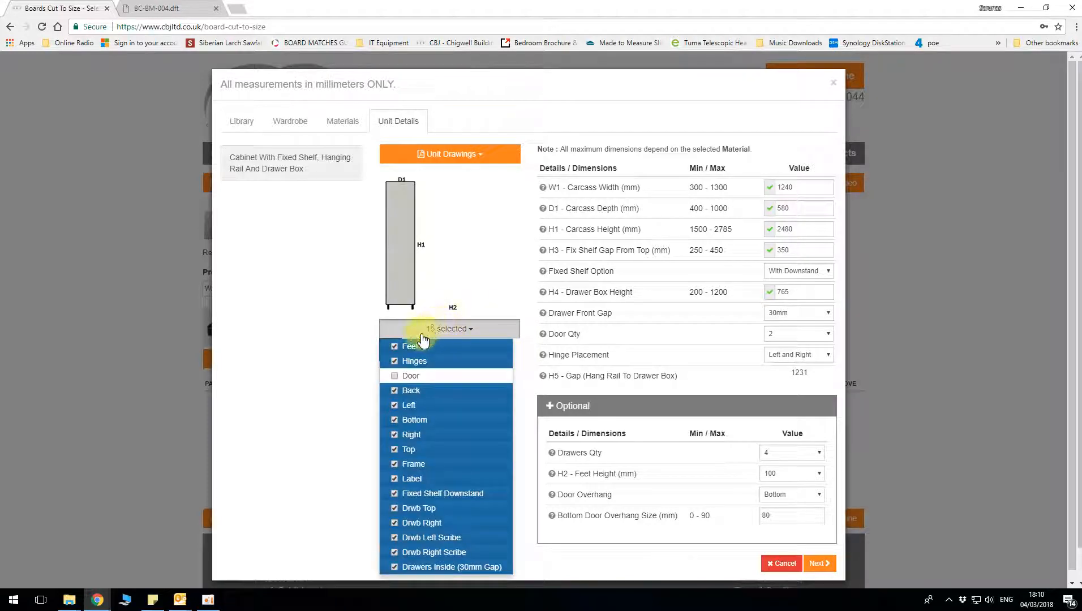
click(396, 405)
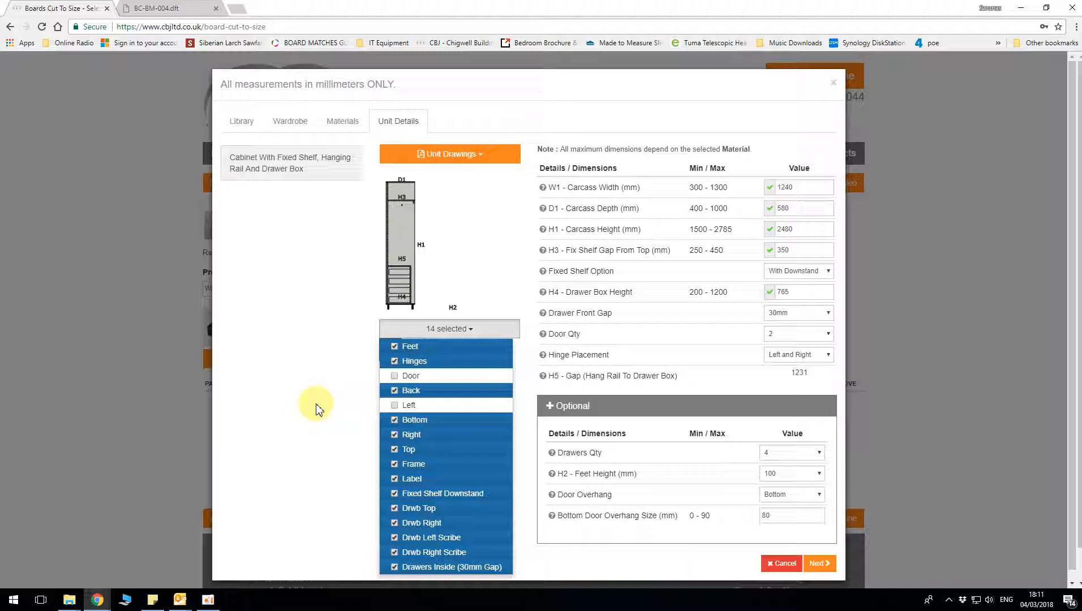
click(395, 375)
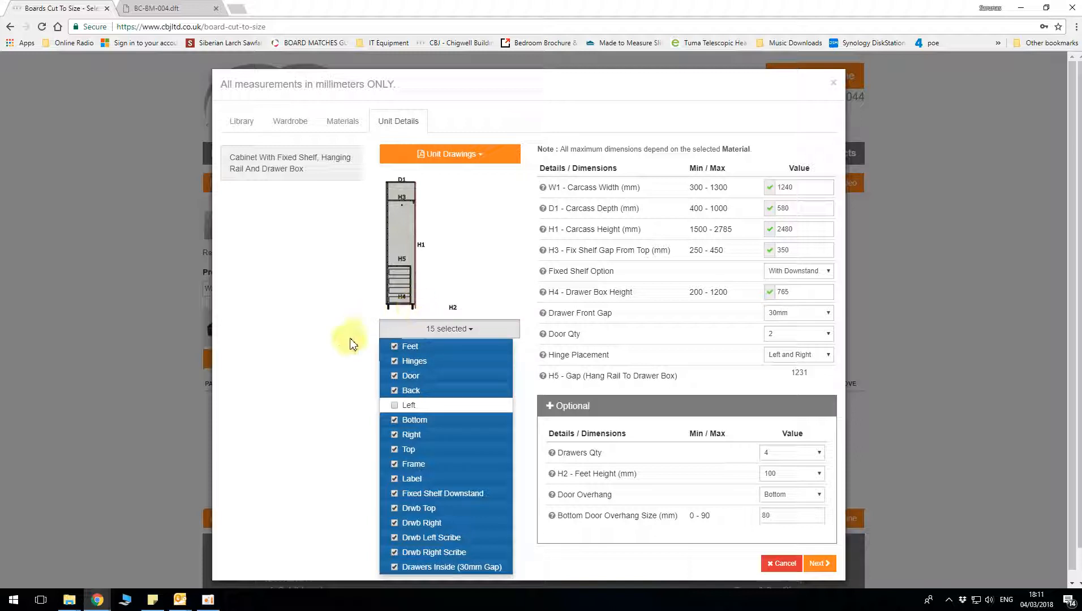
click(349, 371)
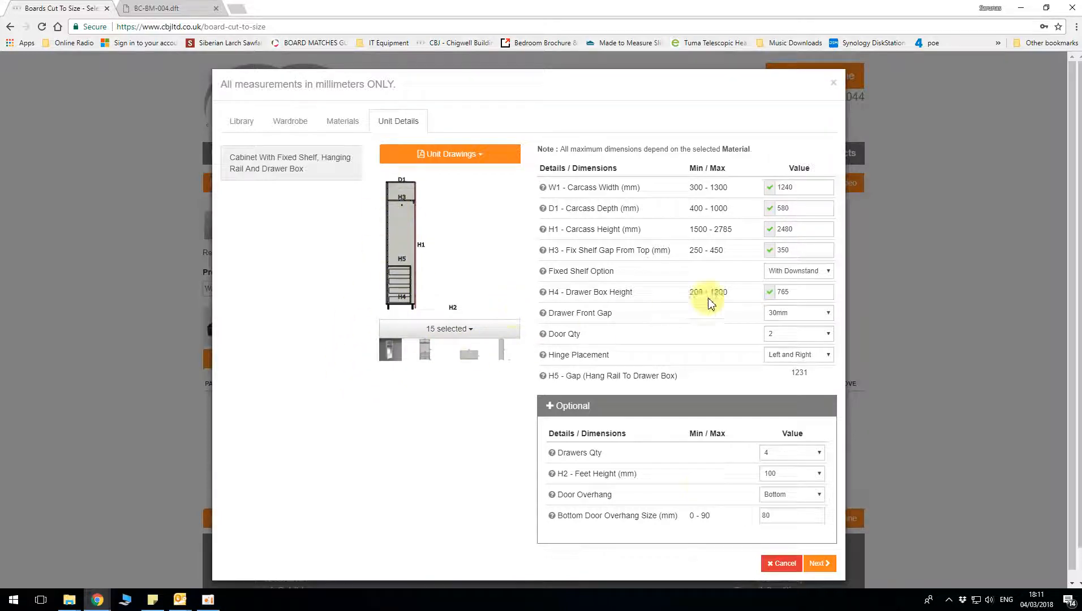
- Proceed to the fixed shelf downstand details and change its type to Fix Shelf With Downstand (push-in Fixing)
click(816, 562)
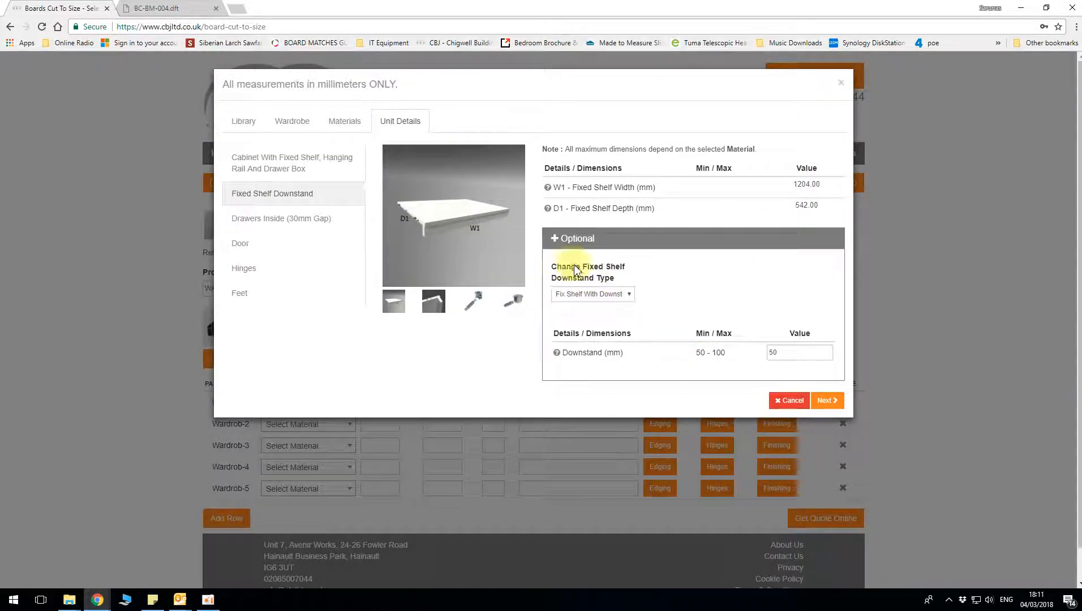
click(608, 294)
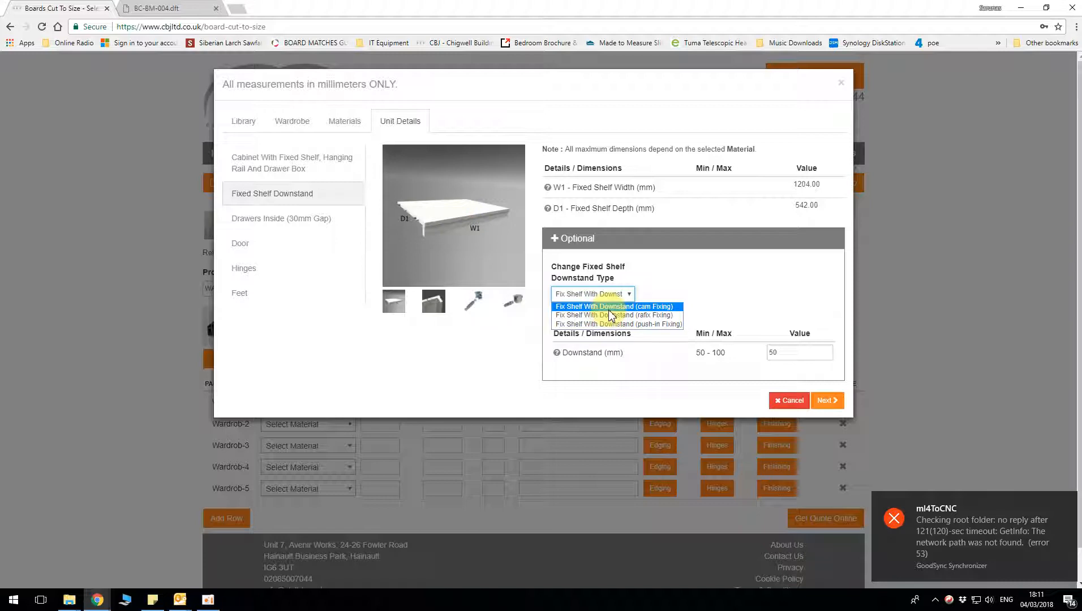
click(724, 279)
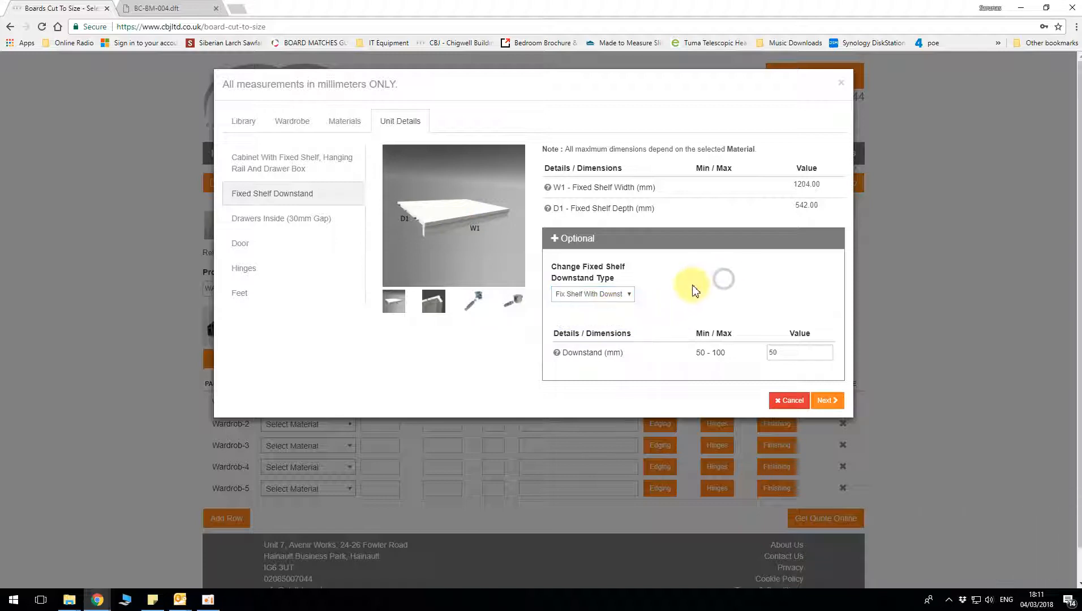
click(610, 293)
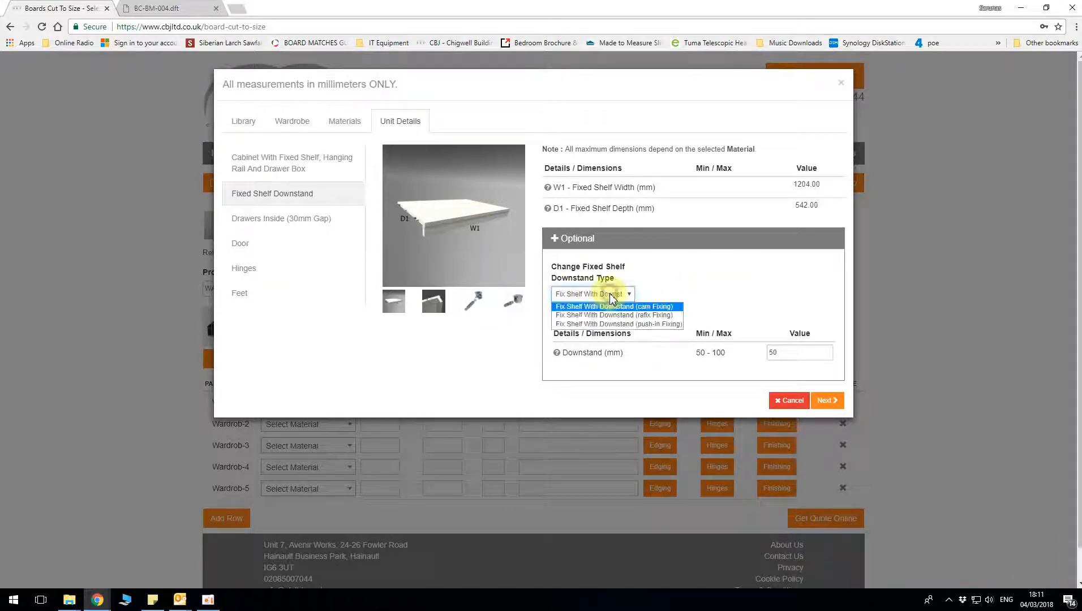
click(623, 324)
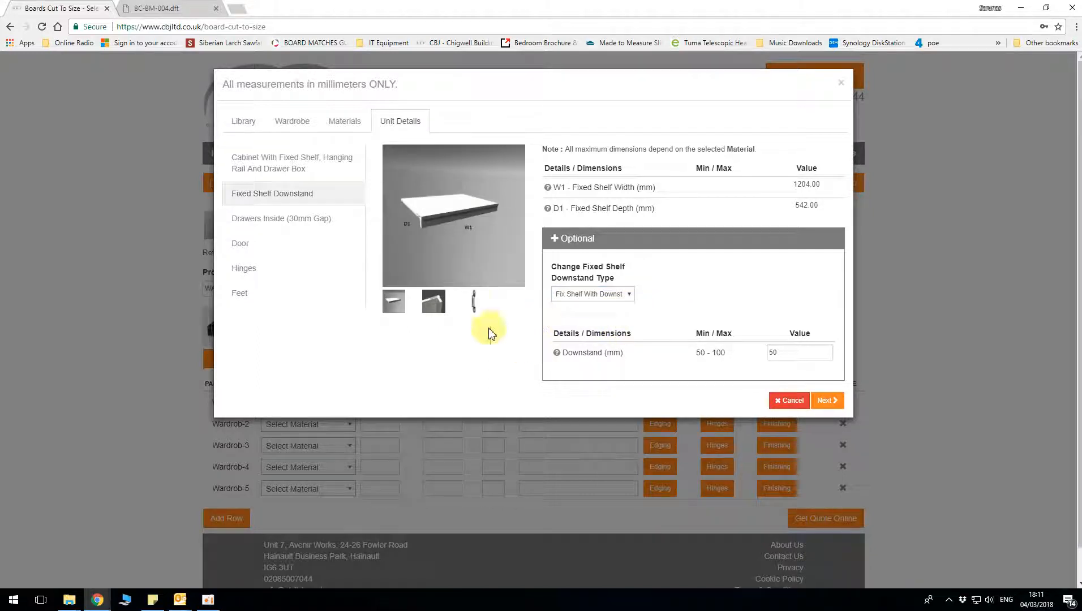
- Examine the close-up images of the metal push-in fixing and the shelf downstand joint
click(473, 300)
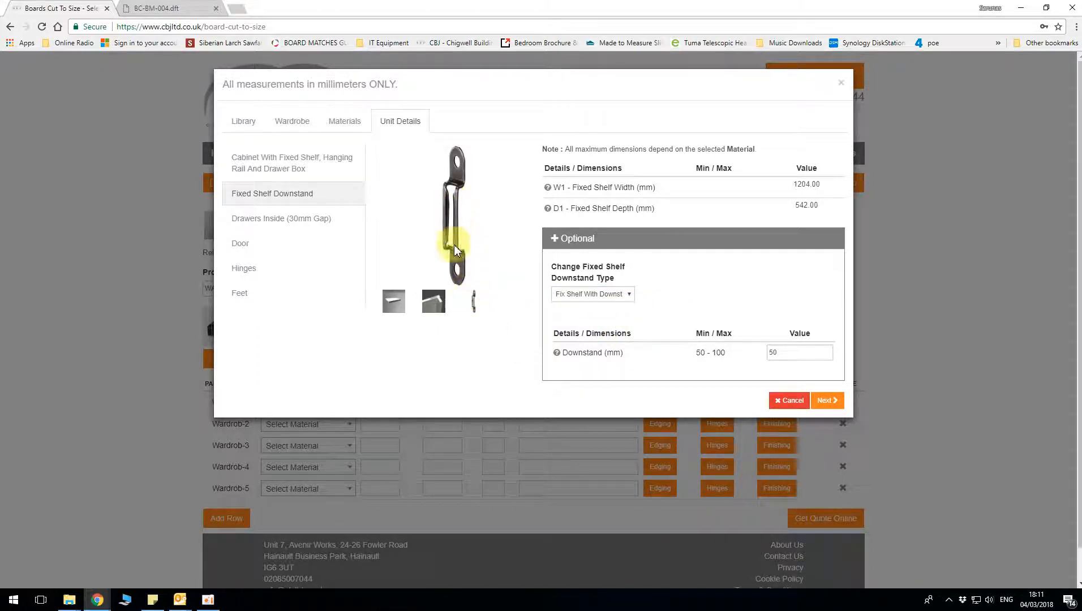
click(434, 303)
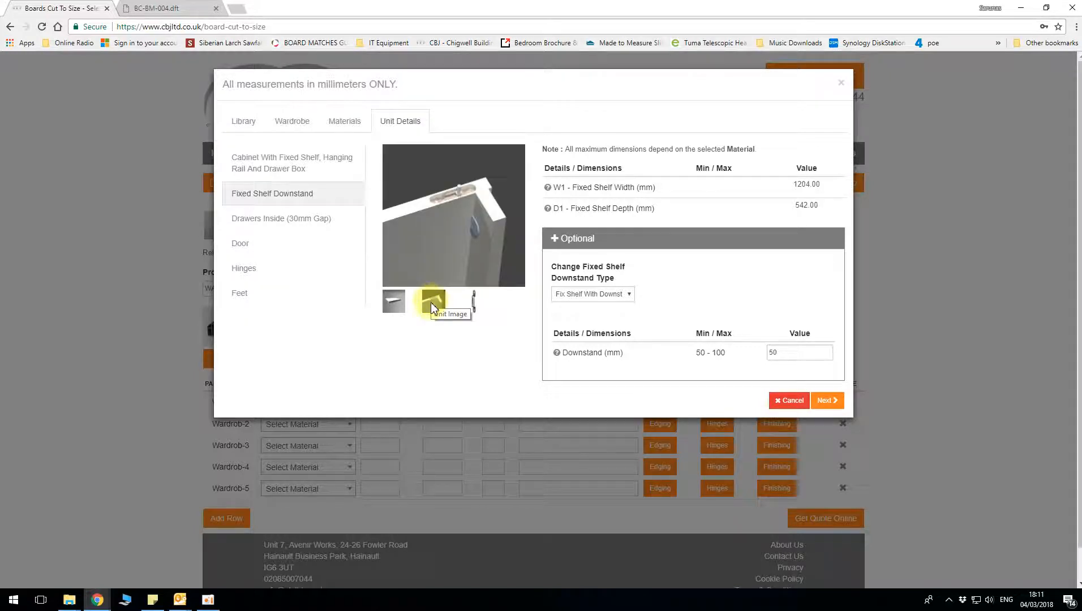
double_click(784, 353)
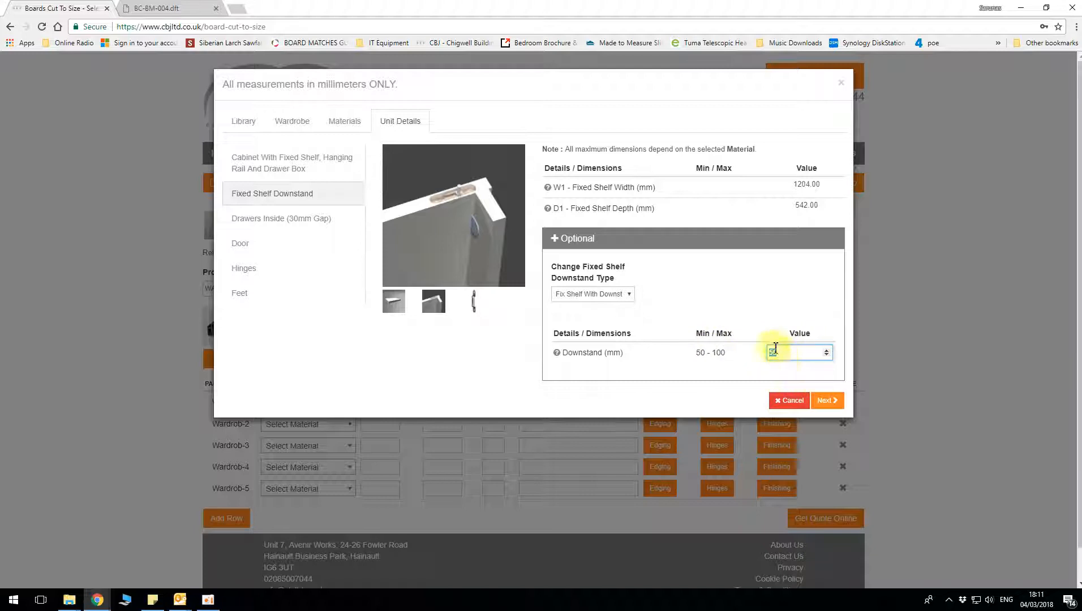
- Proceed to the inside drawer details and set the heights of drawers 2 and 3 to 160 mm
click(825, 402)
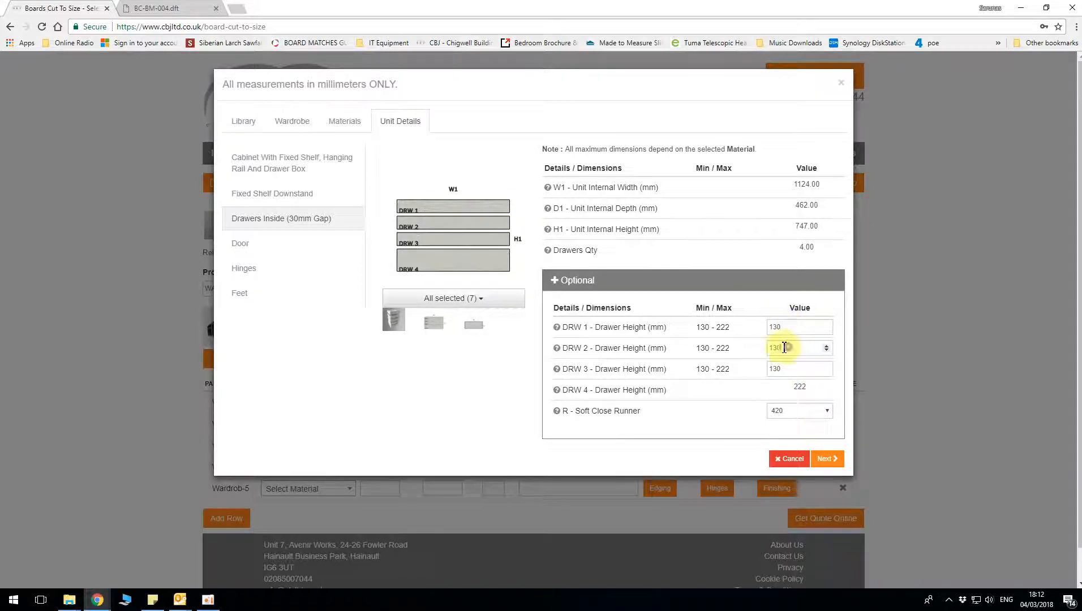
drag(790, 348, 767, 352)
text(1)
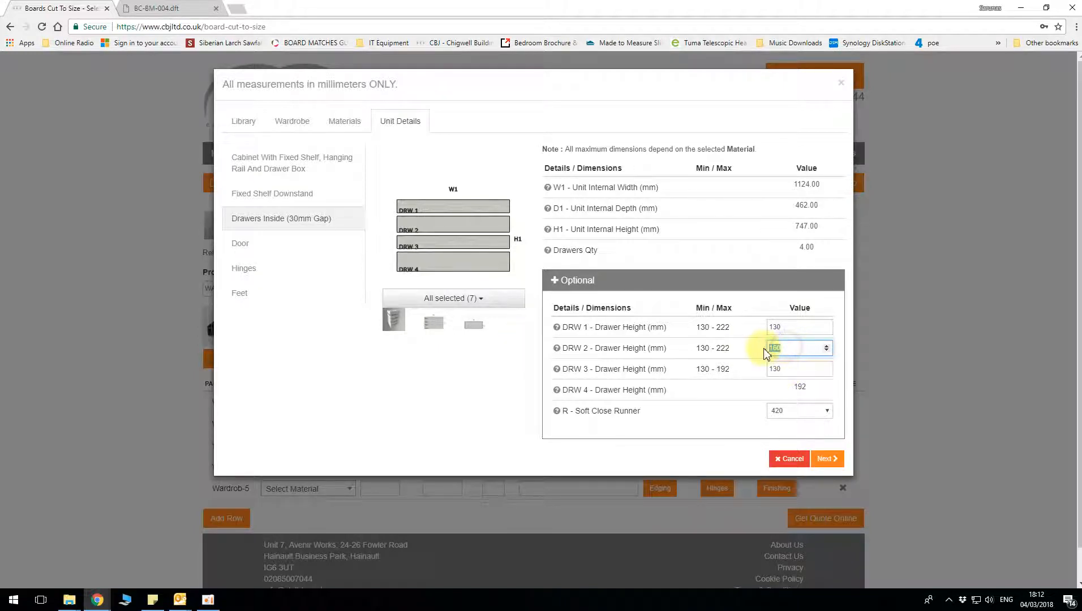
double_click(792, 369)
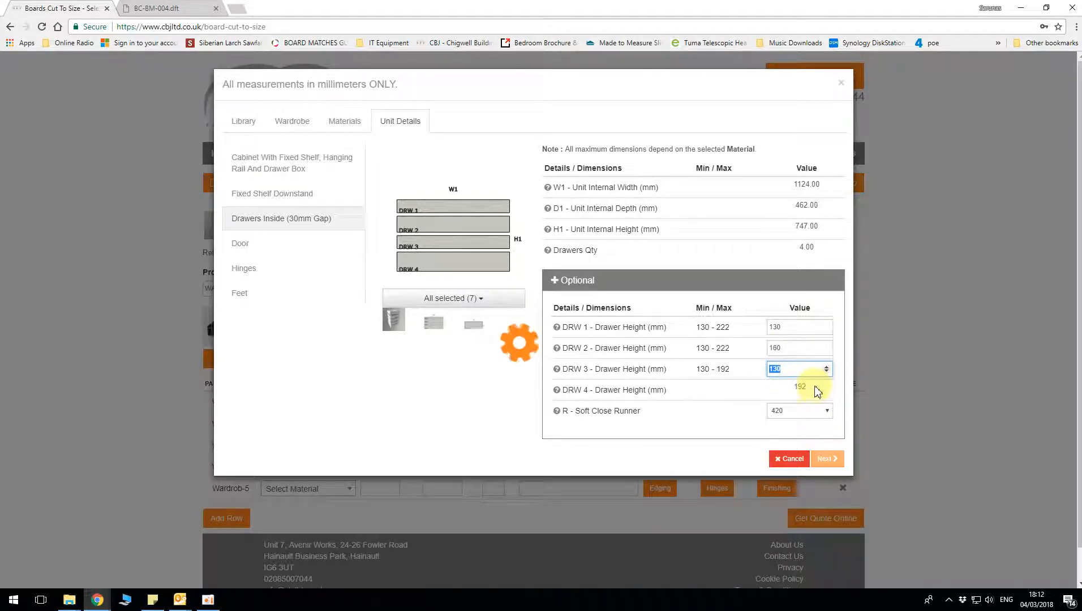
double_click(782, 348)
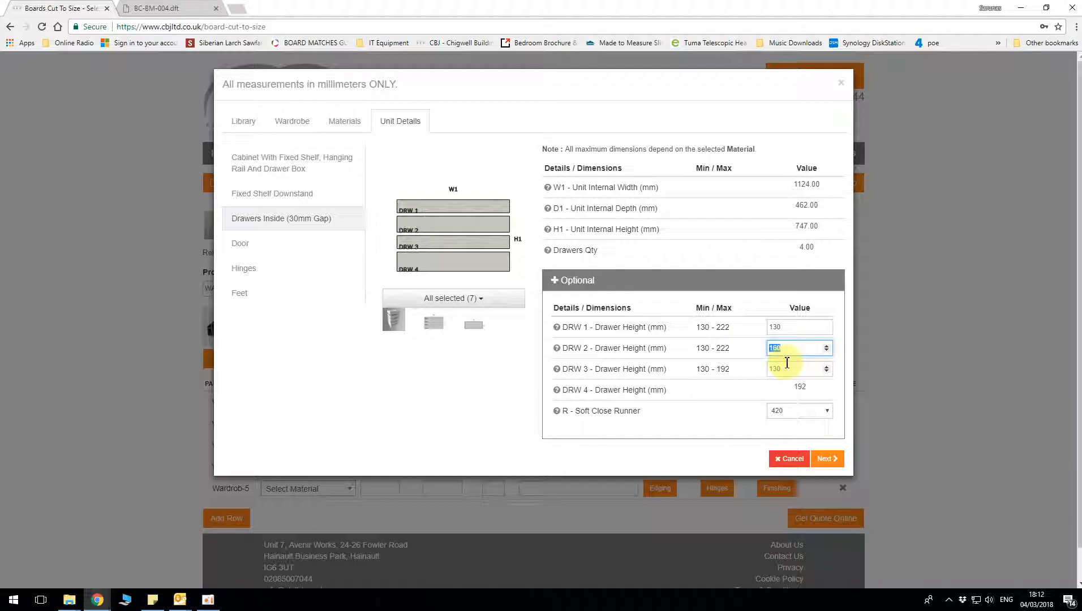
text(180)
key(Tab)
text(16)
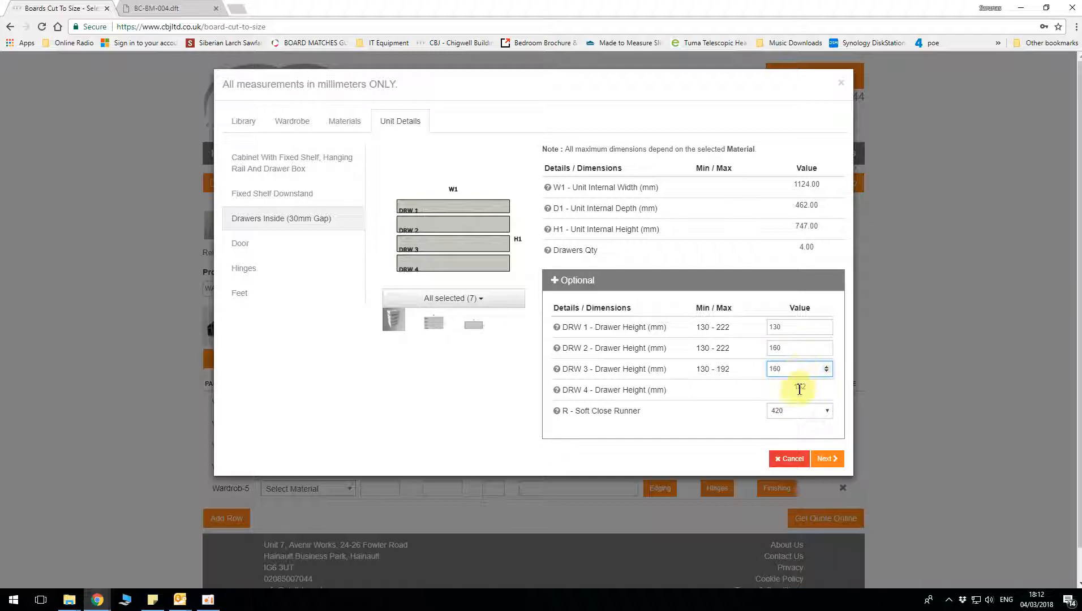
- Refine the heights of drawers 2 and 3 to 160.5 mm each
click(779, 347)
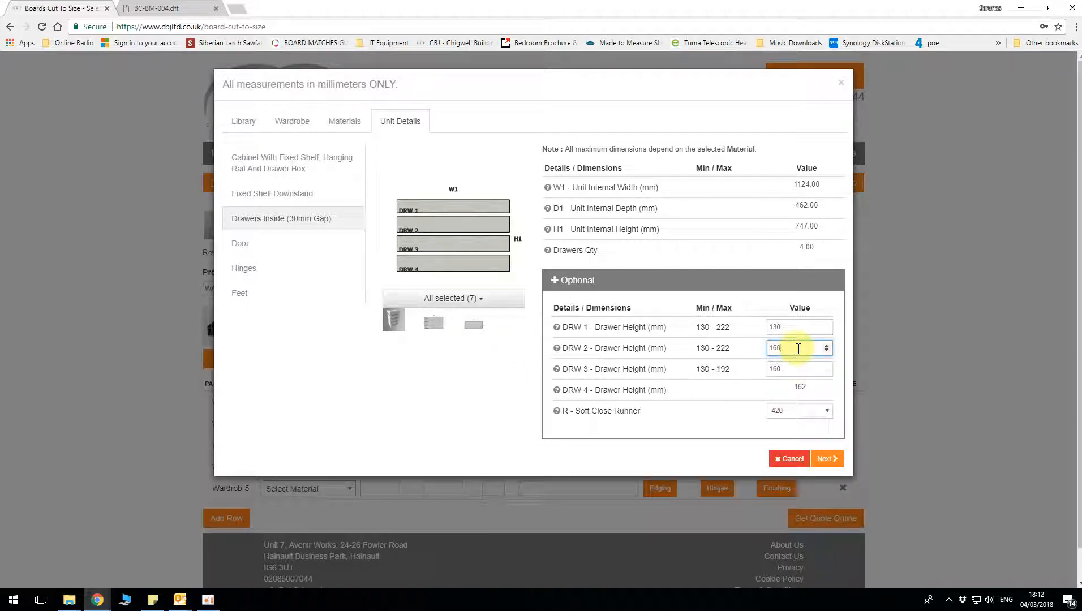
click(798, 349)
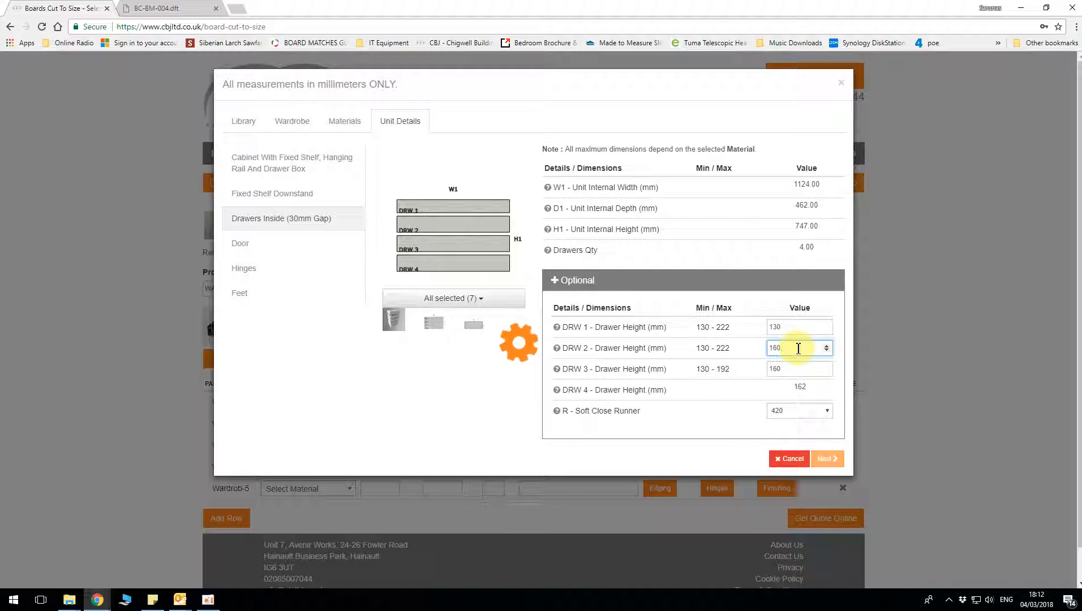
click(785, 369)
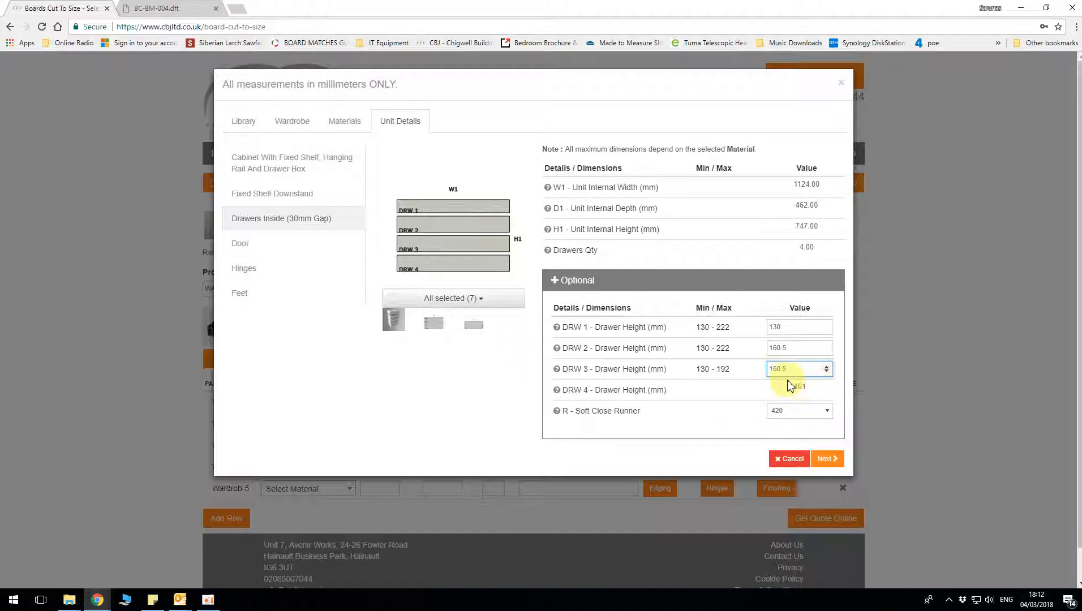
- Select the 420 soft close runner for the drawers and proceed to the door details
click(805, 413)
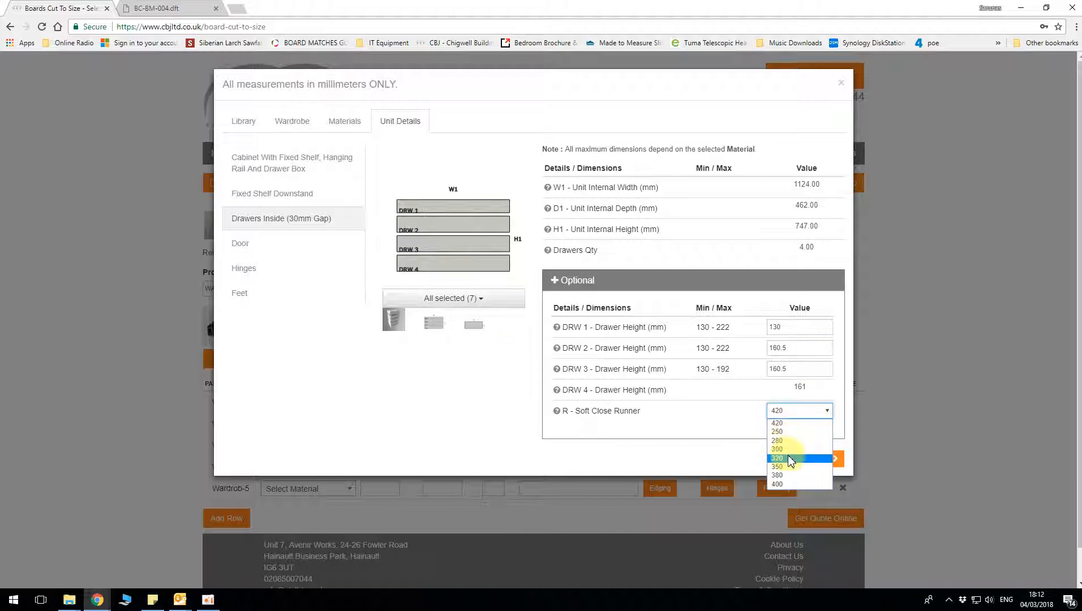
click(784, 422)
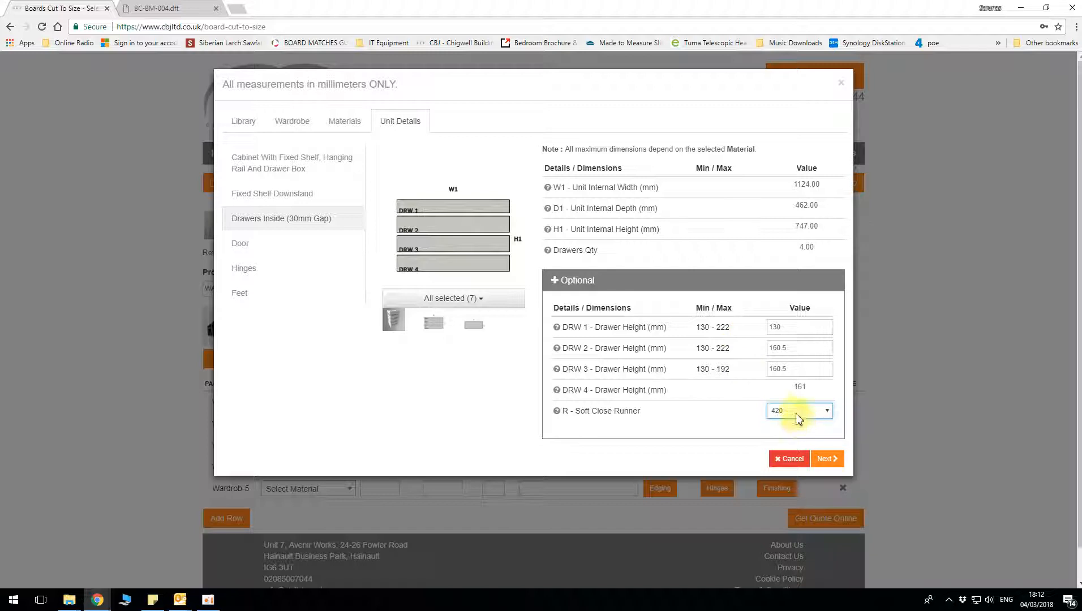
click(823, 459)
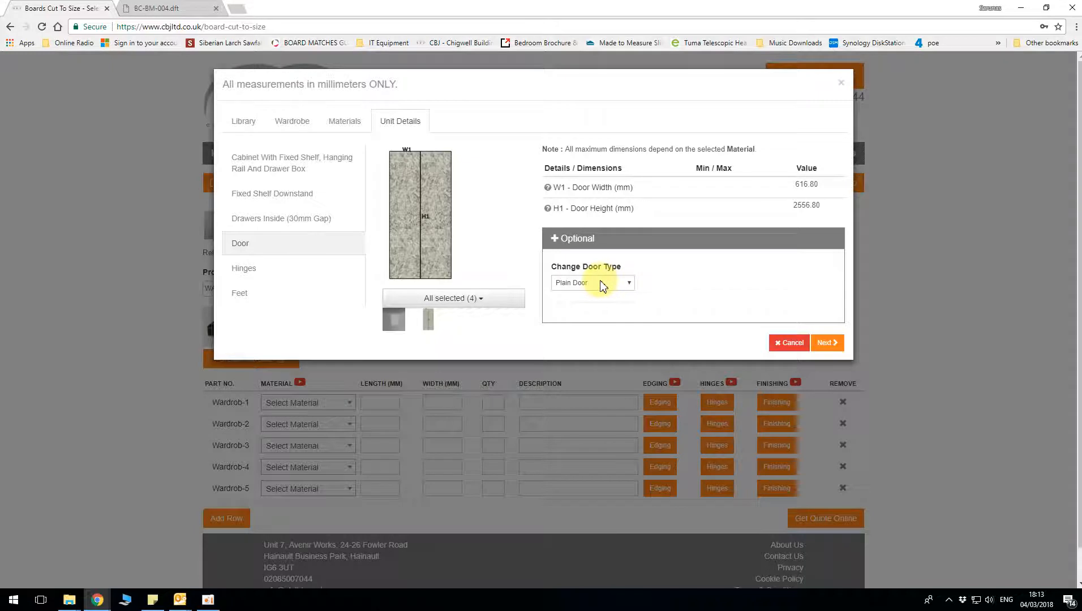
- Change the door type to Plain Door (finger Grip) and view its grip profile image and door drawing
click(603, 284)
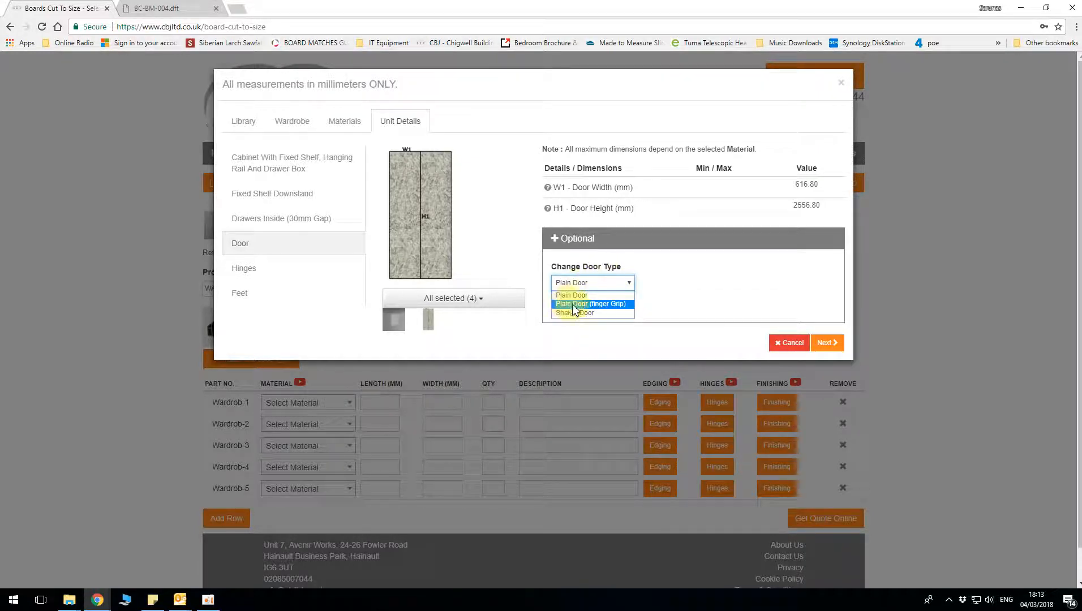
click(595, 305)
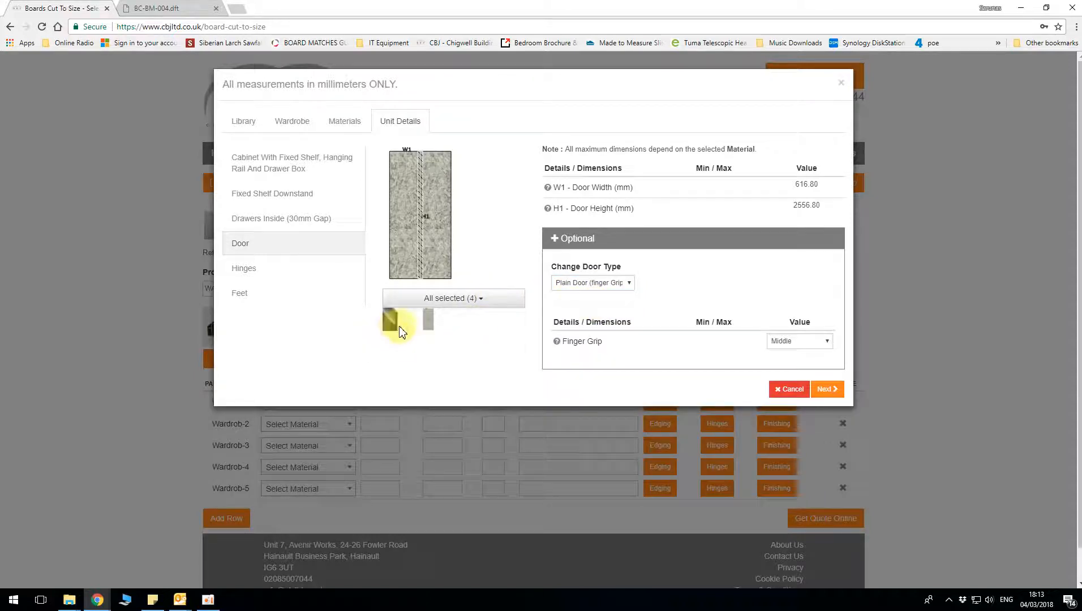
click(391, 323)
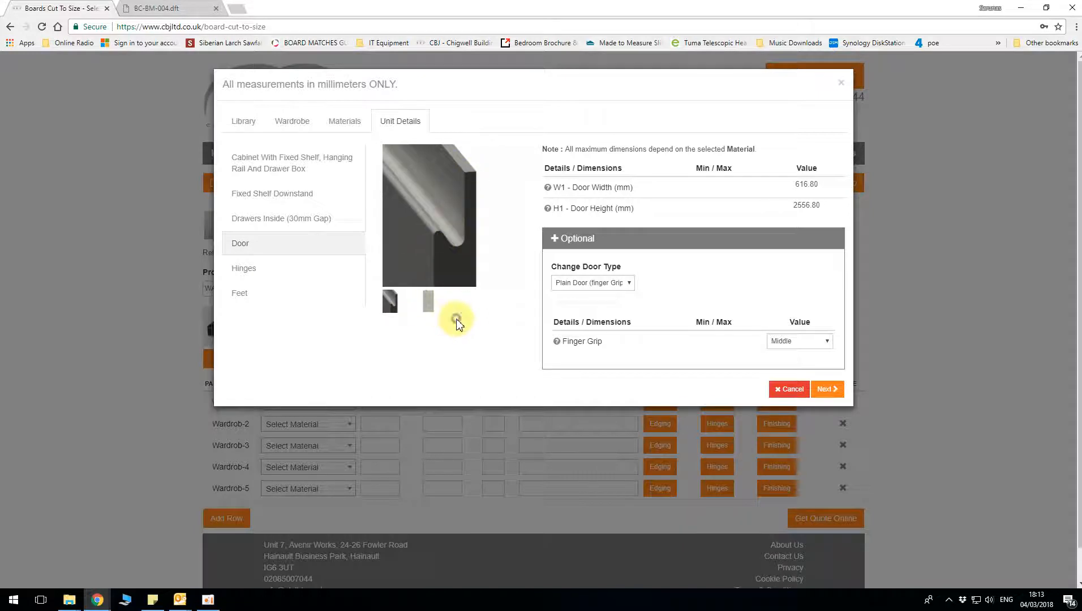
click(432, 305)
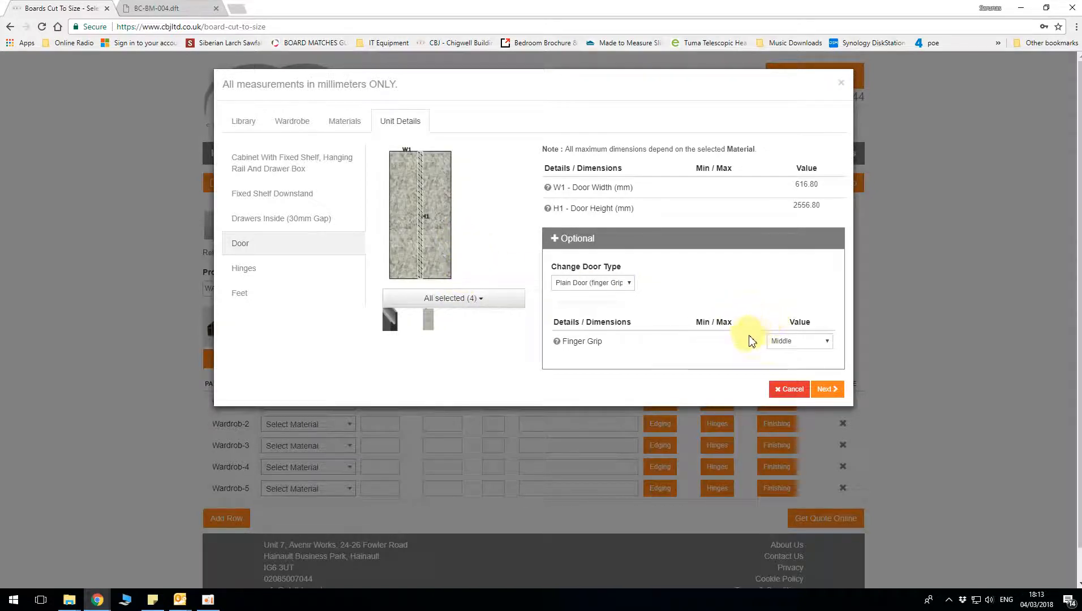
- Preview the finger grip in the Top and Bottom positions and set it back to Middle
click(797, 341)
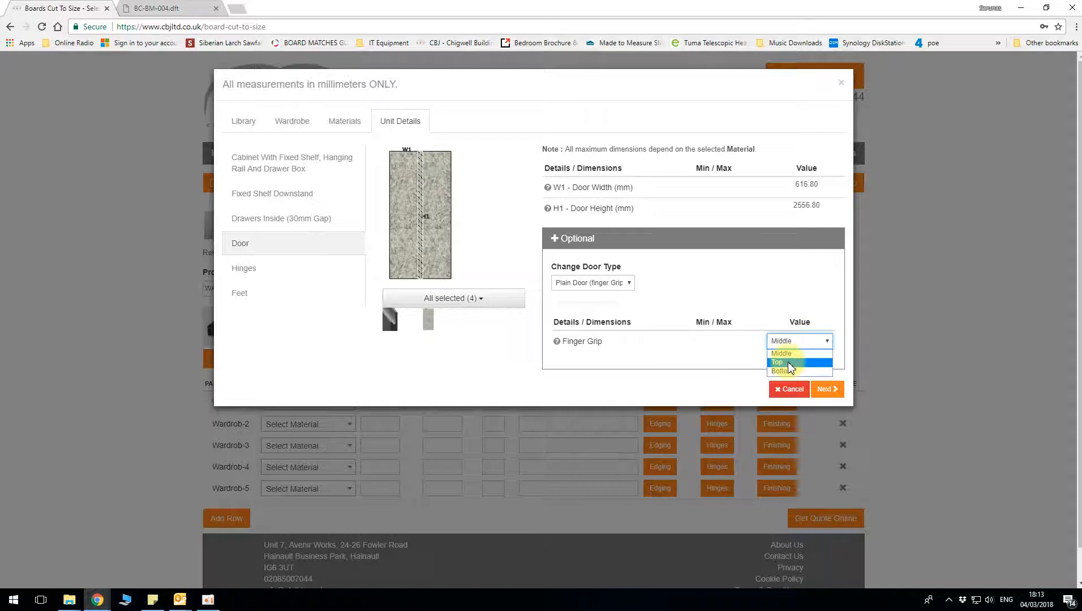
click(780, 362)
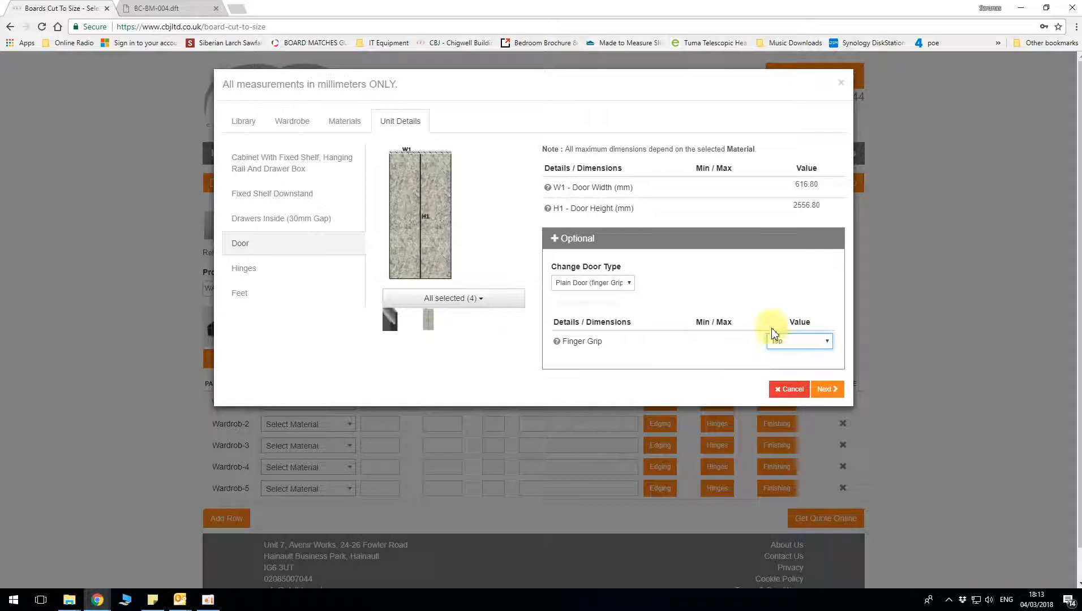
click(794, 342)
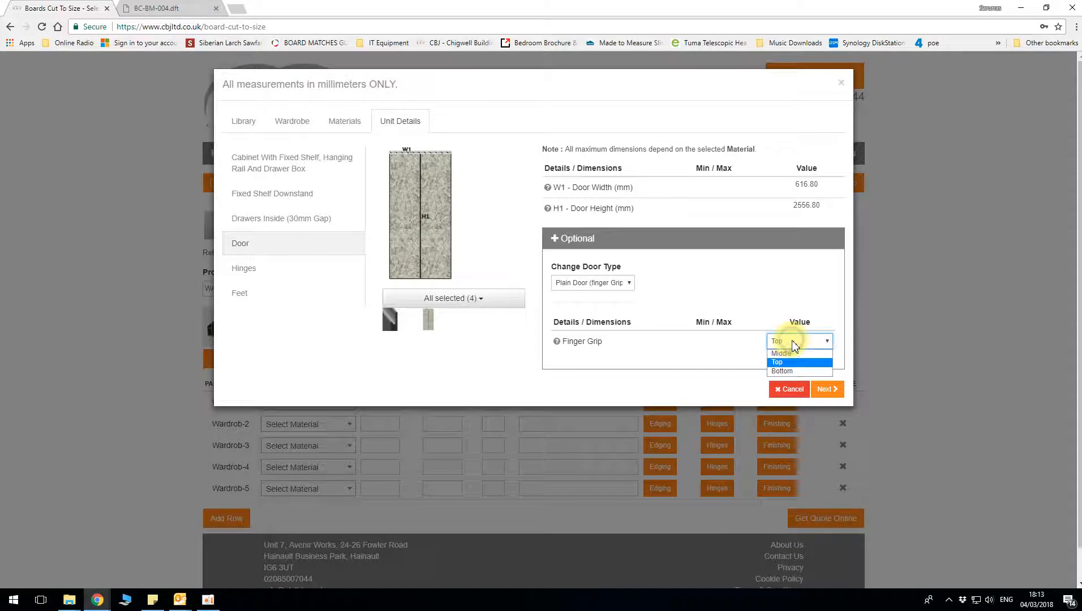
click(785, 370)
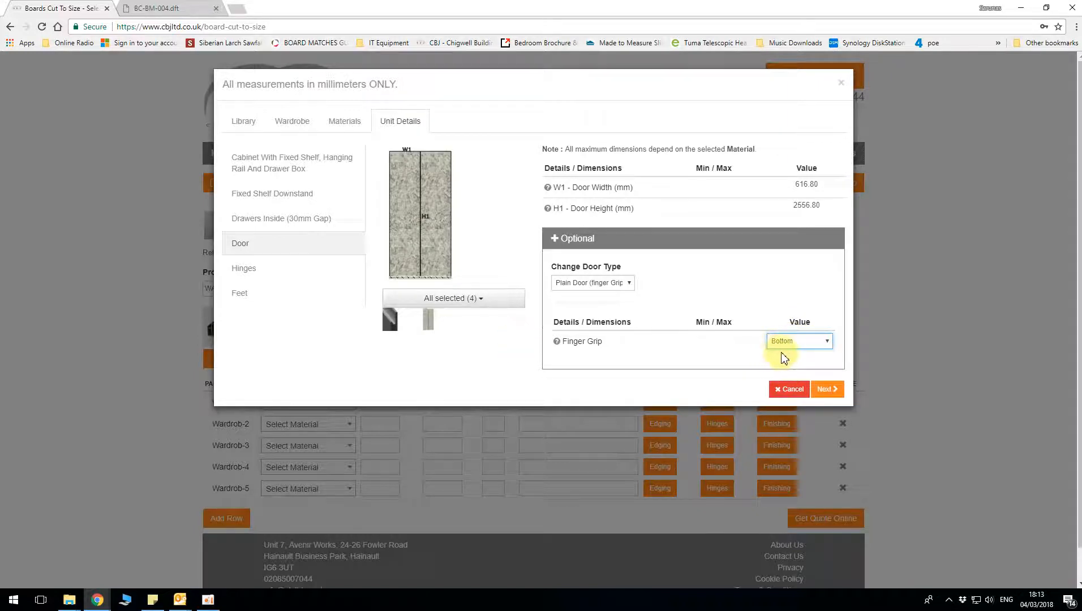
click(790, 344)
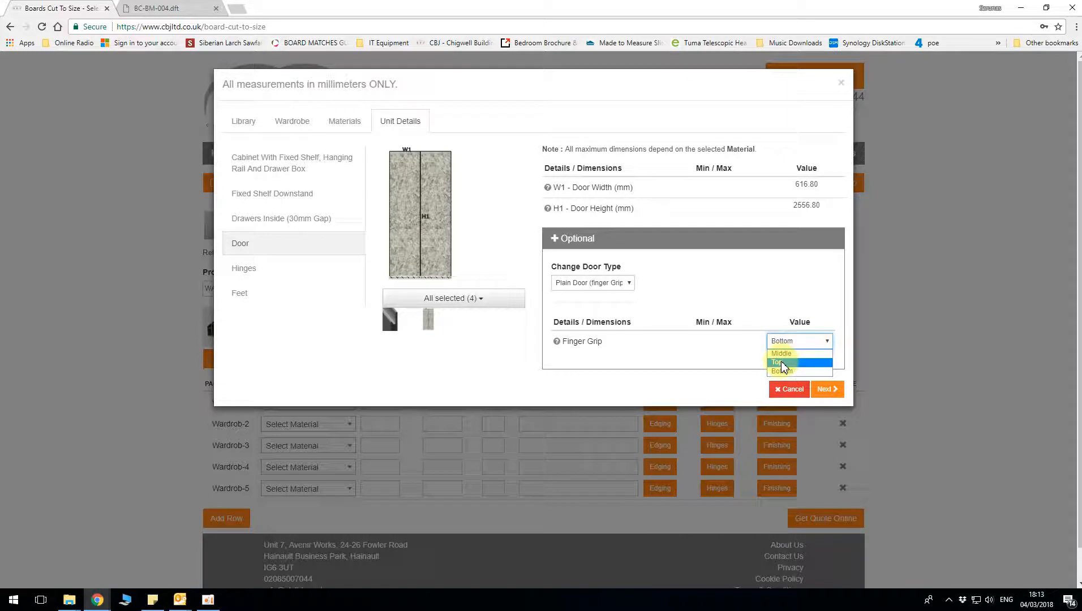
click(784, 350)
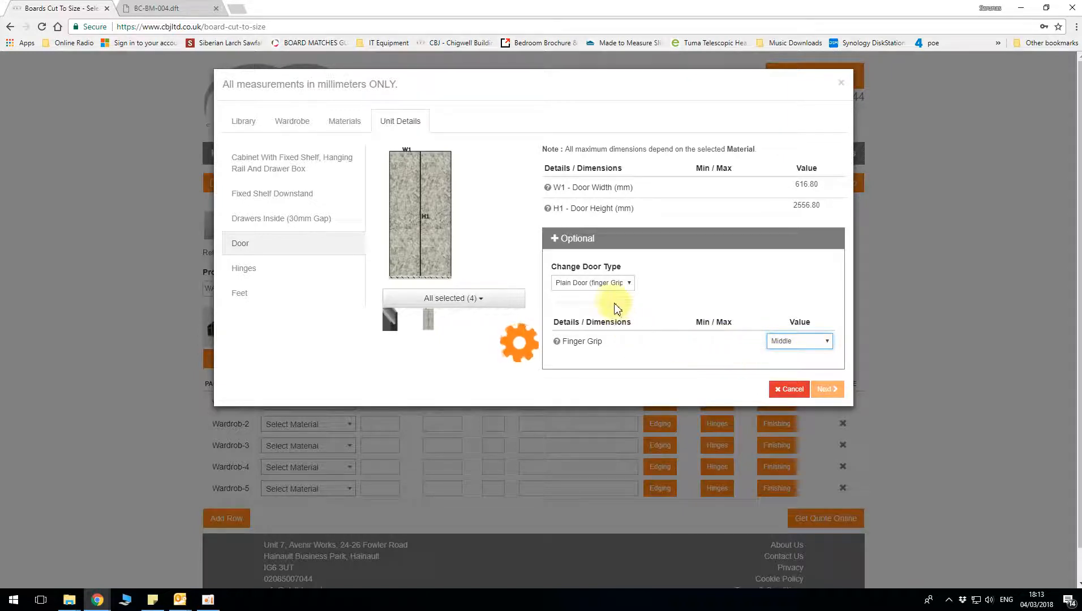
- Change the door type to Shaker Door with an 80 mm shaker width, 200 mm bottom shaker height and 1 shaker panel
click(588, 285)
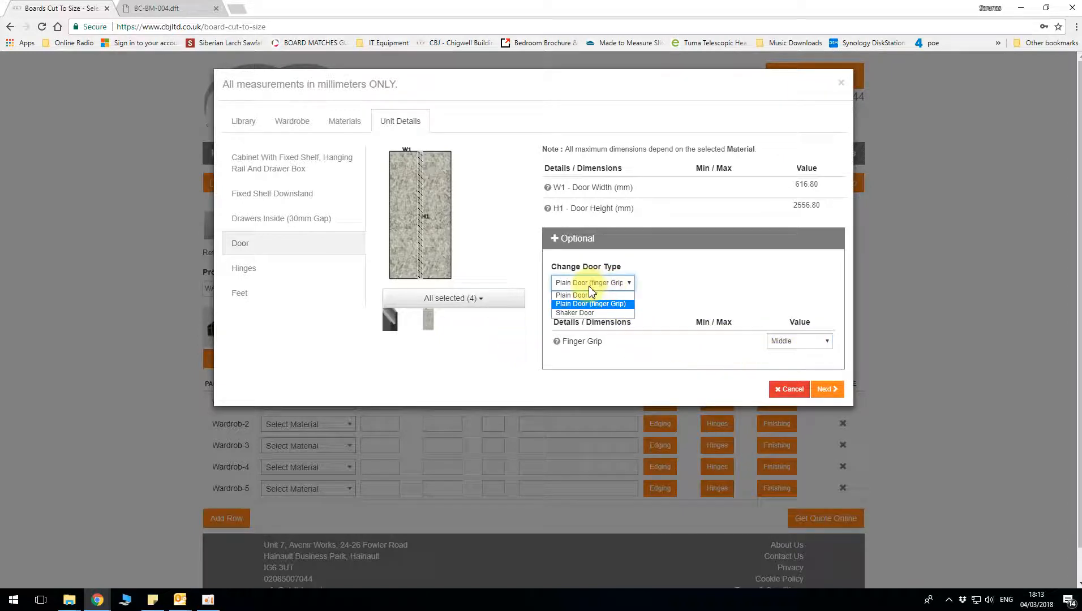
click(590, 316)
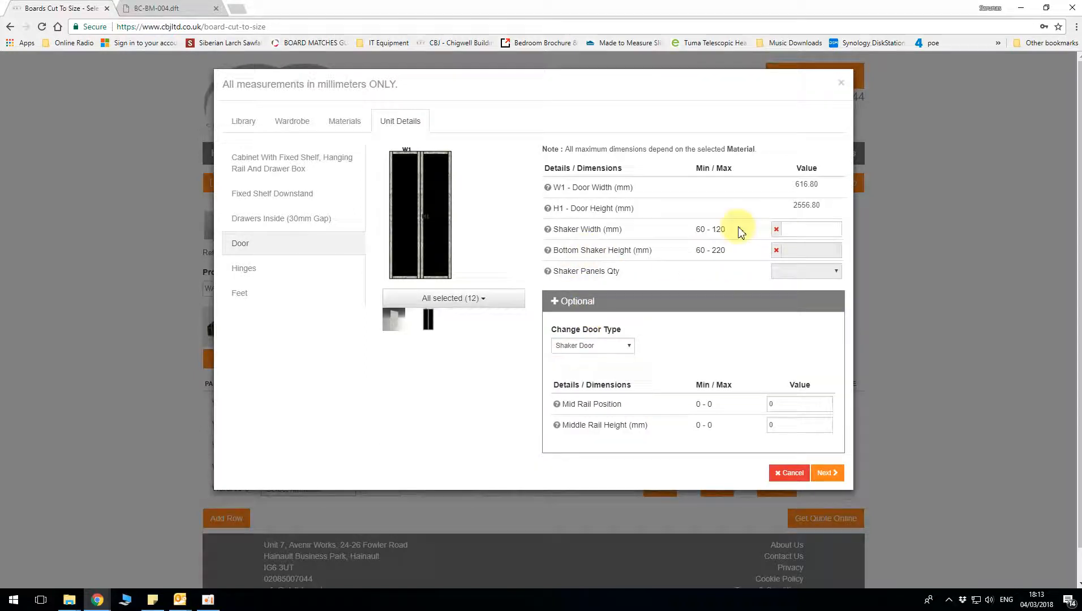
click(792, 229)
text(80)
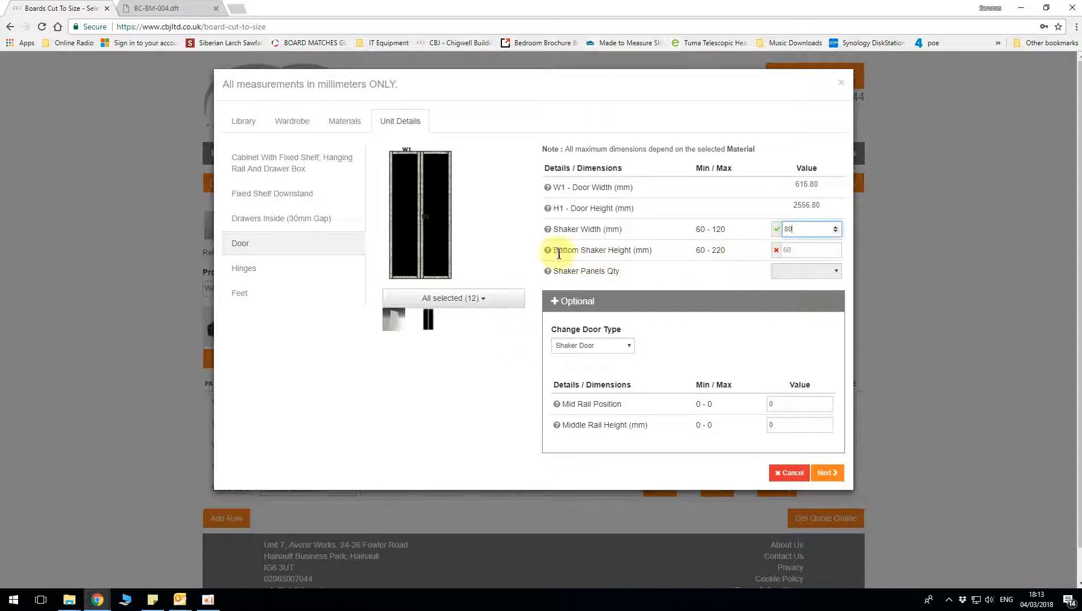
click(784, 250)
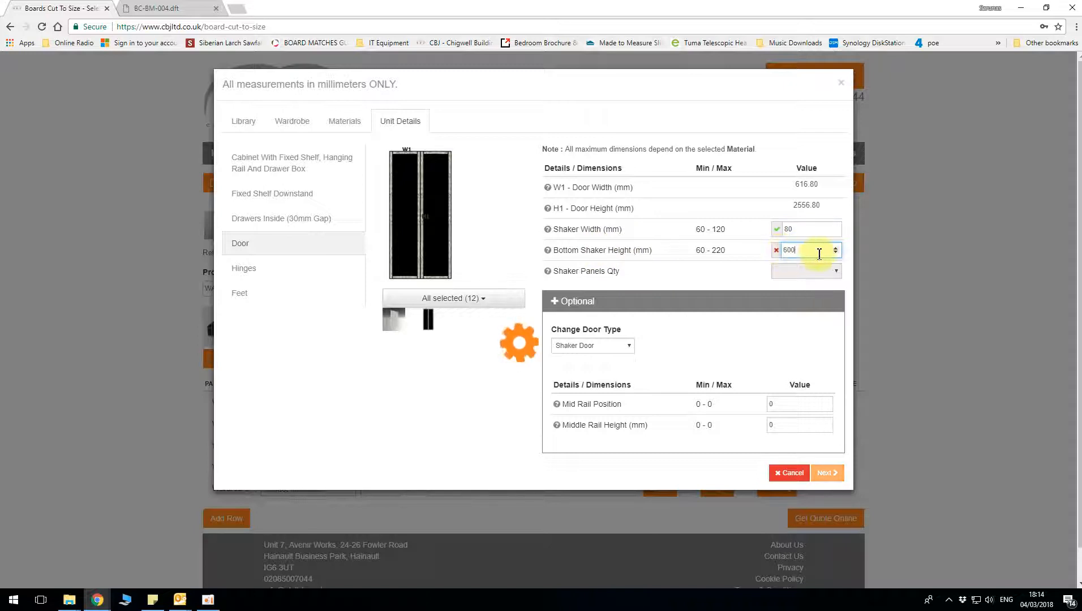
double_click(809, 250)
text(20)
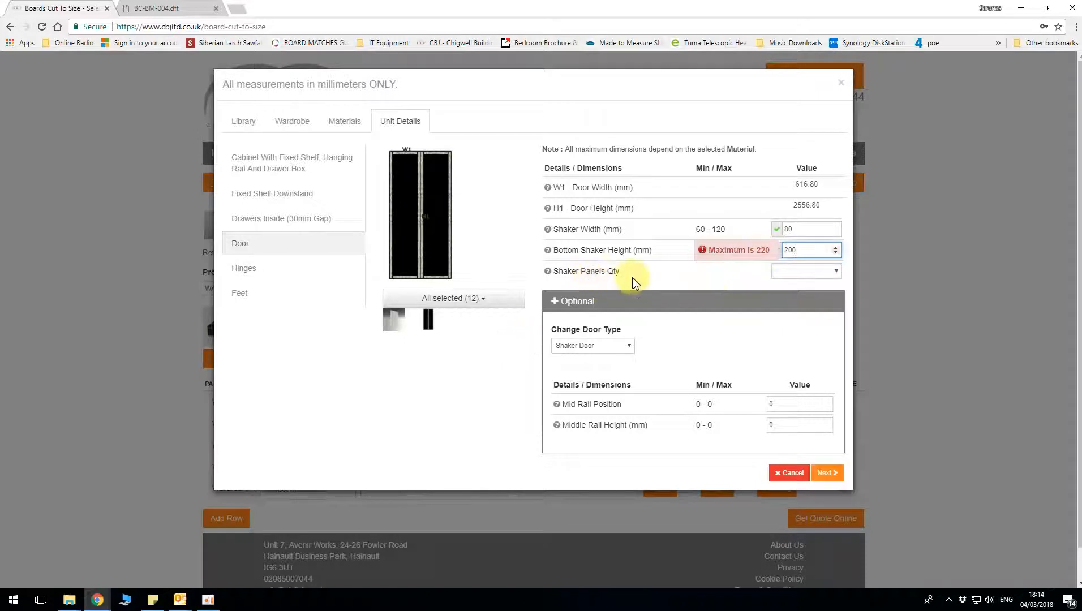
click(797, 271)
click(784, 293)
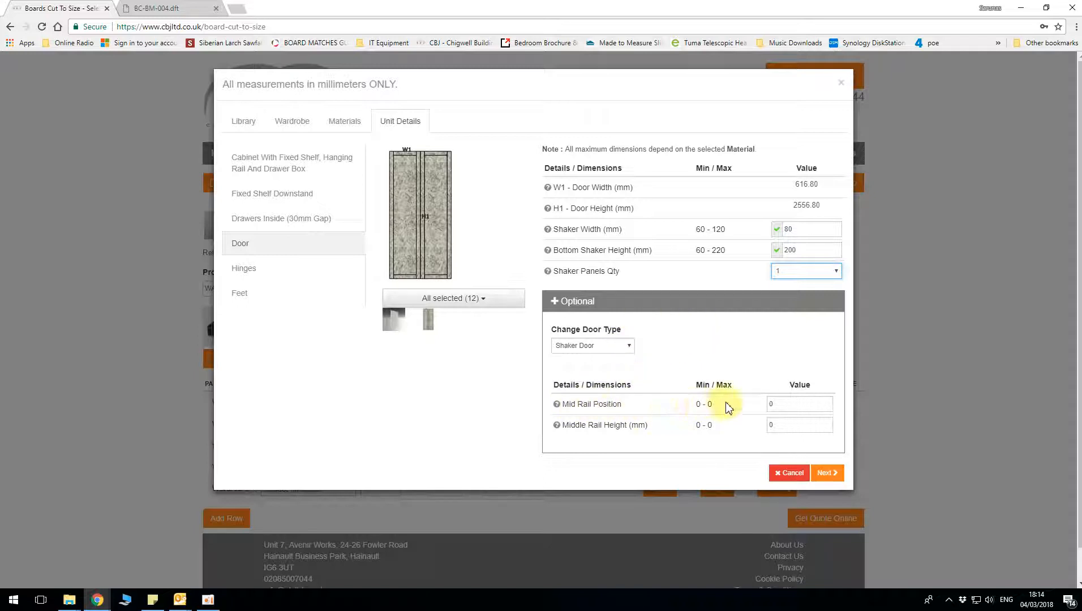
- Try to enter a mid rail position for the single-panel shaker door and proceed
double_click(774, 406)
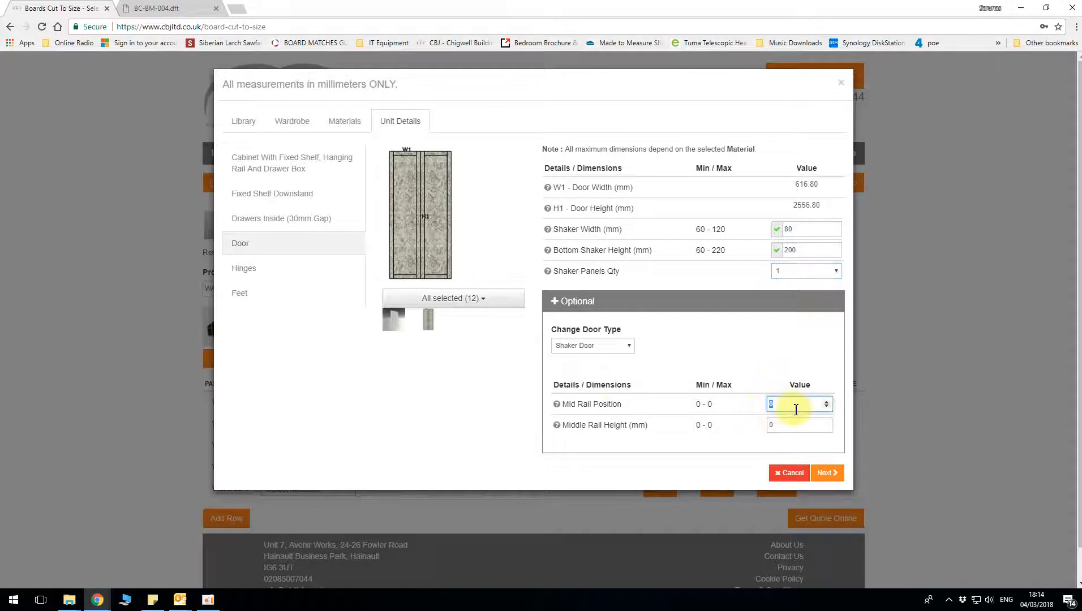
text(7)
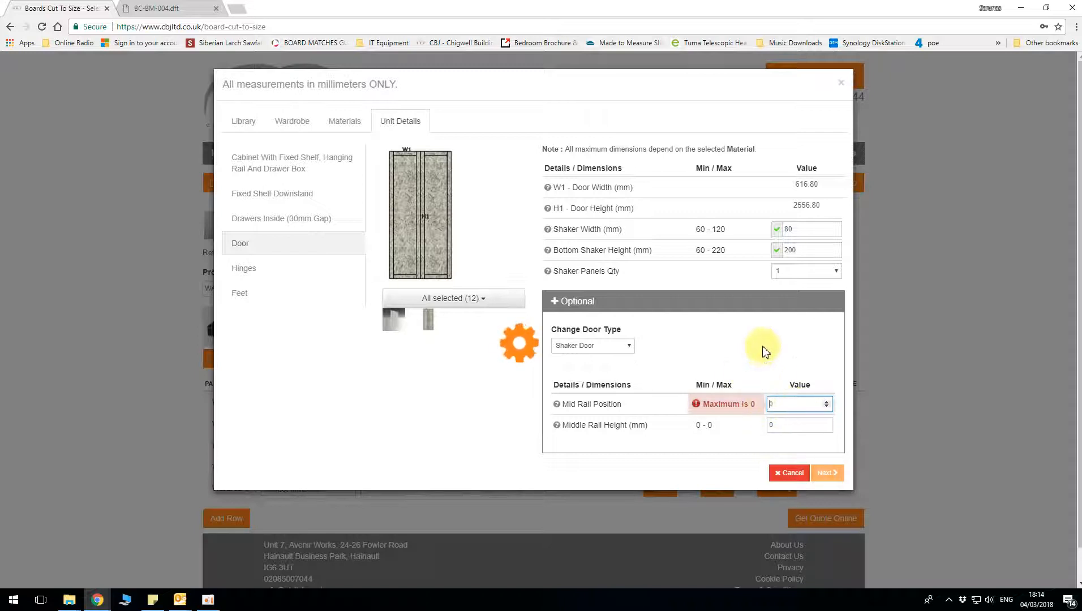
click(827, 474)
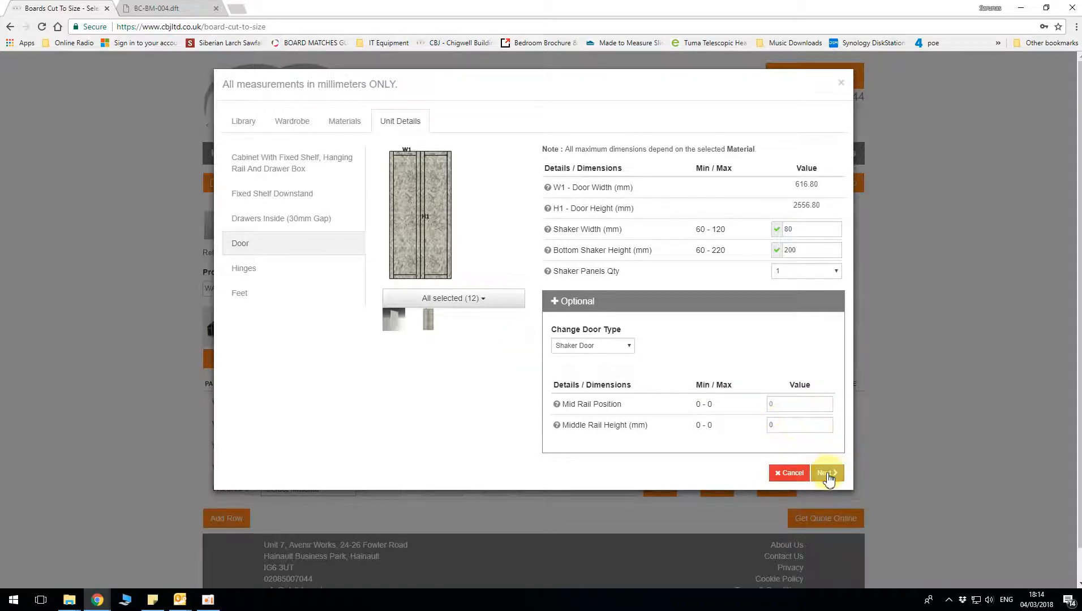
- Change the door type from Shaker Door back to Plain Door (finger Grip)
click(620, 345)
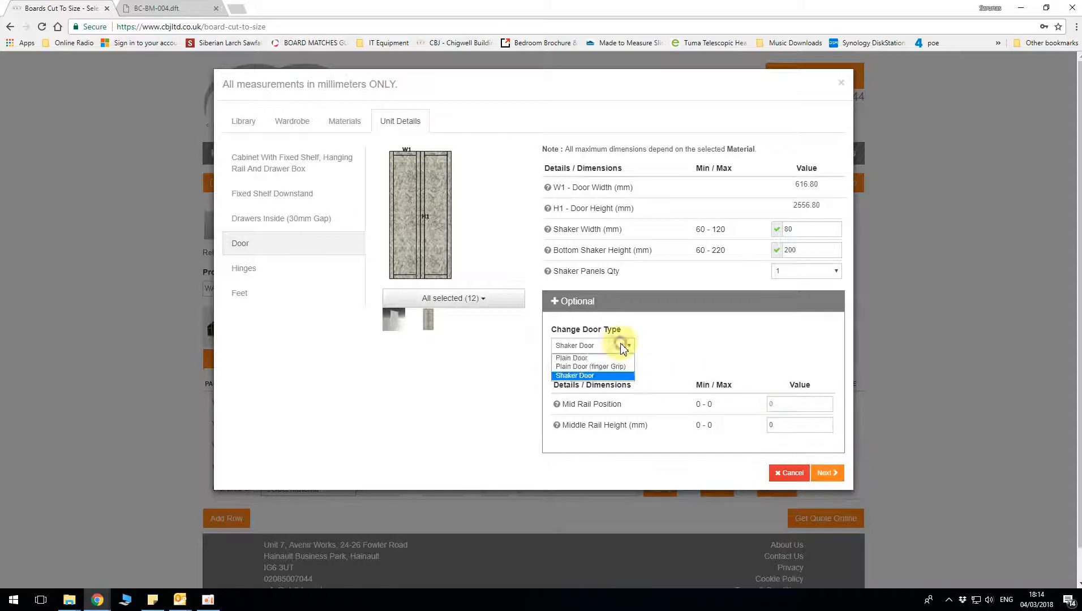
click(599, 370)
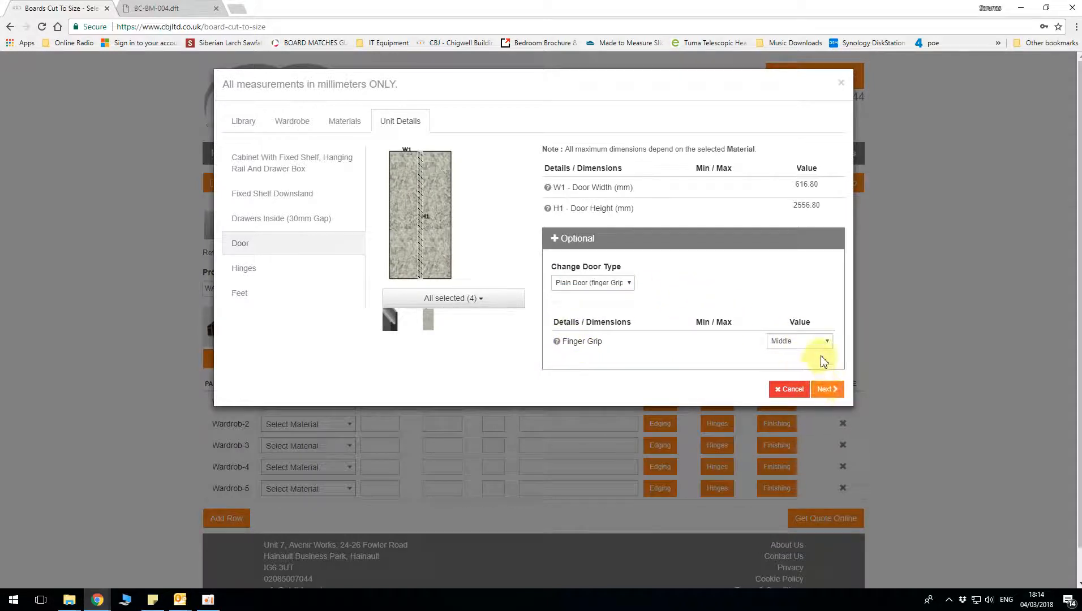
- Accept the door settings, keep the hinge opening angle at 110°, and proceed past the hinges and feet to the material details
click(827, 390)
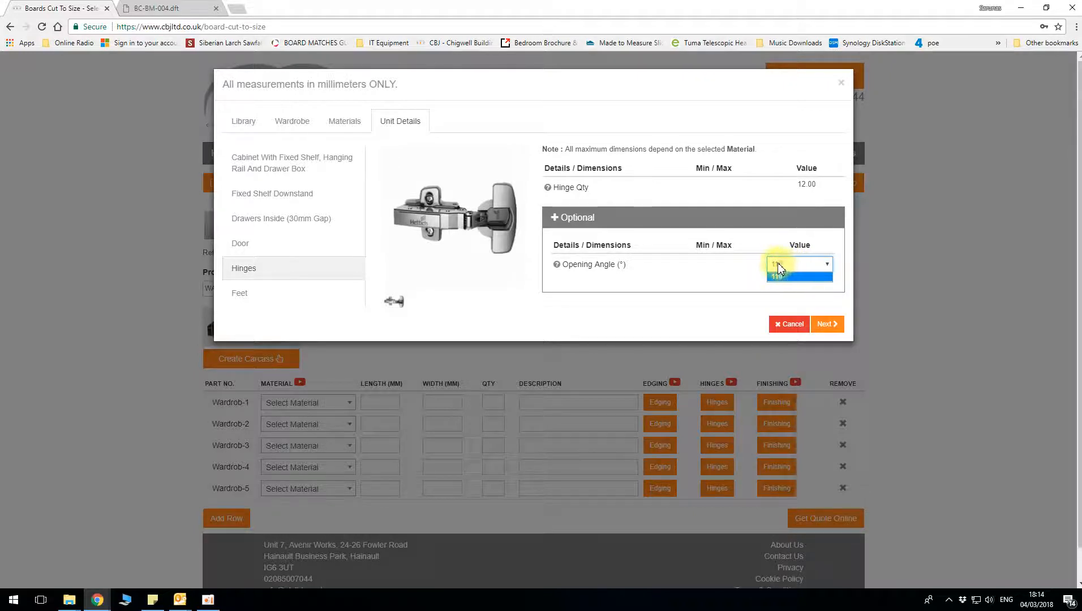
click(727, 291)
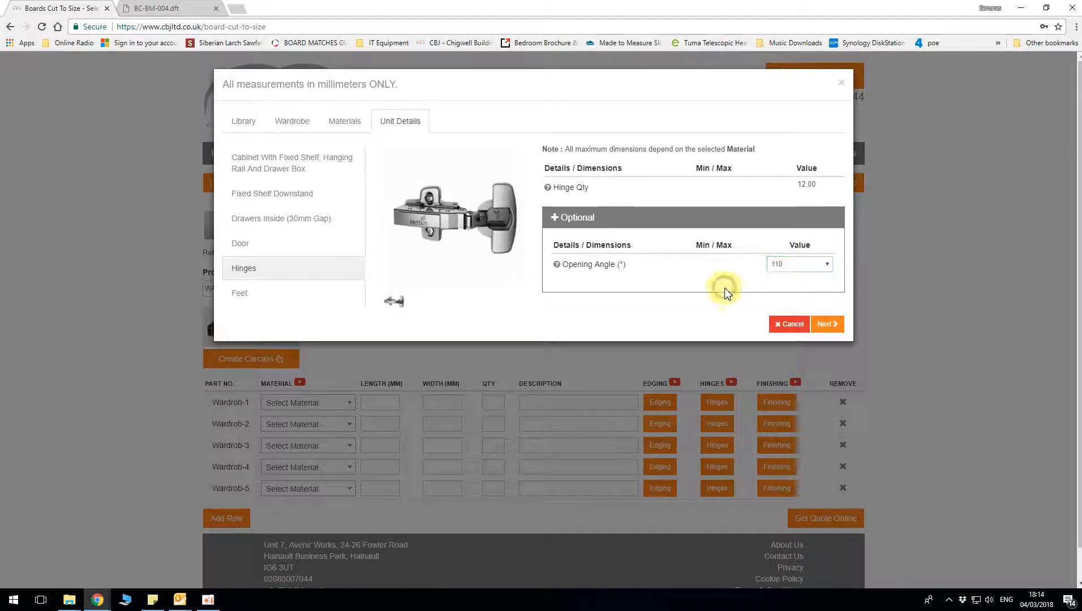
click(827, 325)
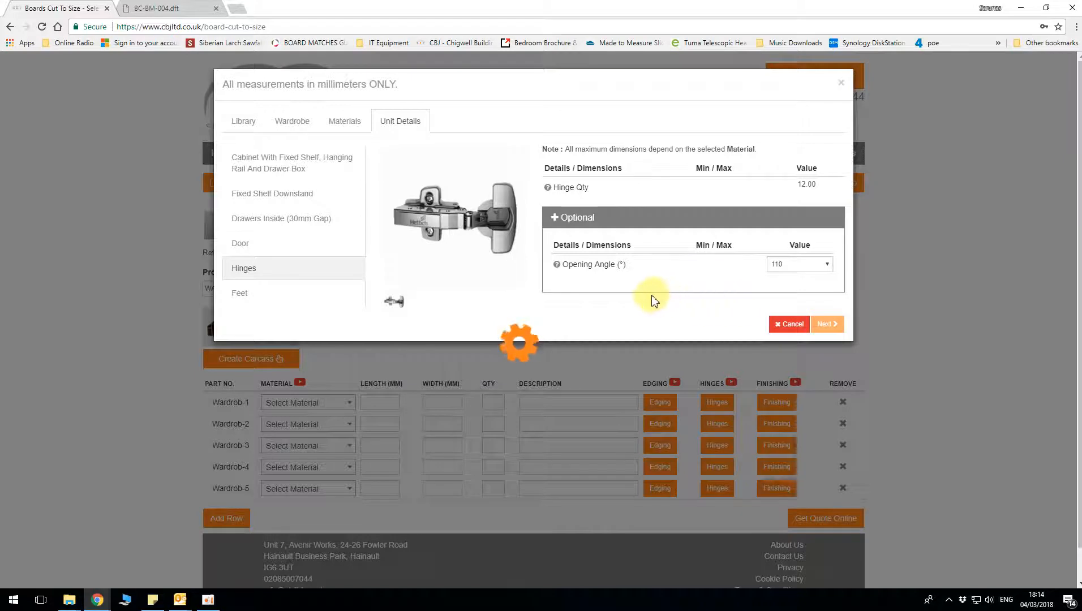
click(826, 325)
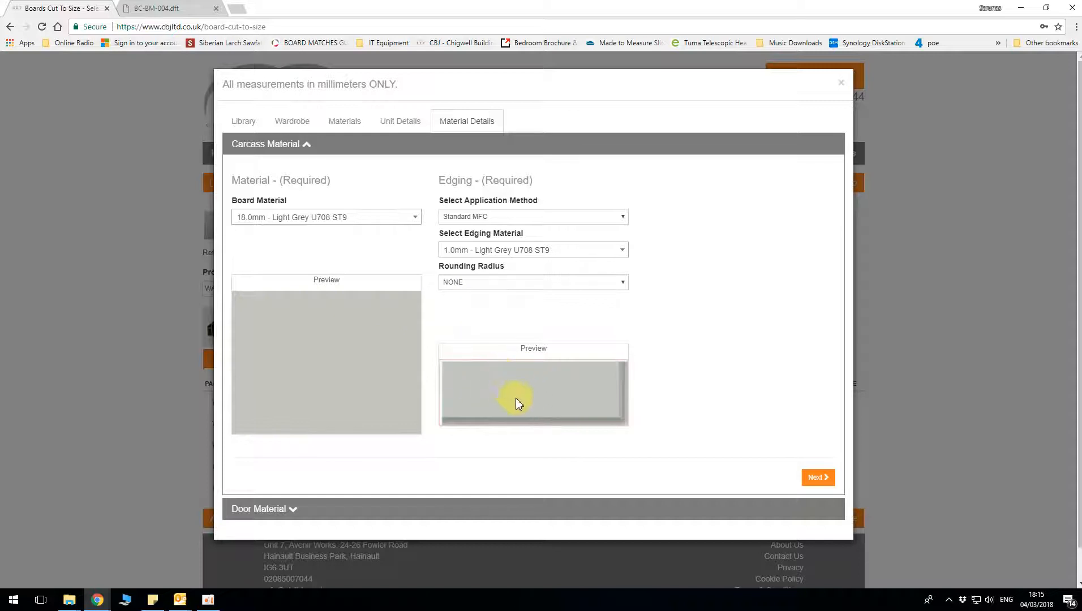
- Set the carcass edging material to 1.0mm - Black Brown Sorano Oak H1137 ST12 and continue to the door material
click(557, 255)
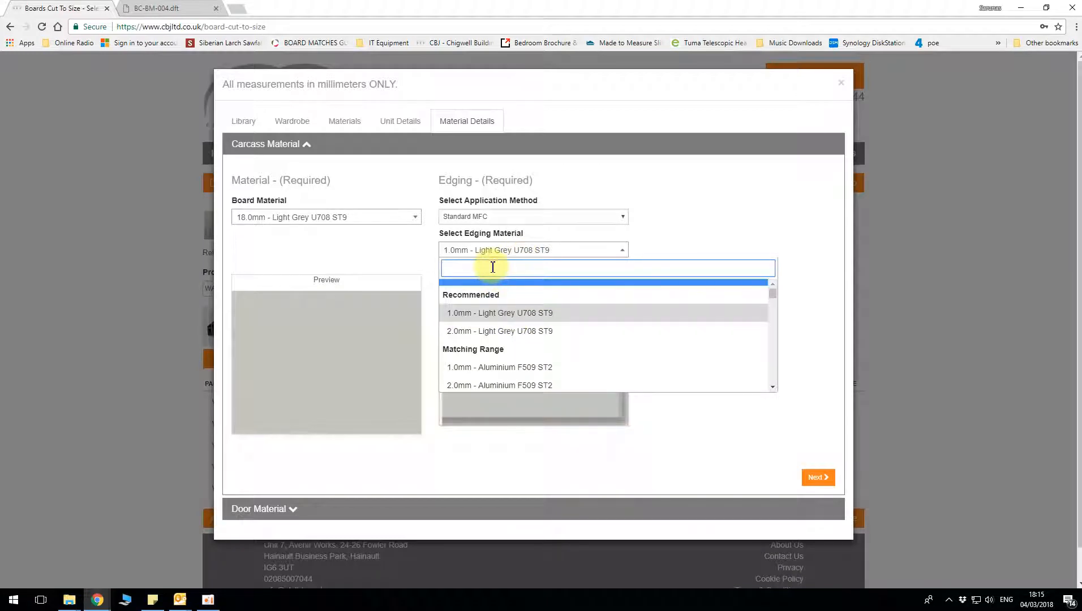
text(brown)
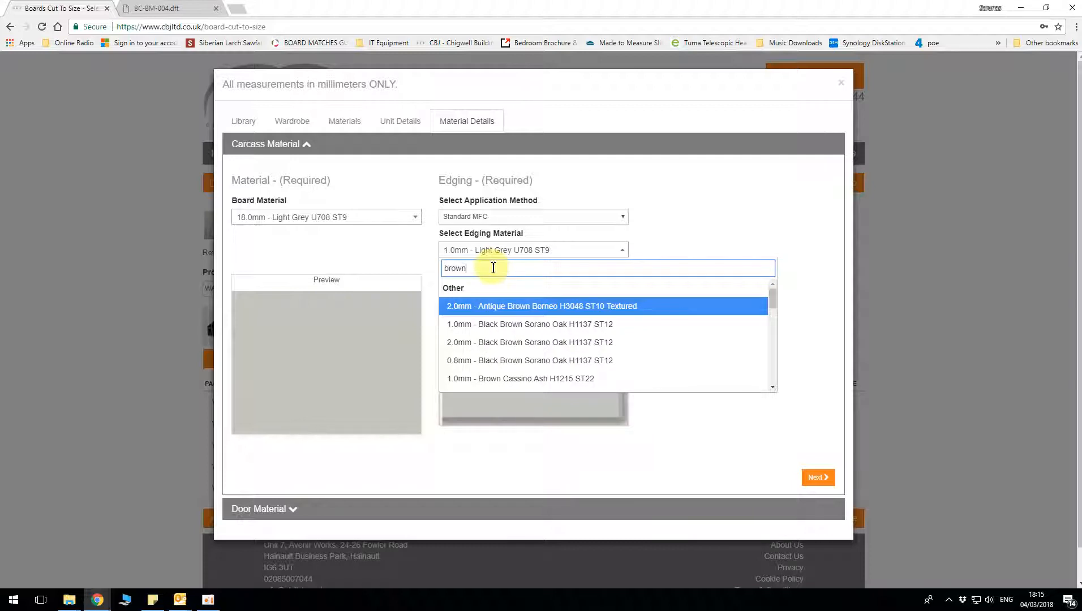
click(489, 327)
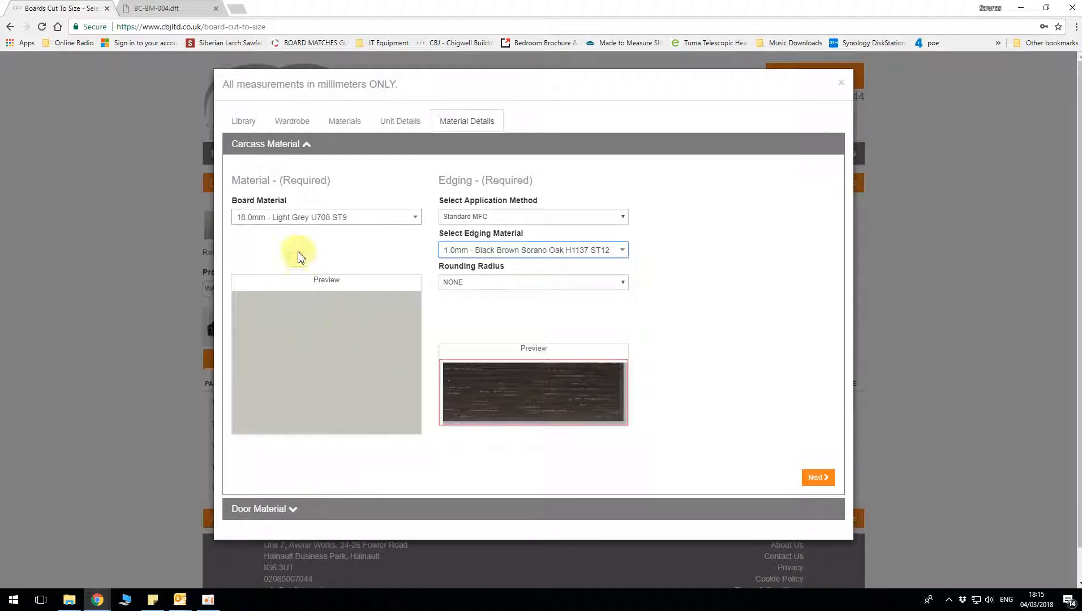
click(816, 478)
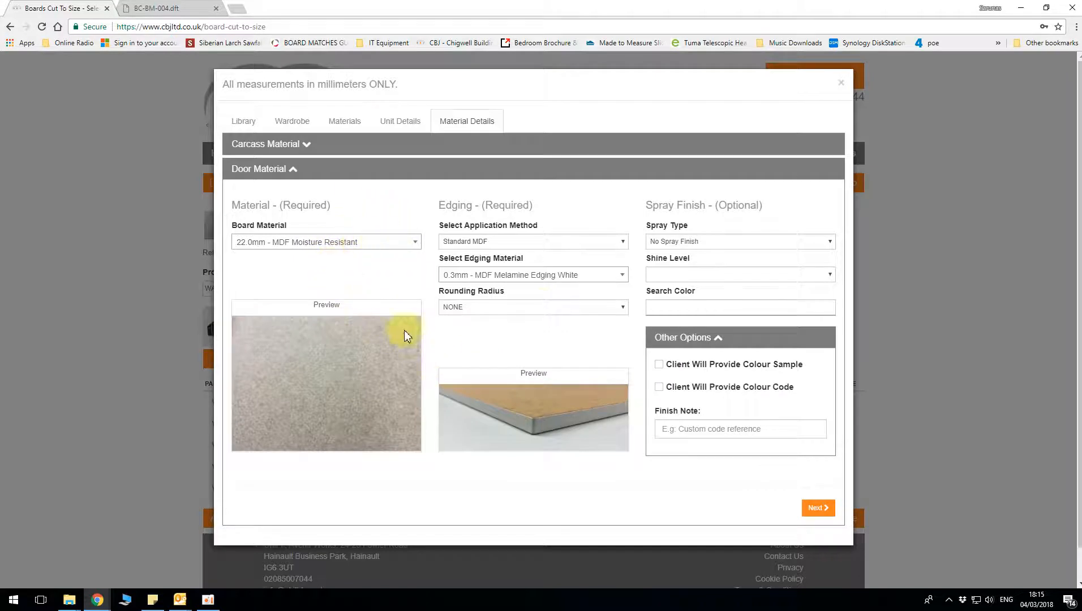
- Set the door edging's rounding radius to 1.0 and the door's spray finish to Spray Paint with a Matt shine level
click(469, 310)
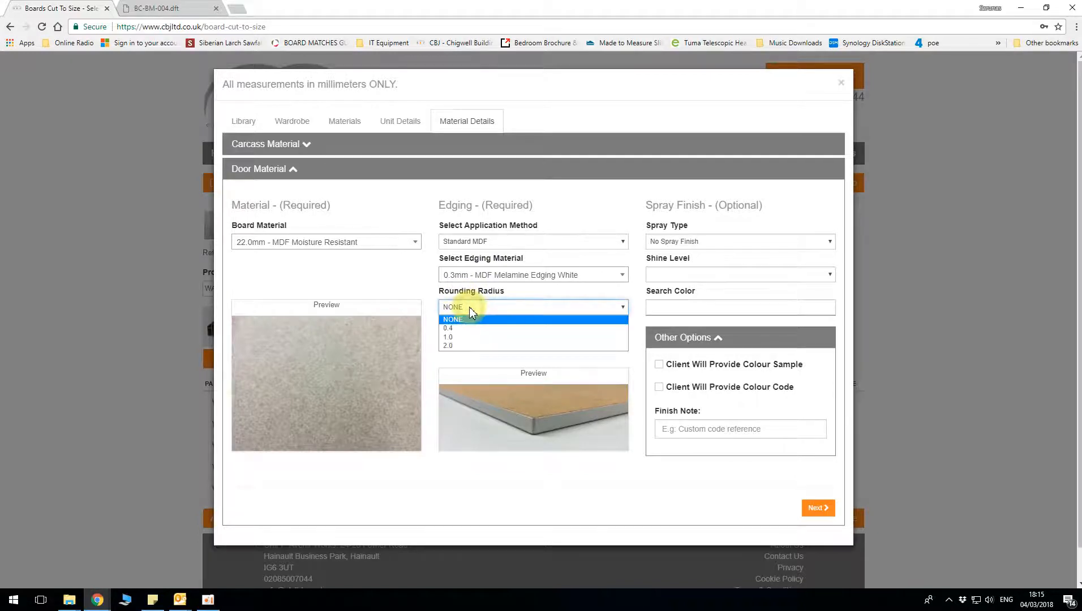
click(460, 338)
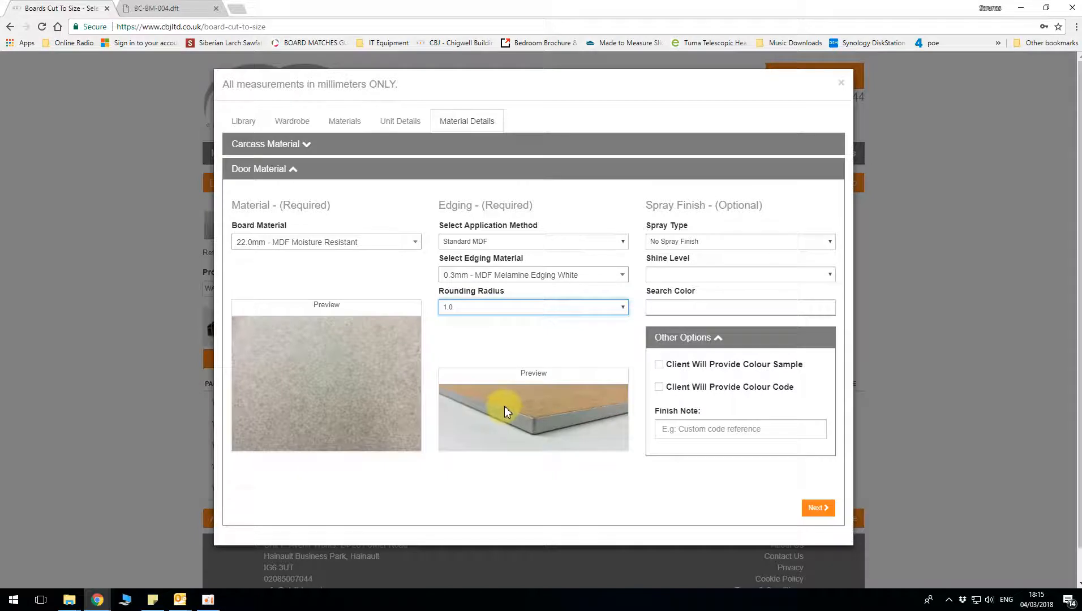
click(701, 242)
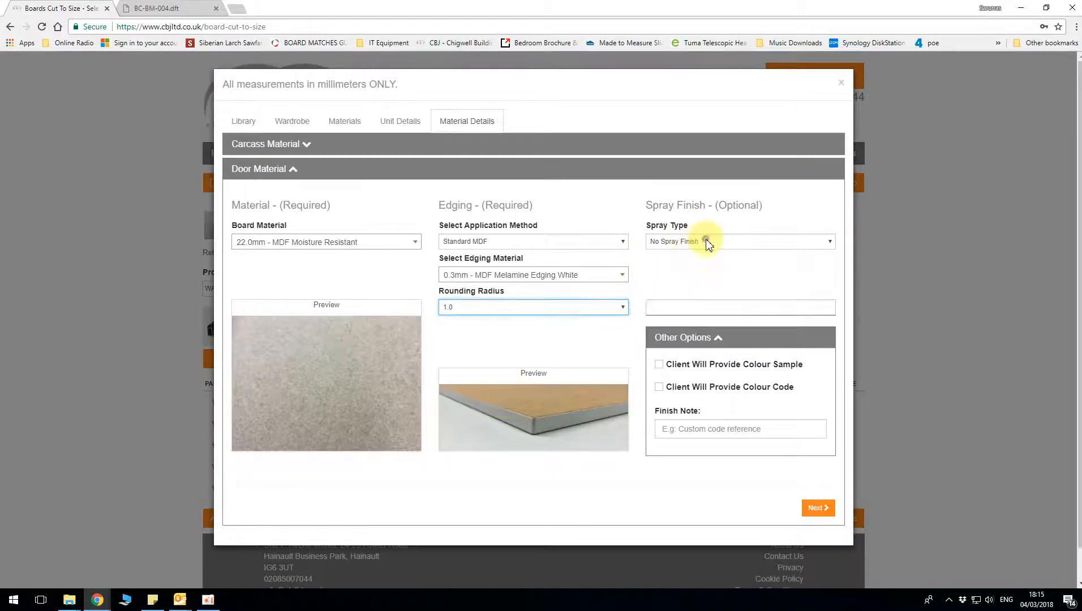
click(679, 272)
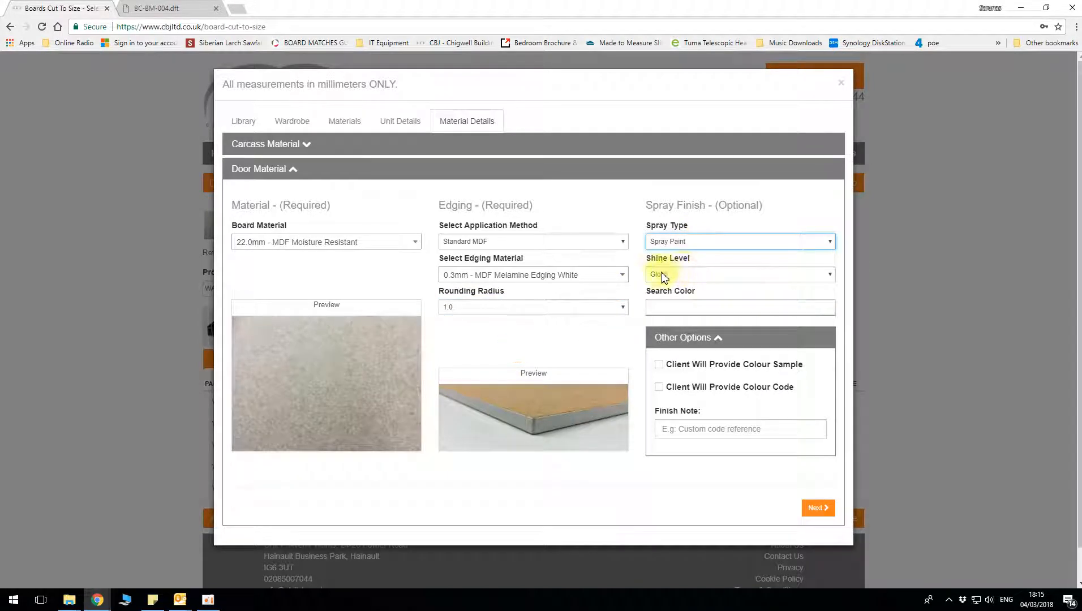
click(679, 275)
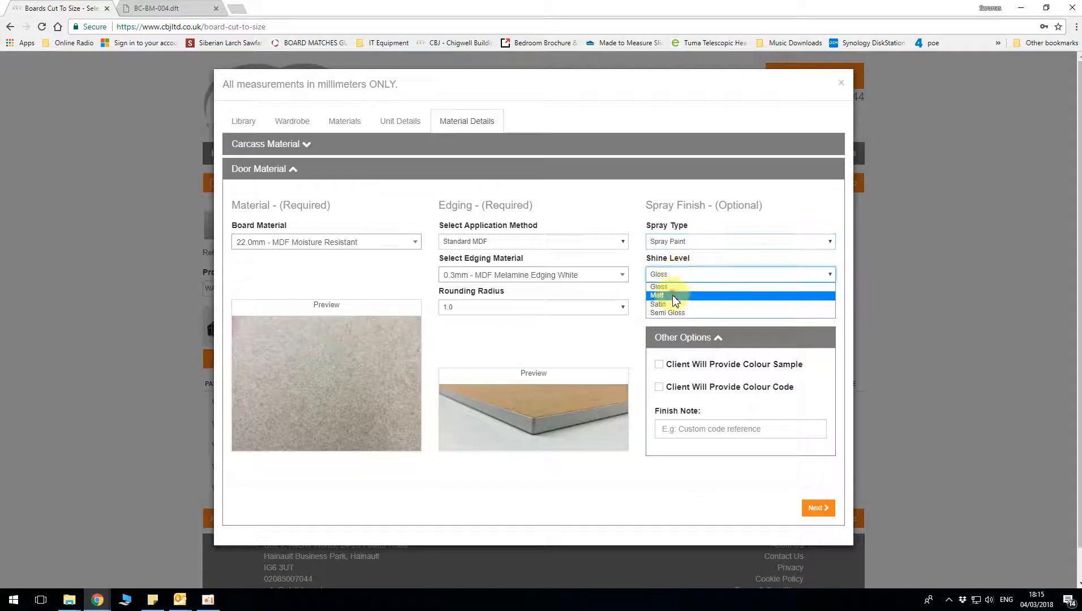
click(673, 295)
- Choose Farrow And Ball Borrowed Light 100235 as the door's spray colour, leave the finish note empty, and continue to the summary
click(666, 306)
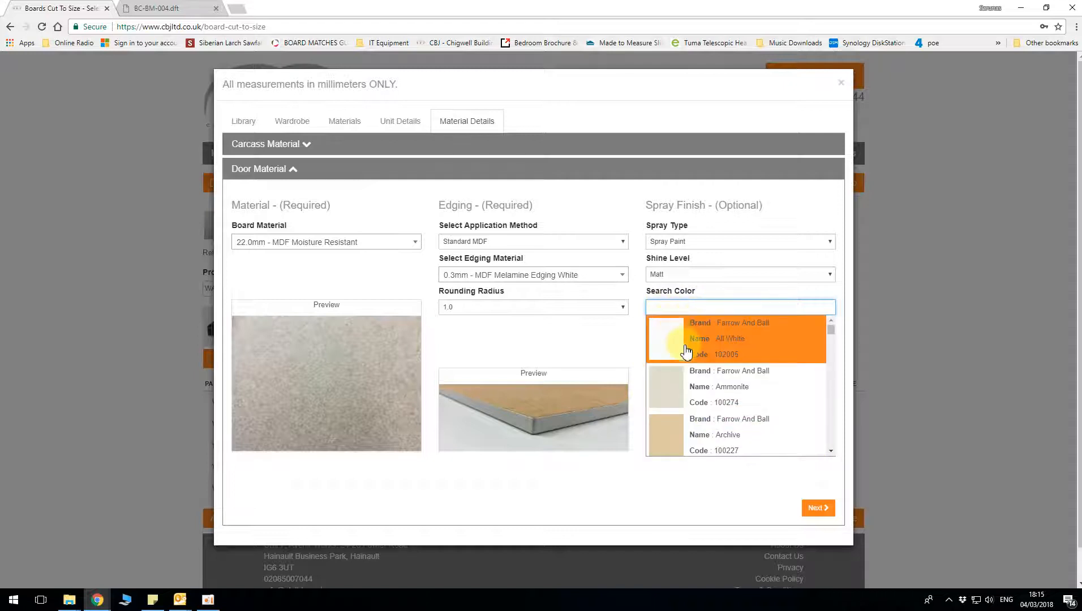
scroll(697, 373, down, 10)
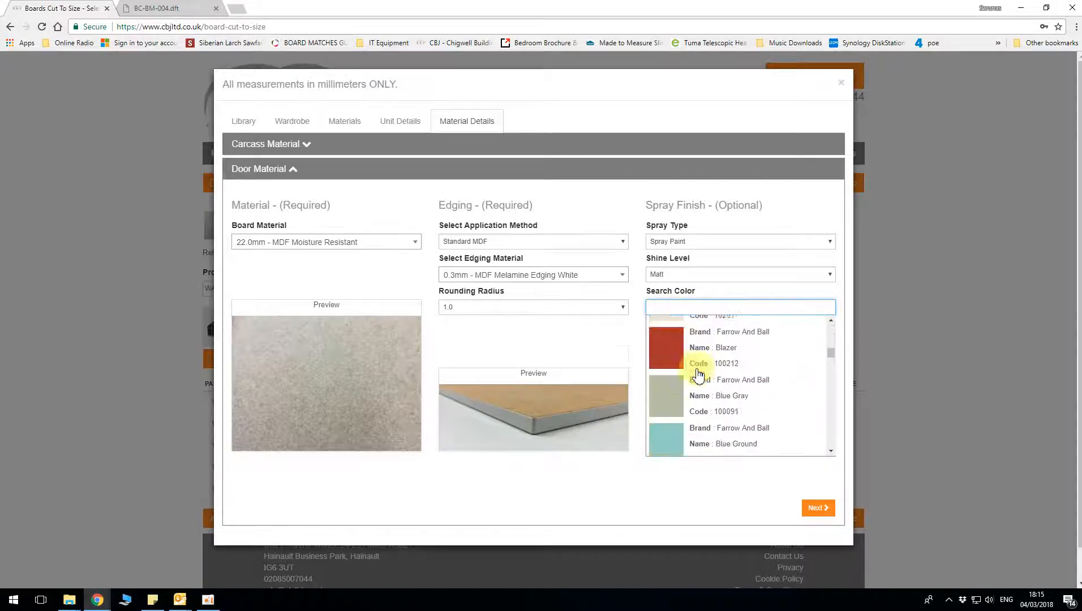
scroll(697, 373, up, 3)
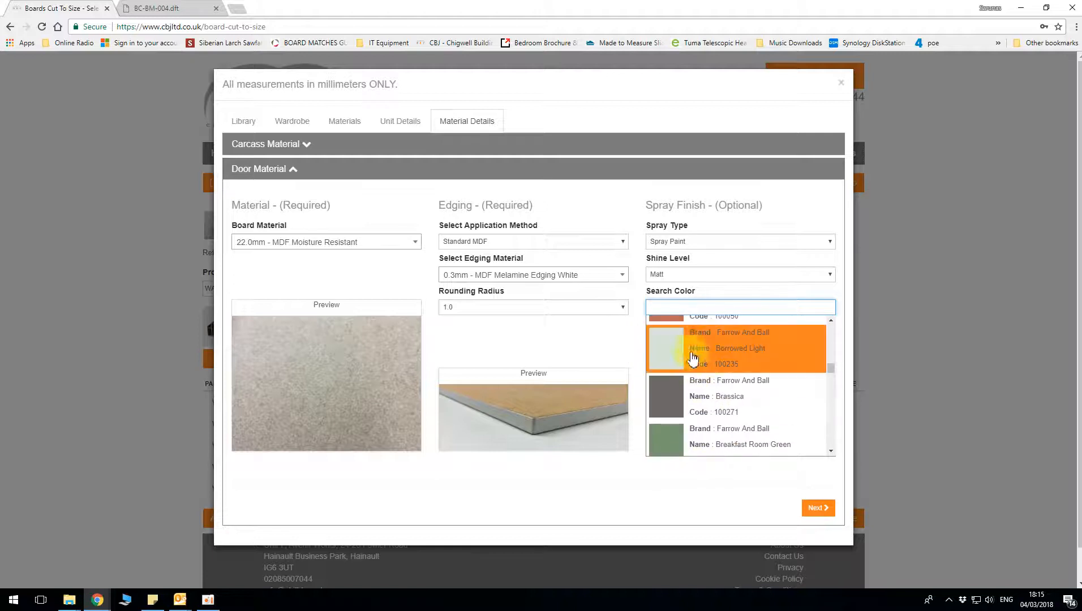
click(678, 347)
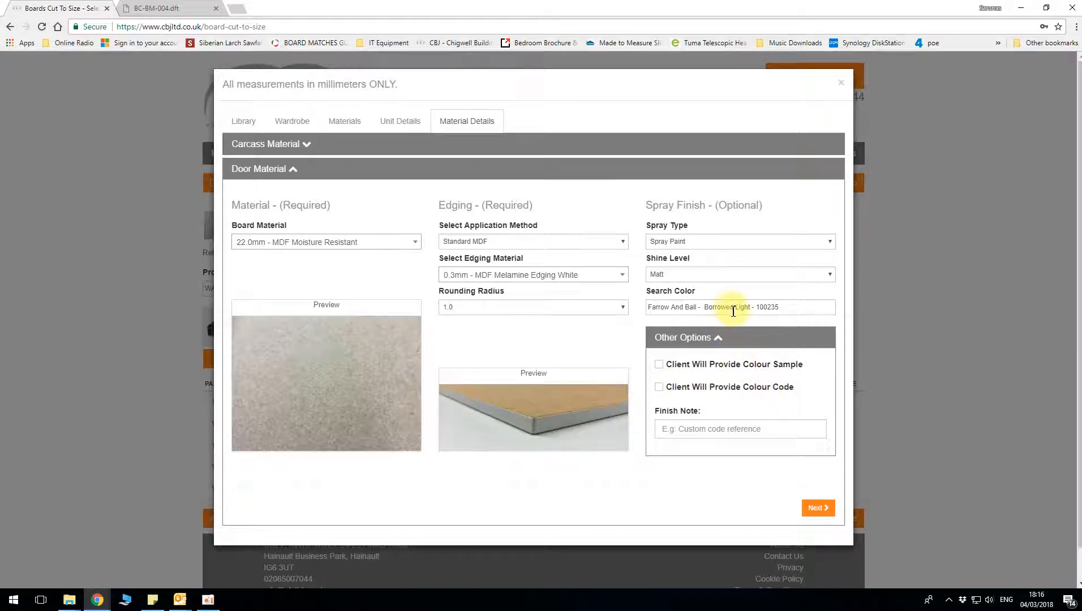
click(661, 429)
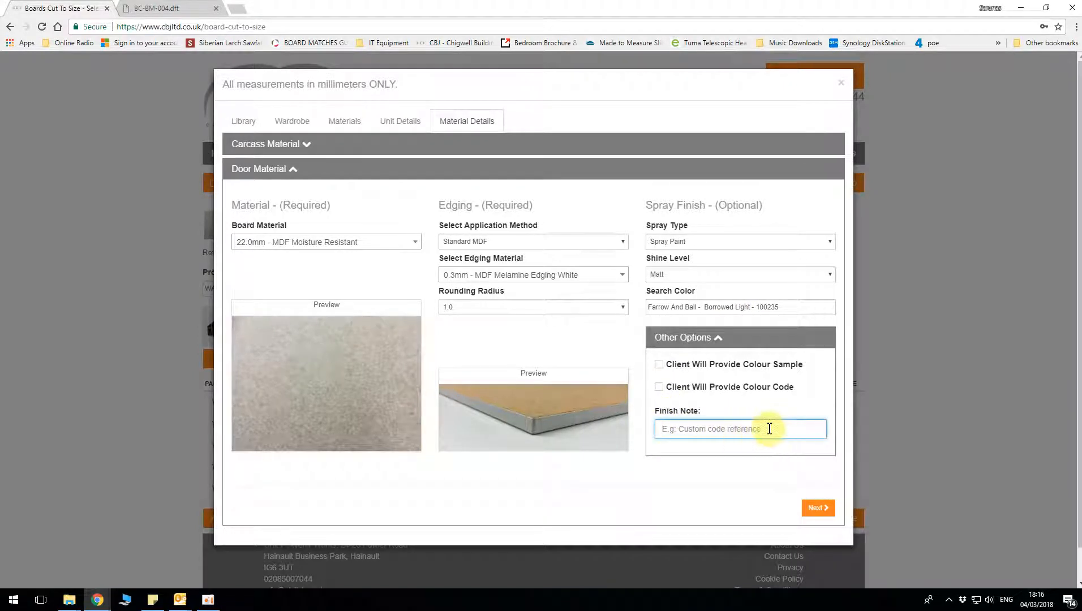
click(818, 511)
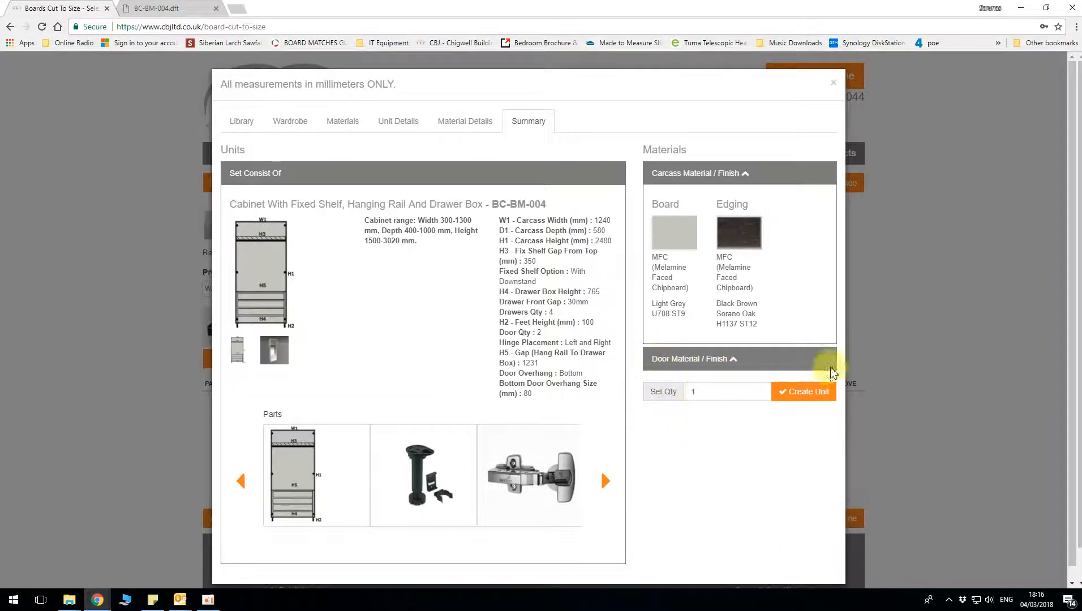
- Create one set of the configured unit, naming its assembly Bedroom 1 and the unit Left Carcass
click(806, 397)
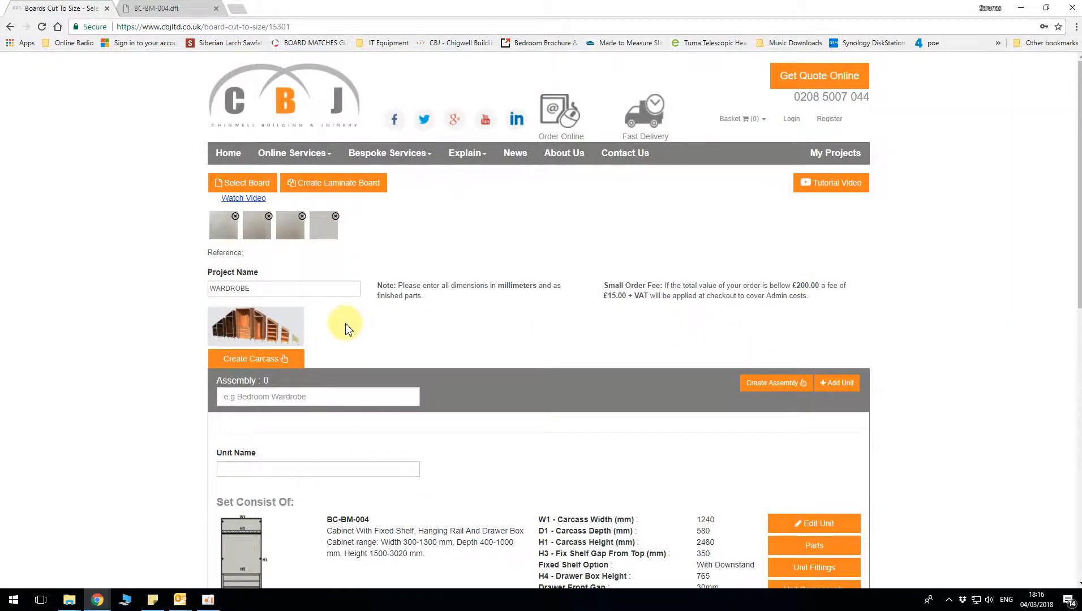
scroll(348, 331, down, 3)
click(239, 258)
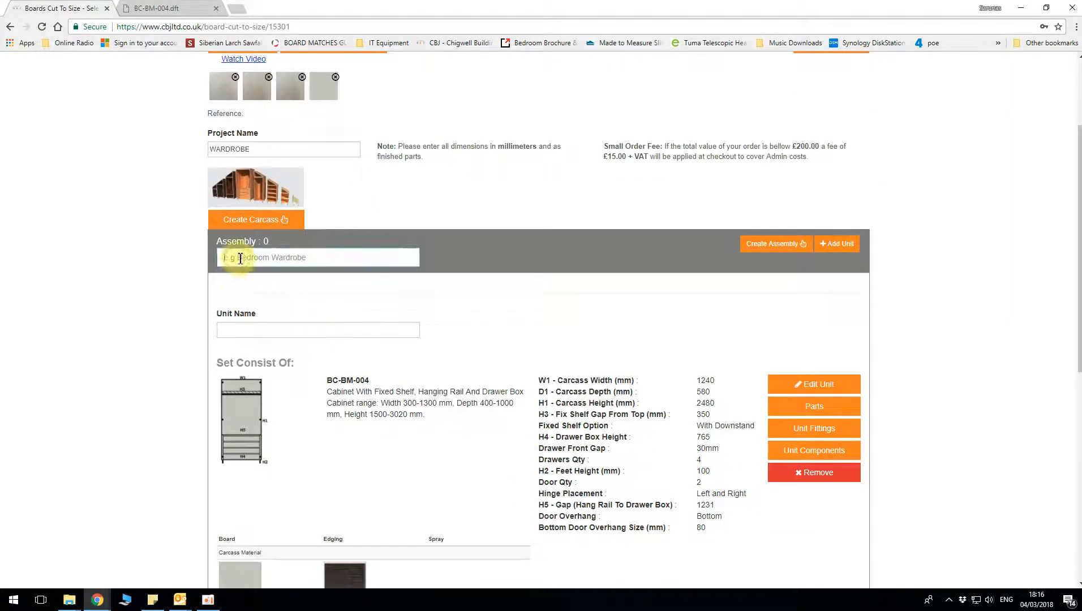
text(Bedroom 1)
click(244, 329)
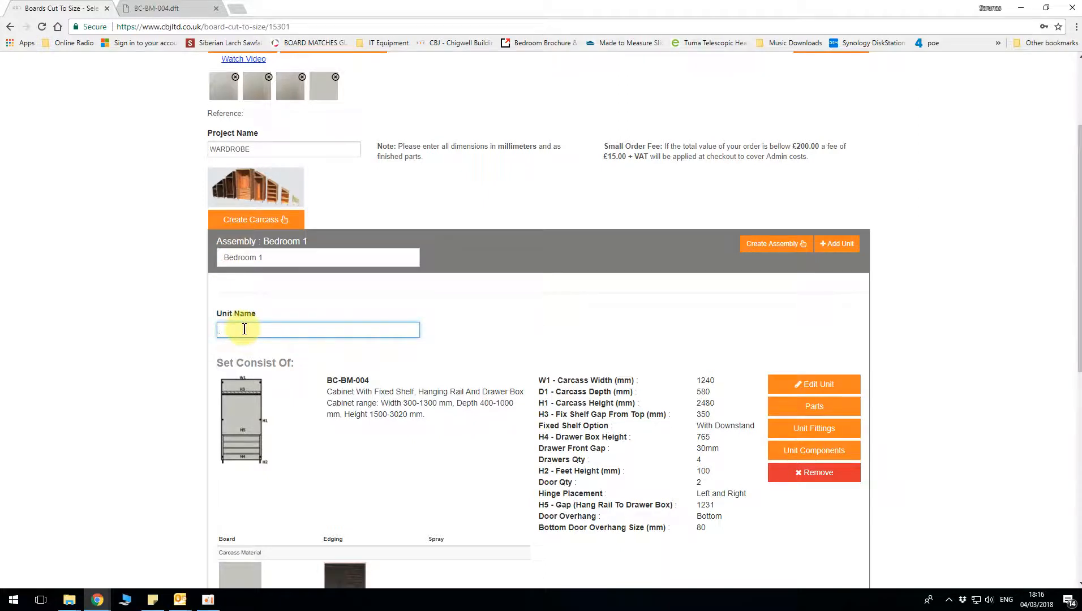
text(Le)
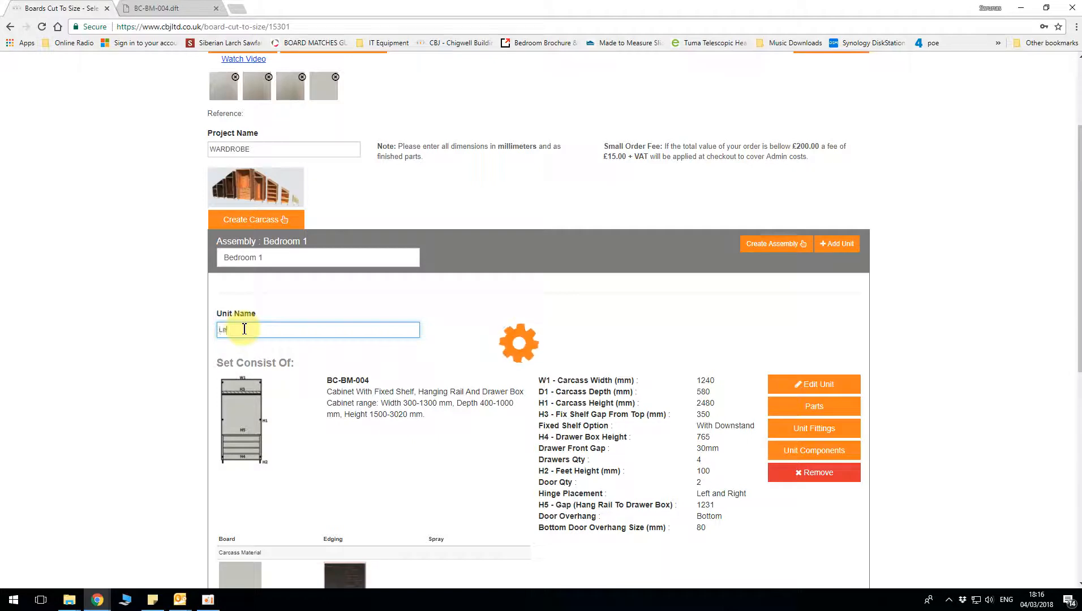
text(ft Cab)
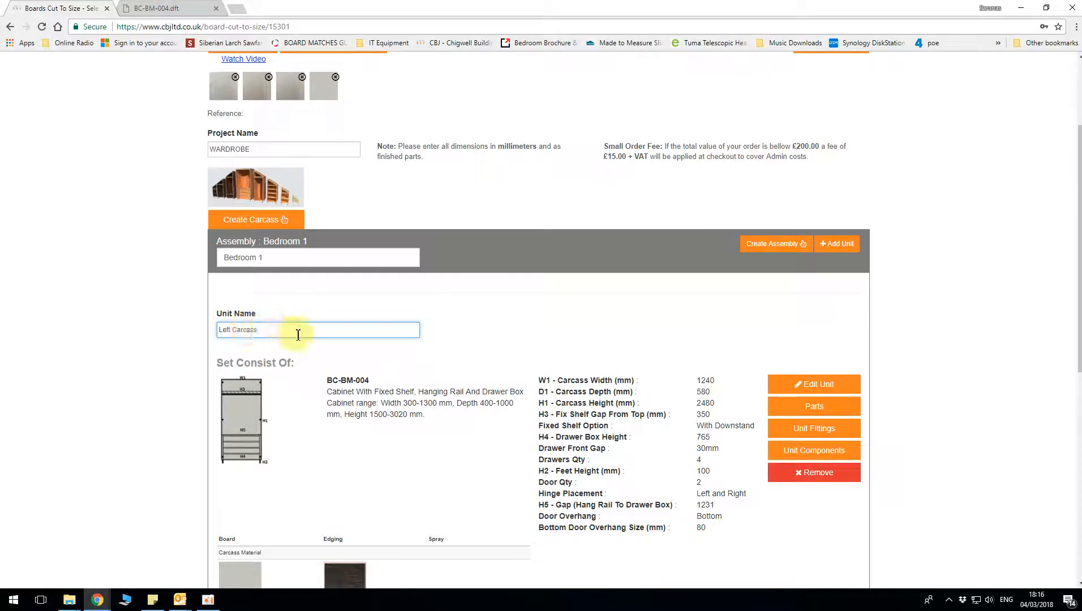
- Check the created unit's specification and materials, and request an online quote for the project
scroll(436, 362, down, 3)
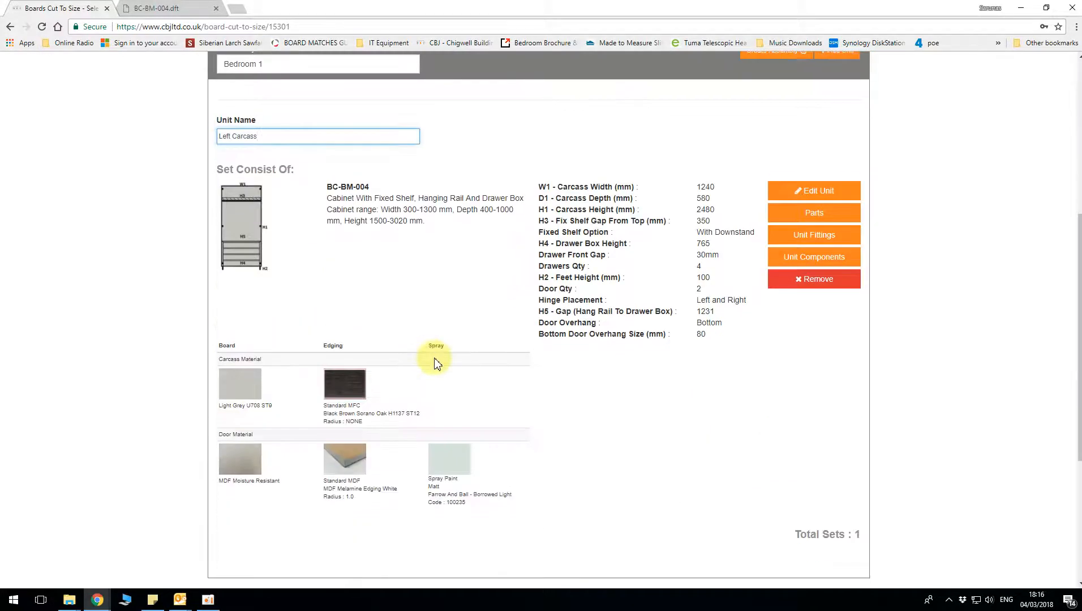
scroll(435, 356, up, 2)
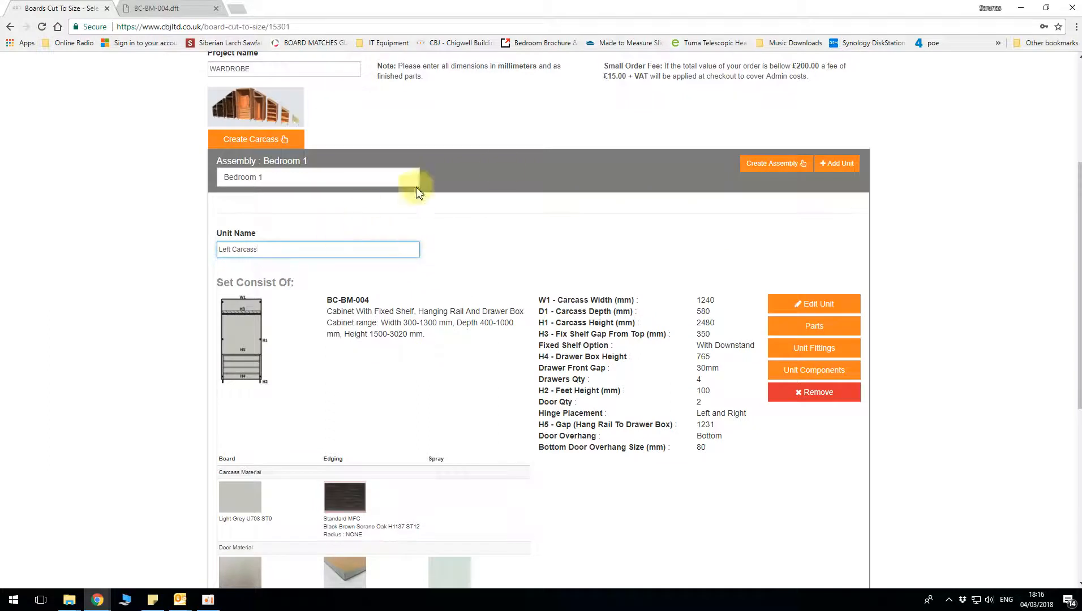
click(839, 166)
scroll(618, 265, down, 6)
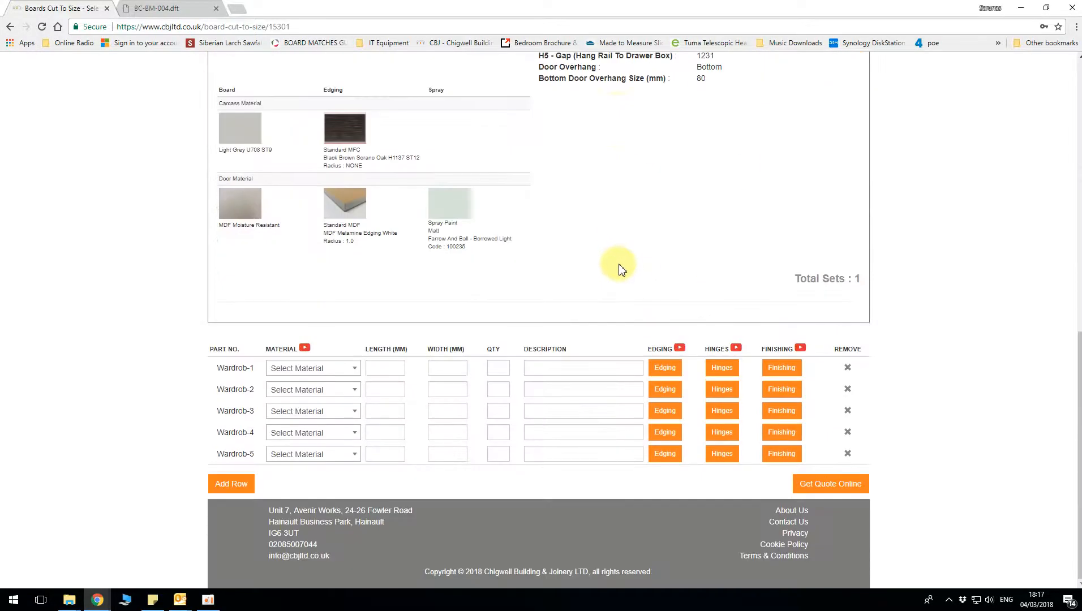
click(826, 485)
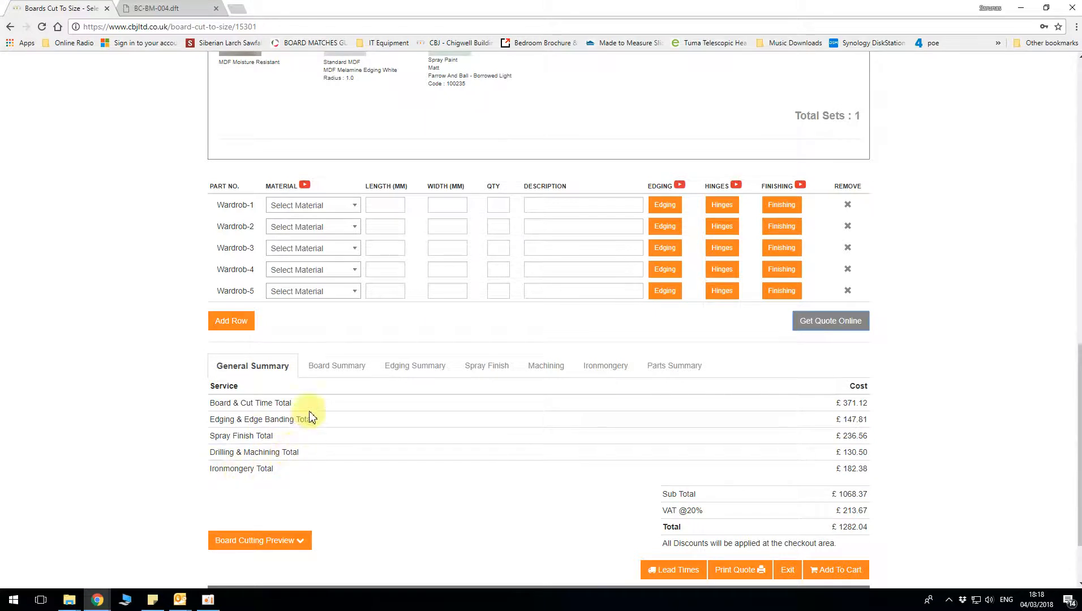
- Show the board cutting preview and examine the cut-out patterns for the carcass and door boards
click(286, 540)
scroll(323, 491, down, 2)
scroll(330, 485, down, 3)
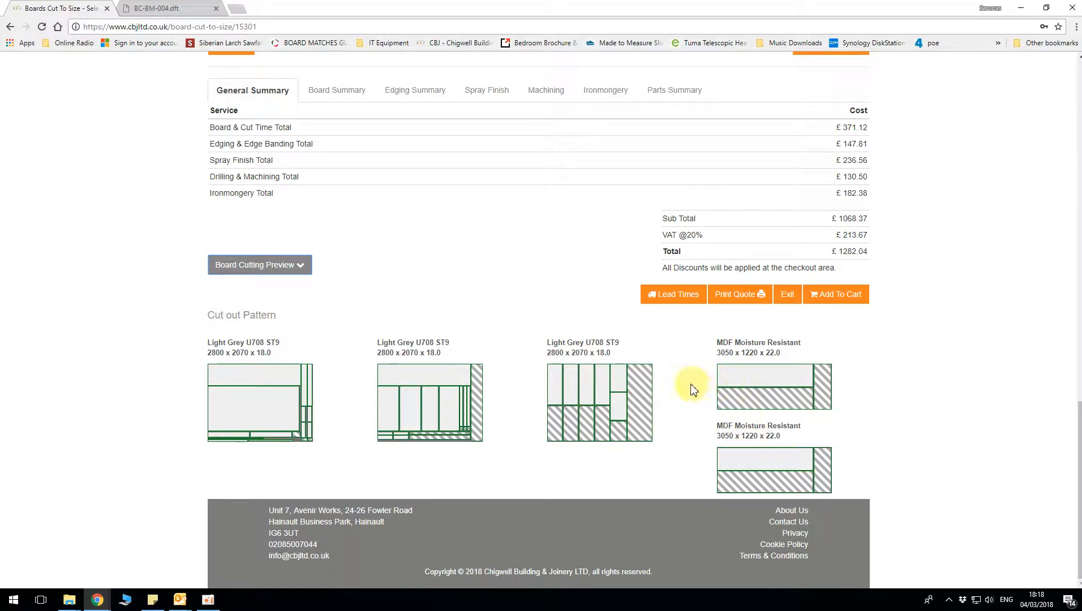
scroll(736, 444, up, 4)
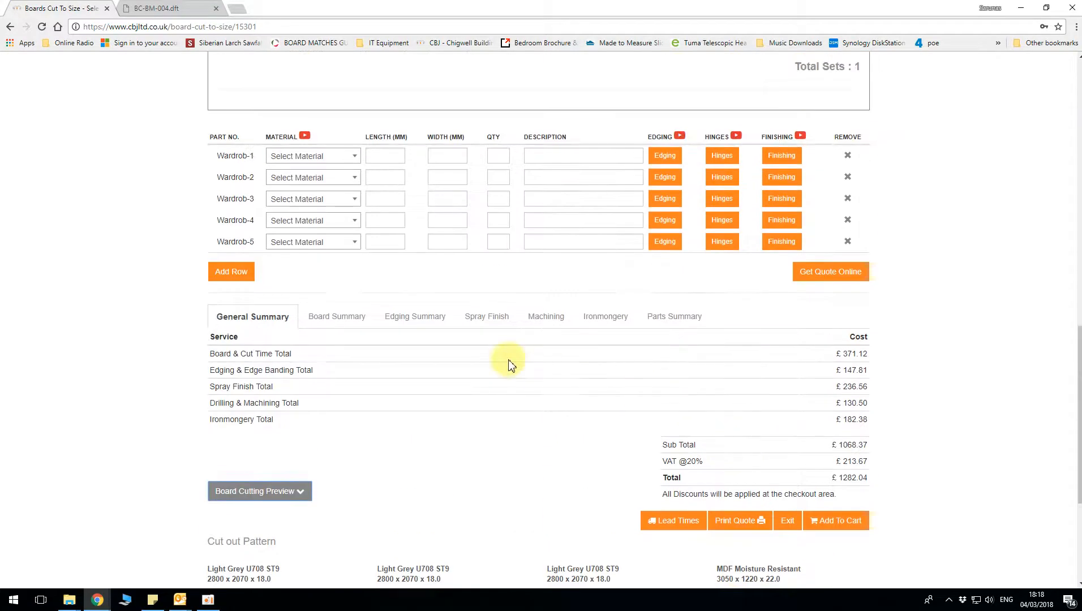
- Review the quote's board, edging, spray finish and machining cost breakdowns
click(346, 317)
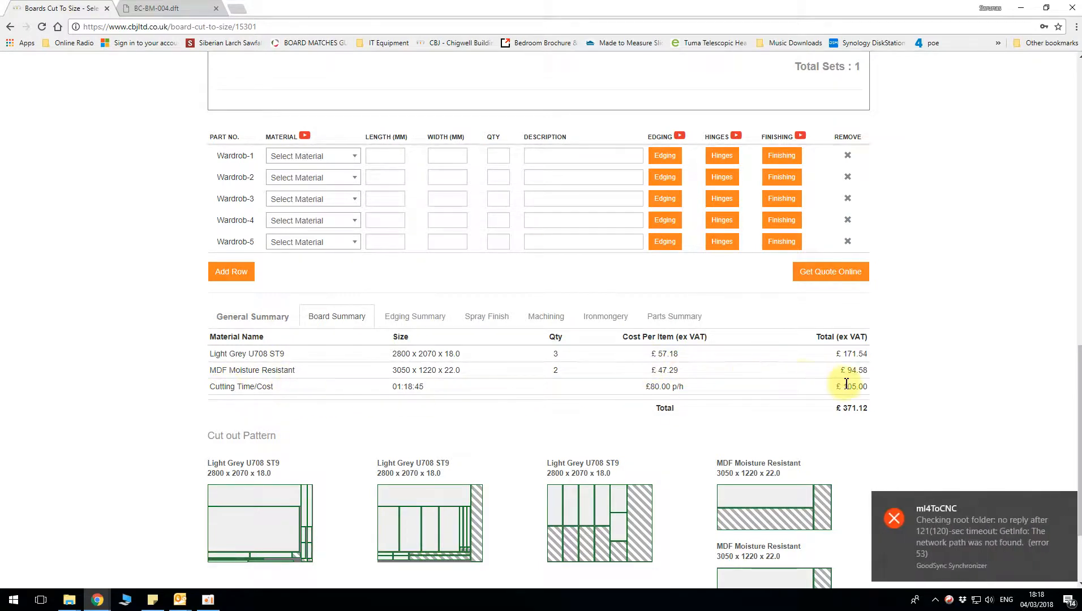
click(412, 316)
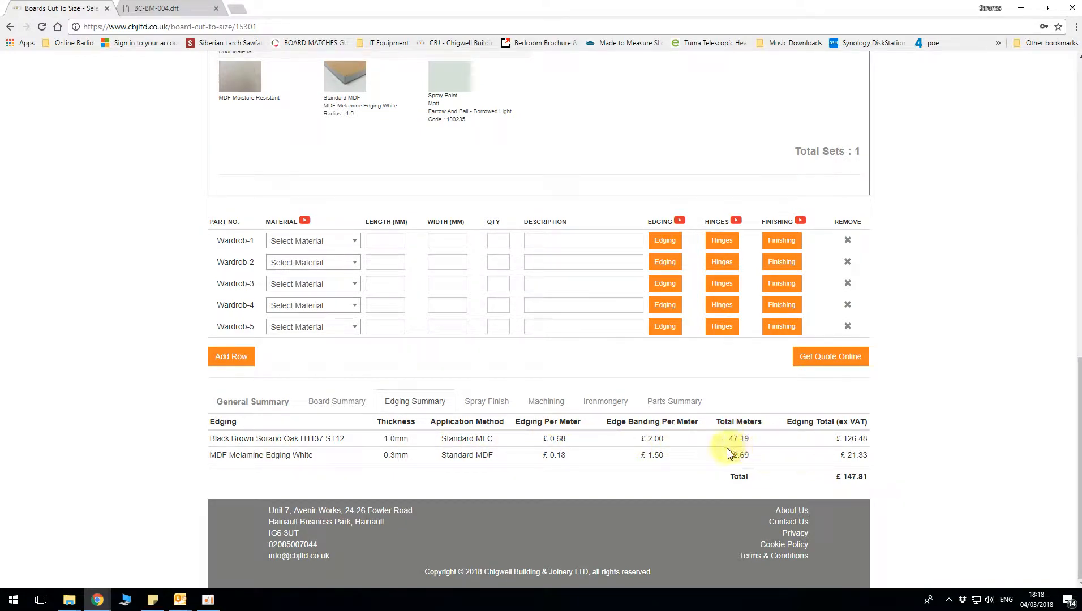
click(486, 402)
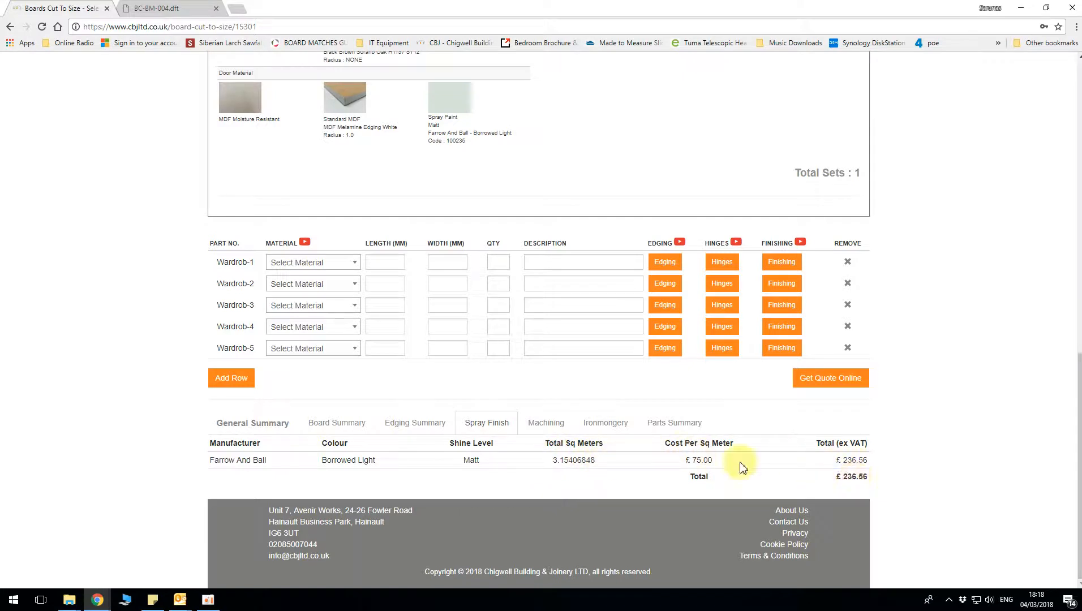
click(546, 423)
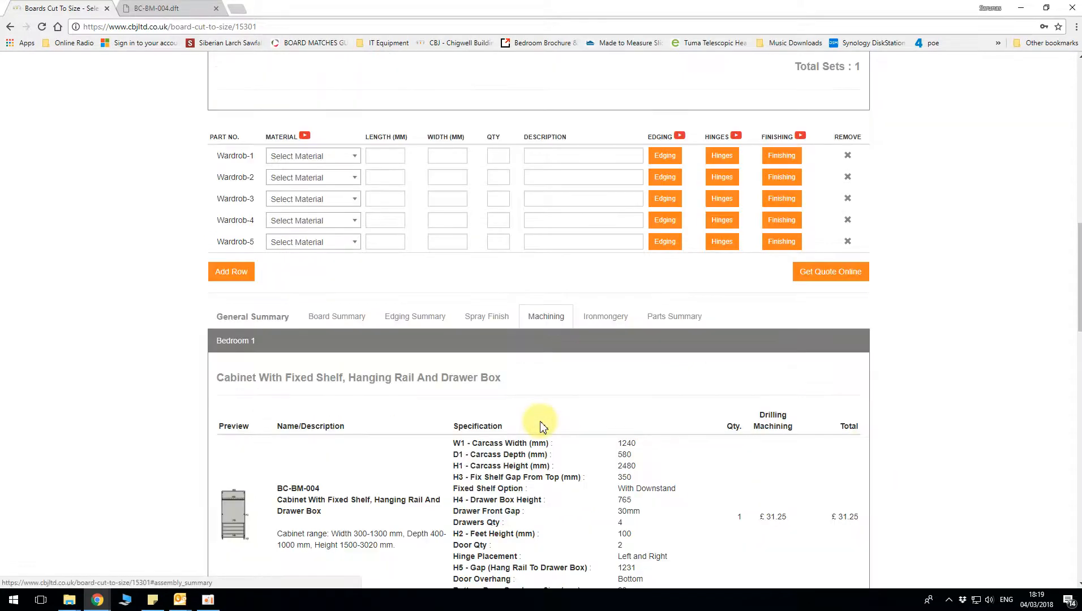
scroll(421, 412, down, 5)
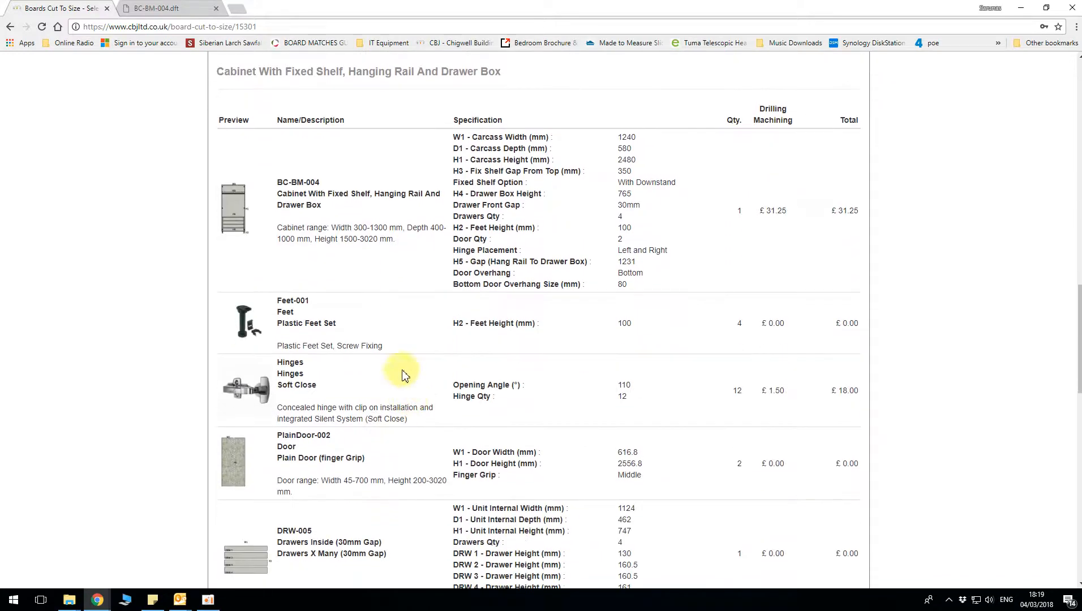
- Examine the drilling and machining costs for the cabinet, hinges, doors, drawers and fixed shelf through to the totals
scroll(696, 260, down, 9)
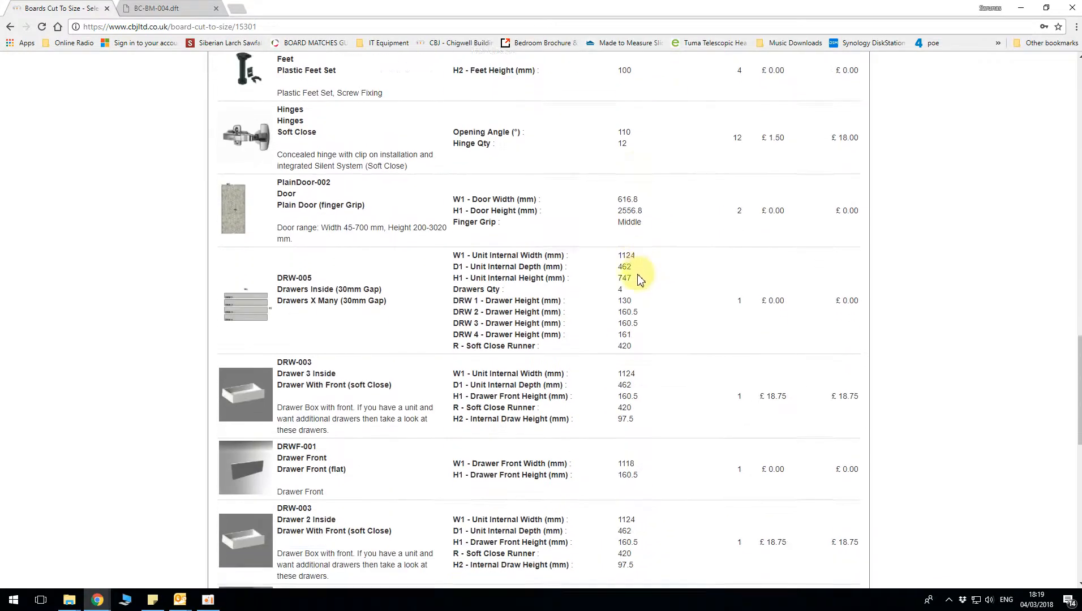
scroll(633, 280, down, 2)
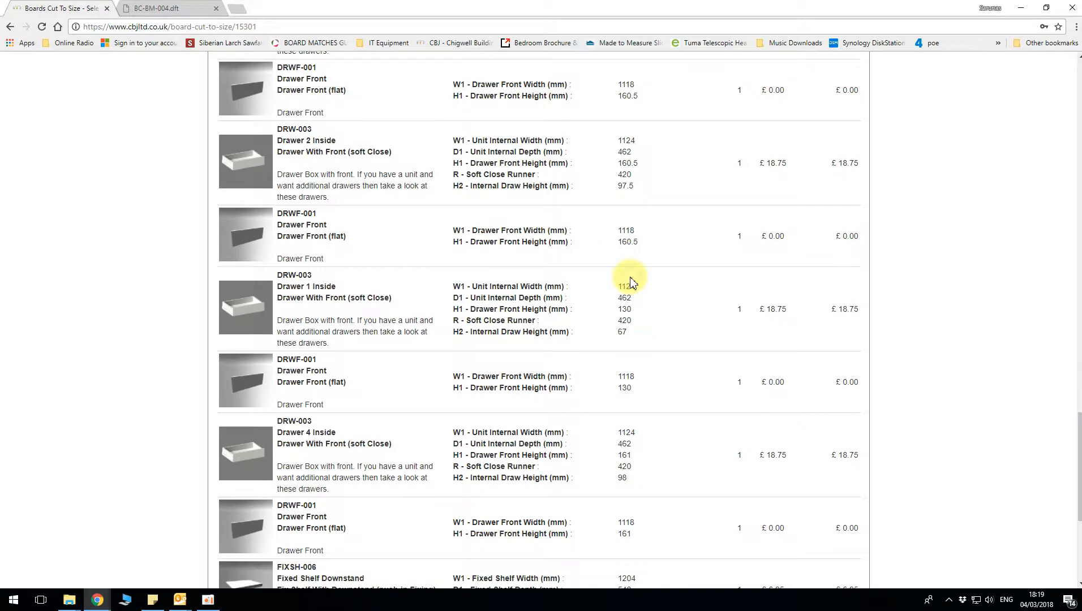
scroll(631, 281, down, 4)
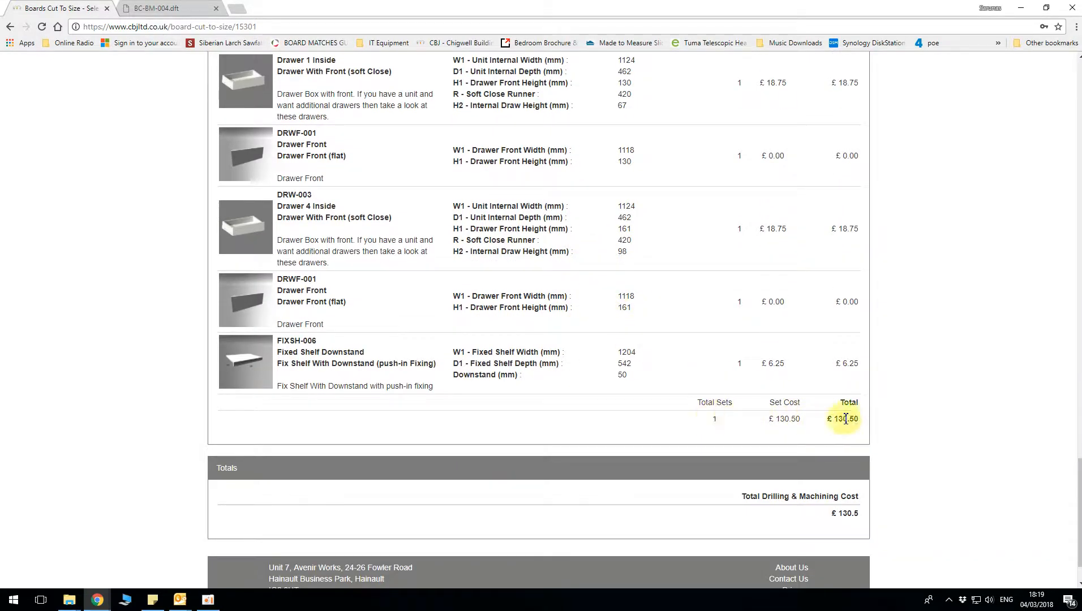
scroll(853, 417, up, 12)
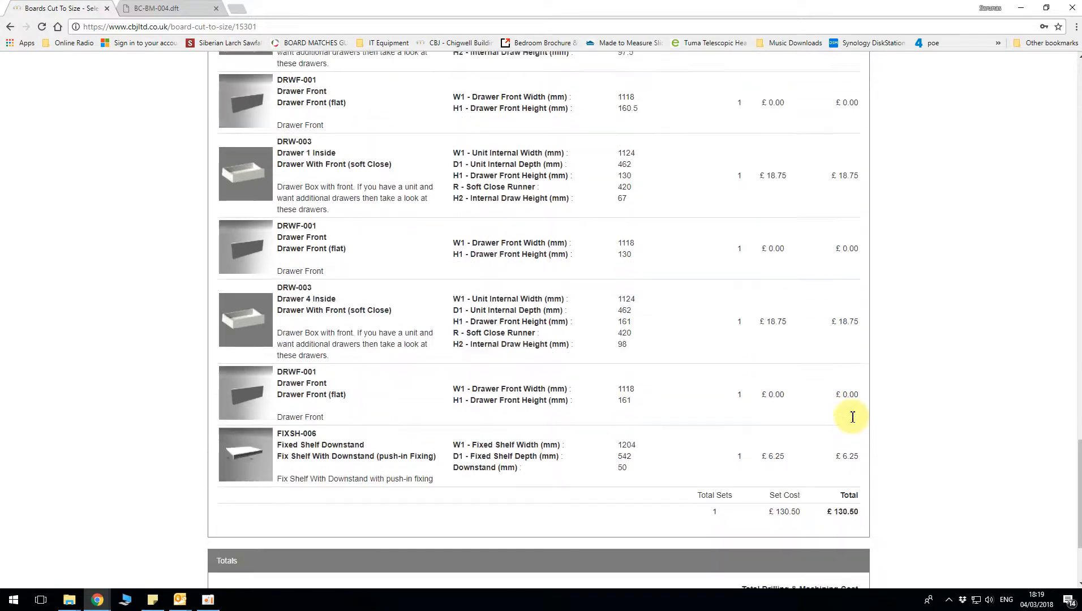
- Show the quote's ironmongery breakdown and review the sizes, quantities and costs of all fittings
scroll(850, 419, up, 6)
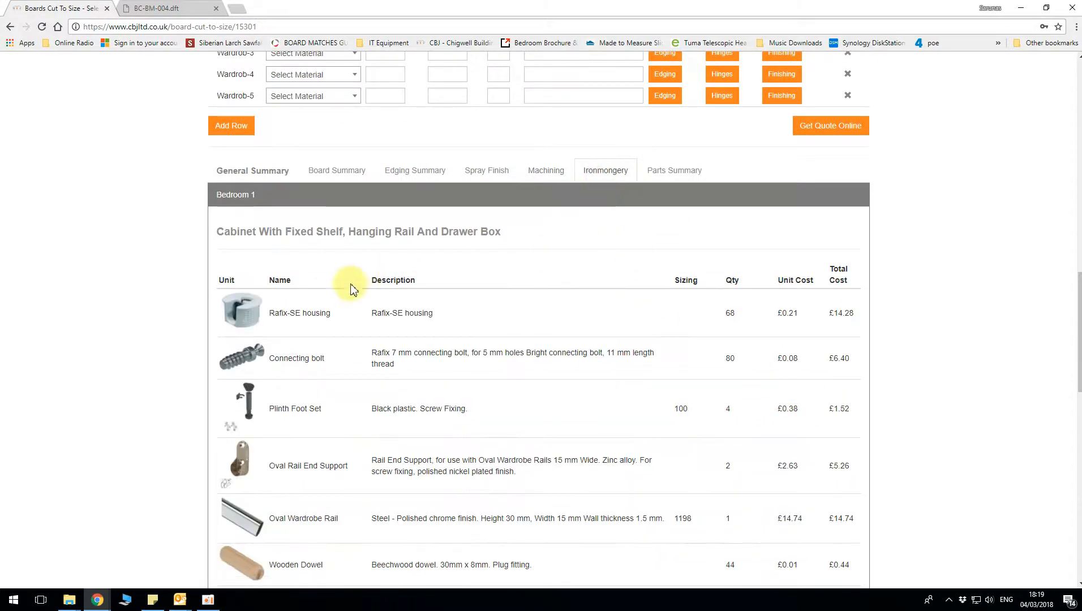
scroll(321, 288, down, 3)
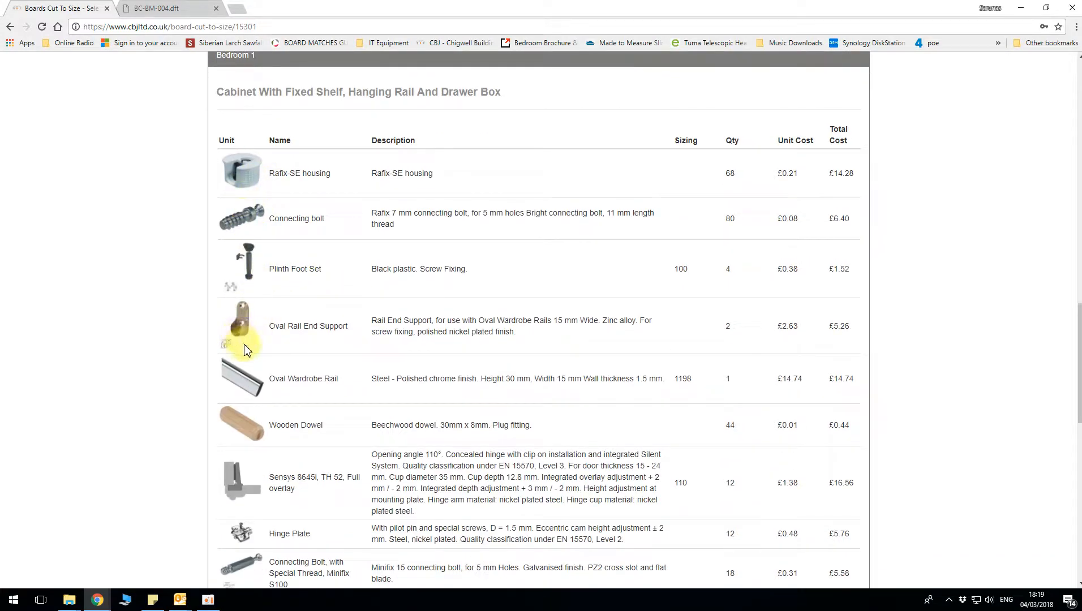
scroll(251, 350, down, 2)
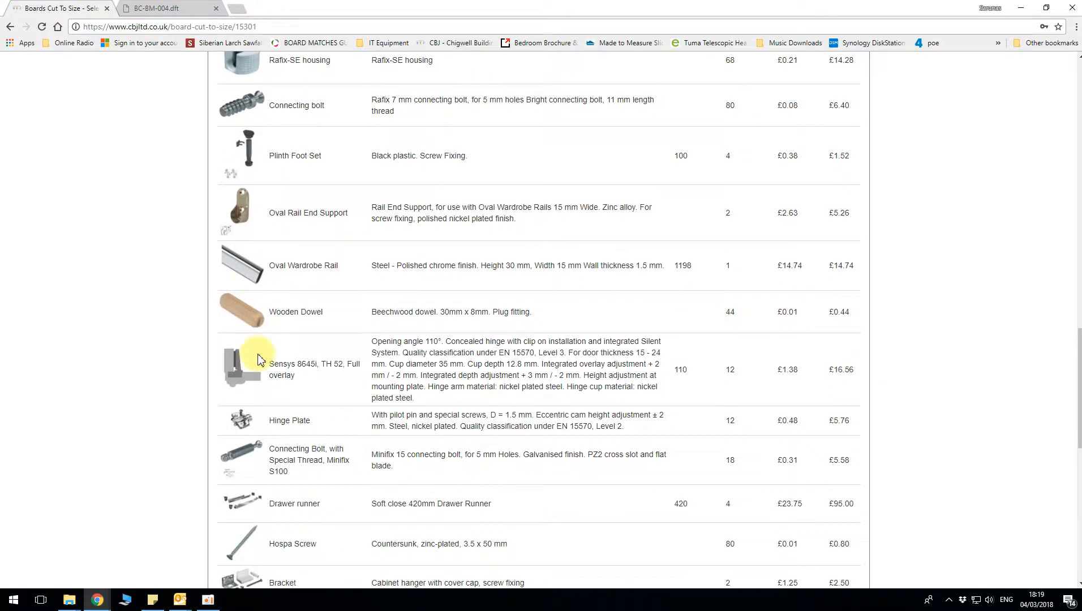
scroll(258, 360, down, 2)
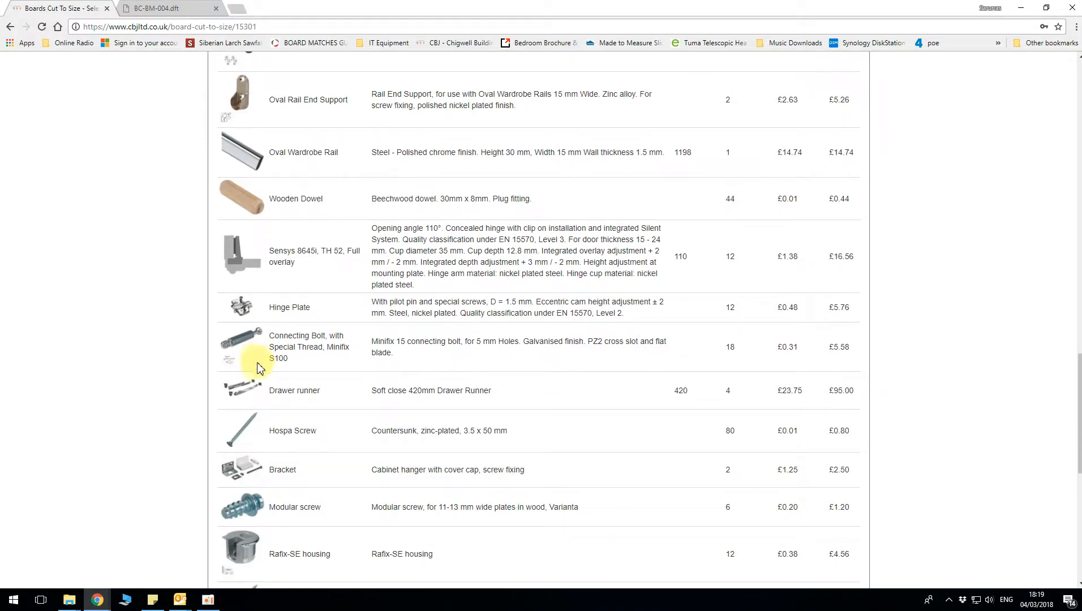
scroll(260, 385, down, 3)
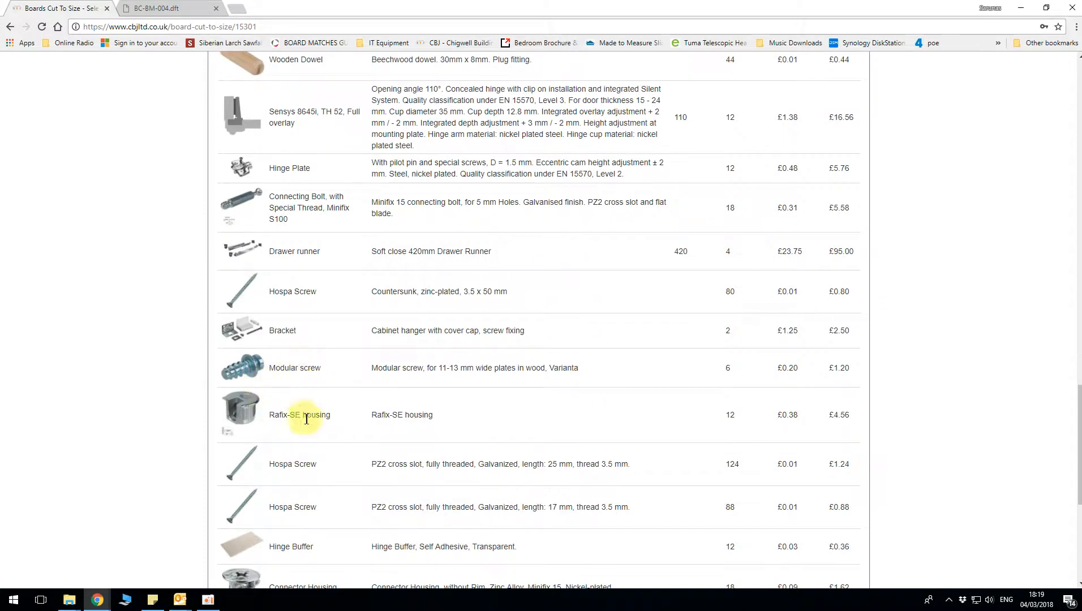
scroll(318, 428, down, 6)
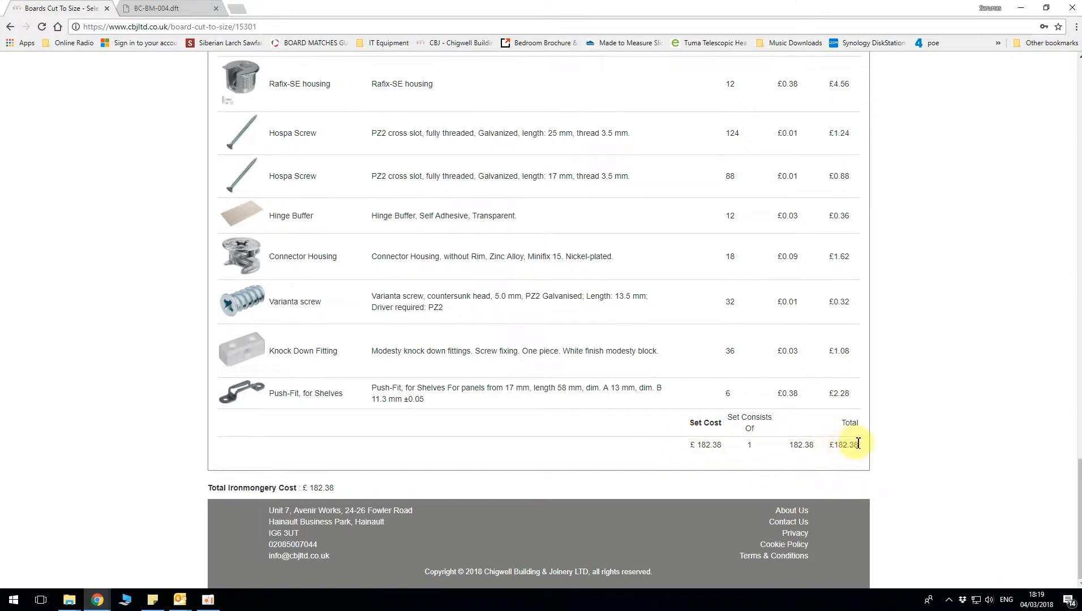
scroll(832, 448, up, 4)
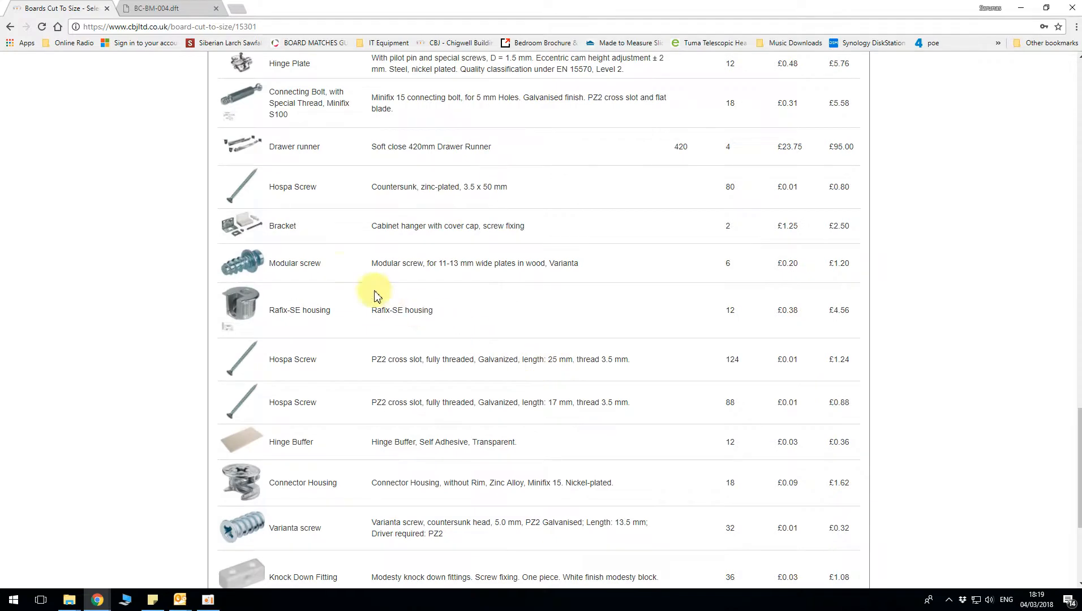
scroll(304, 249, up, 2)
scroll(303, 250, up, 2)
scroll(260, 227, up, 2)
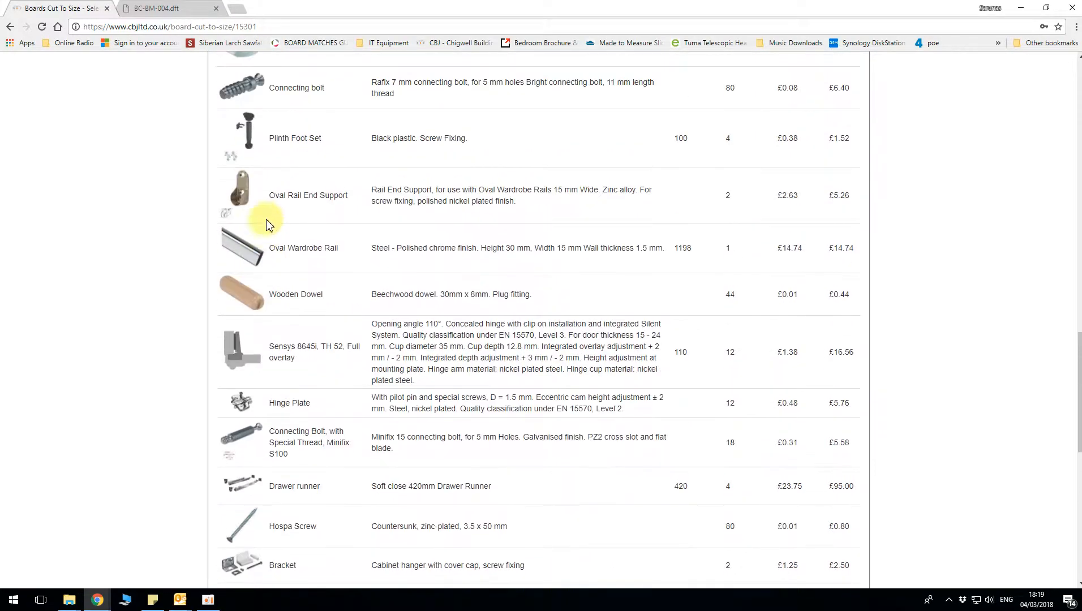
scroll(269, 210, up, 4)
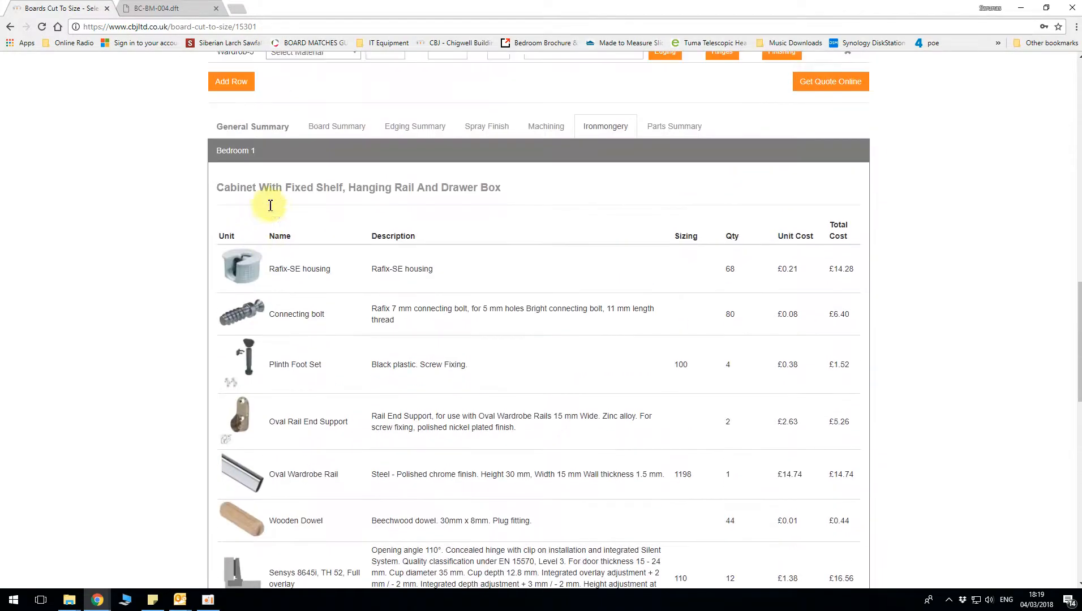
- Show the quote's parts summary and check the carcass and door parts' sizes, weights, edging and spray finish
click(665, 126)
scroll(623, 225, down, 1)
scroll(665, 283, down, 7)
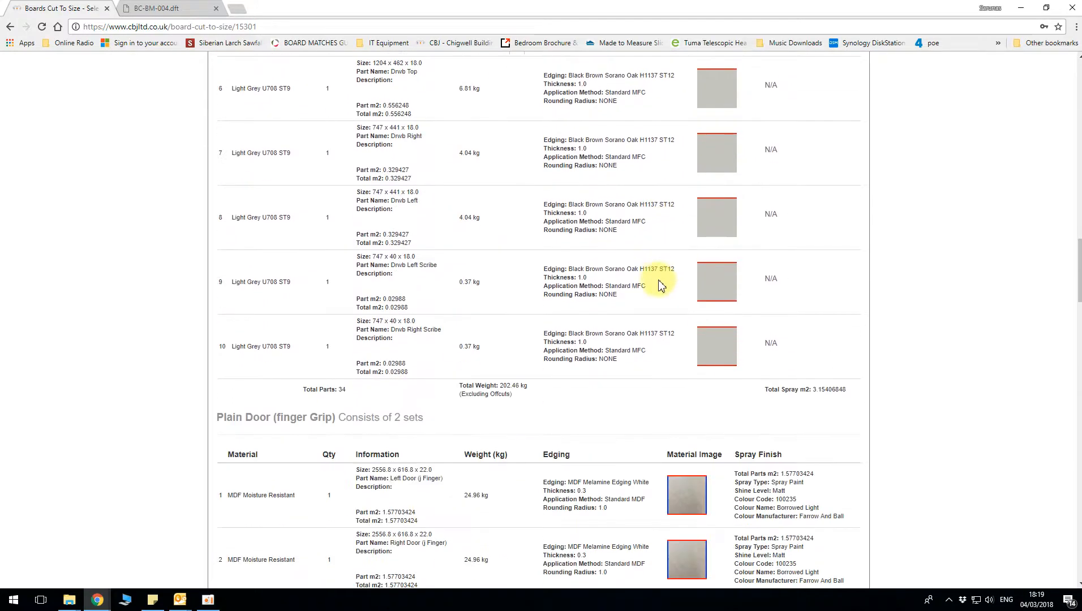
- Show the parts list of the Left Carcass unit and look through its part dimensions and materials
scroll(657, 286, up, 20)
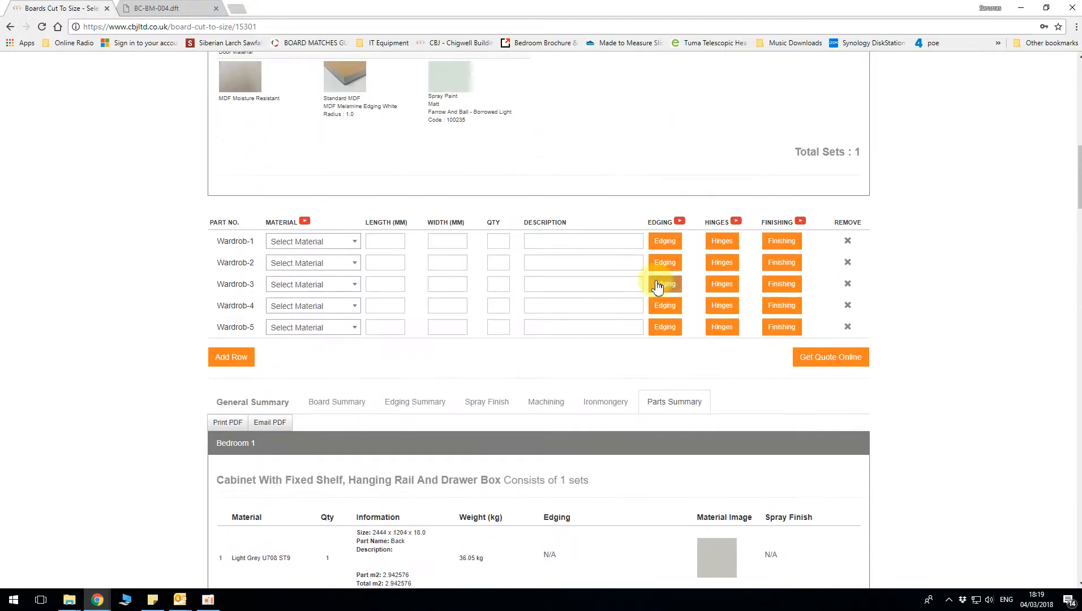
scroll(657, 288, up, 2)
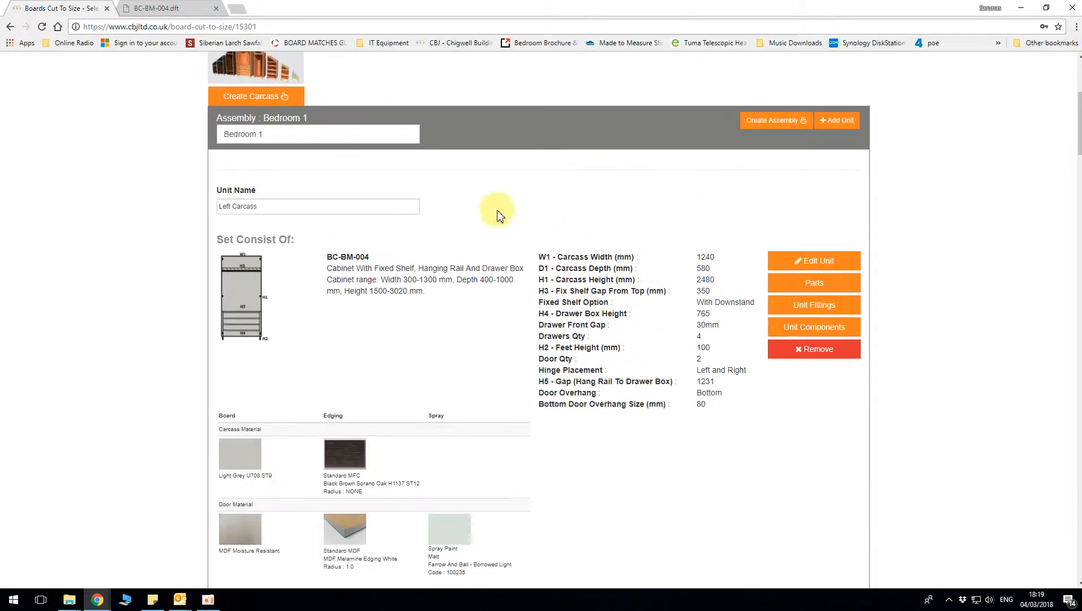
click(814, 284)
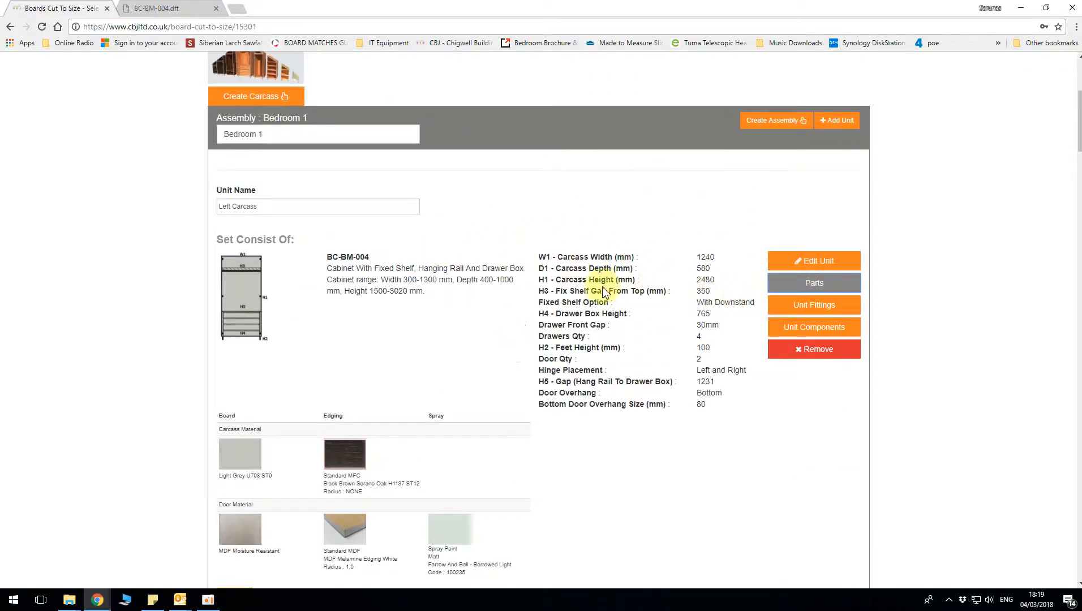
scroll(498, 308, down, 10)
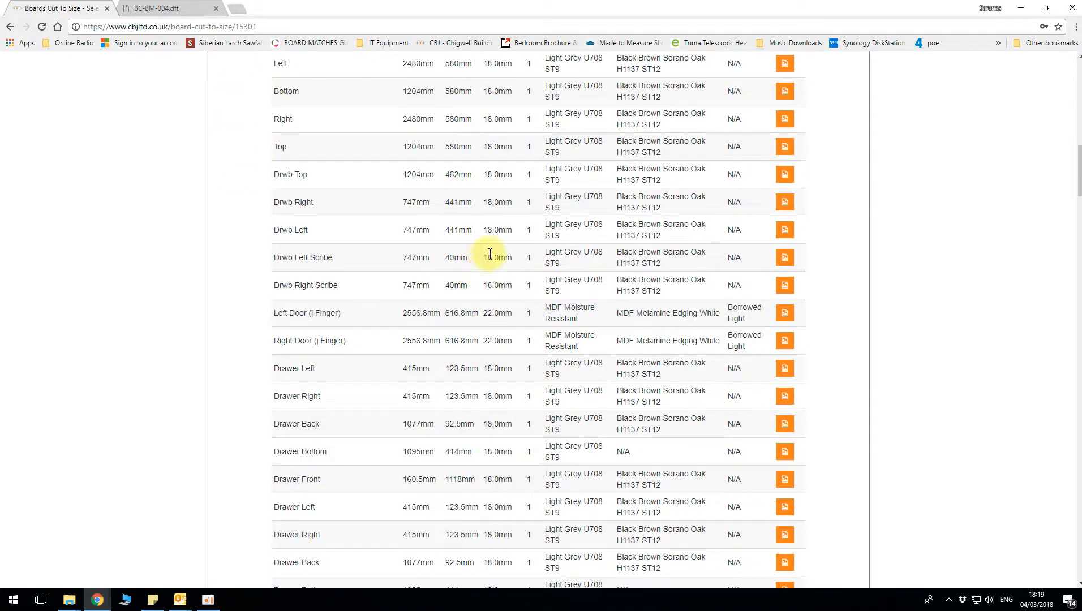
- View the images of the Drwb Left, Right Door (j Finger) and first Drawer Right parts, closing each one
click(784, 230)
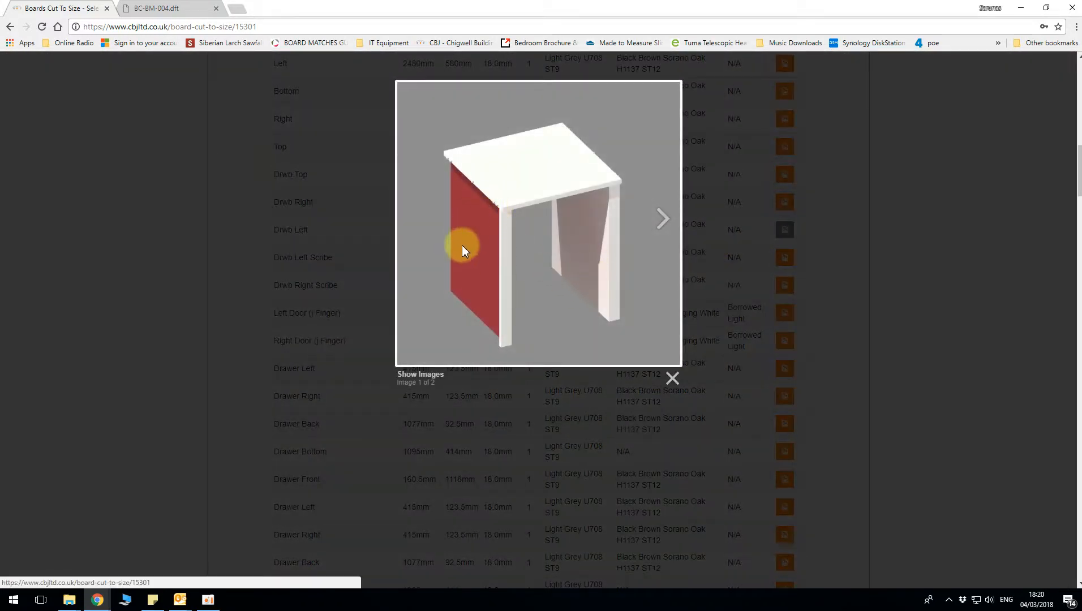
click(671, 380)
click(784, 341)
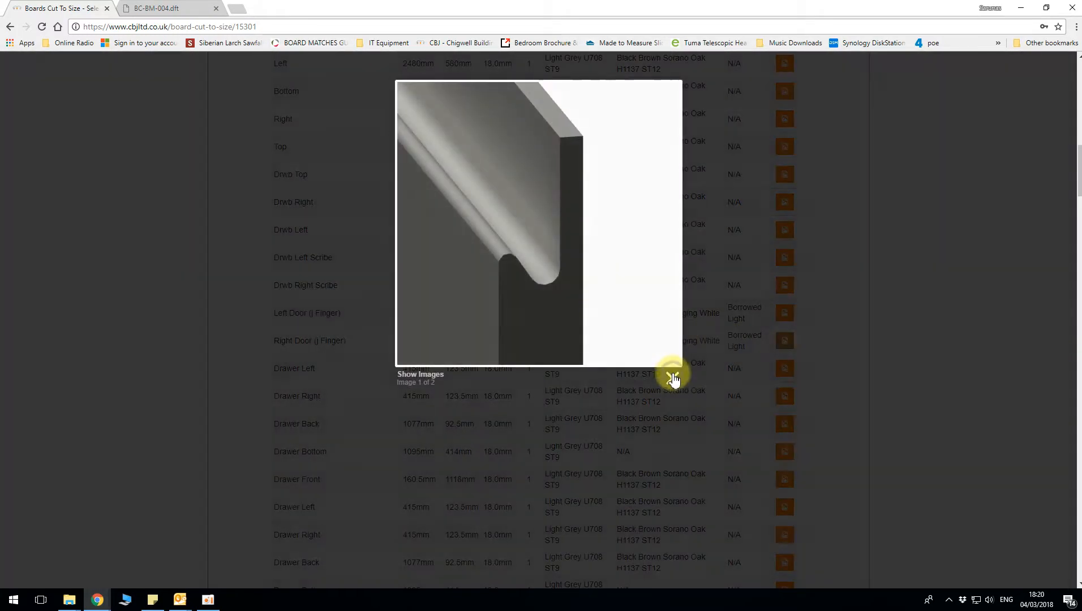
click(672, 377)
click(784, 399)
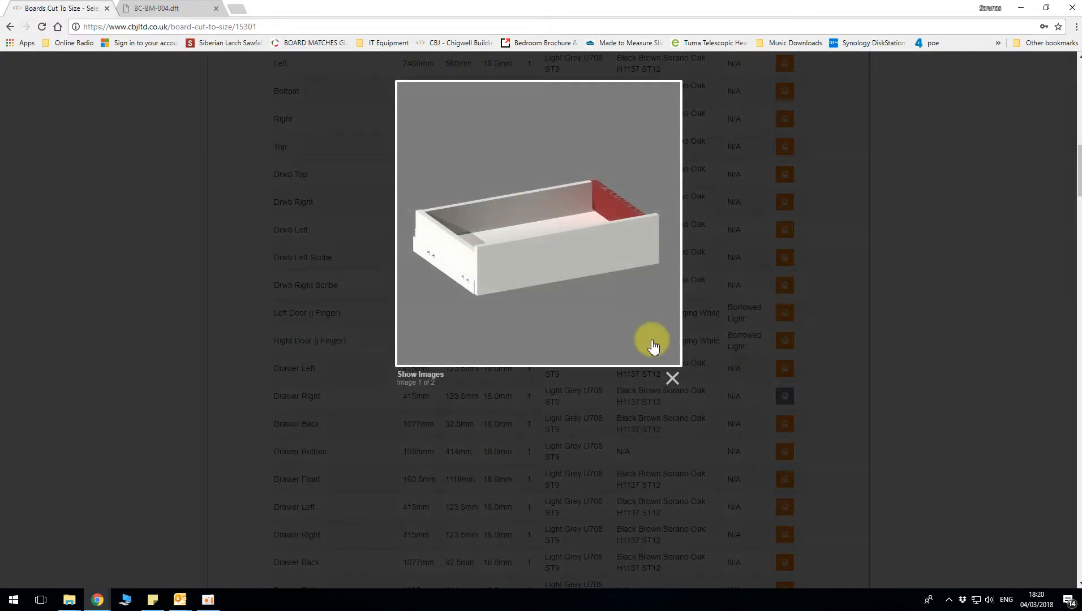
click(673, 378)
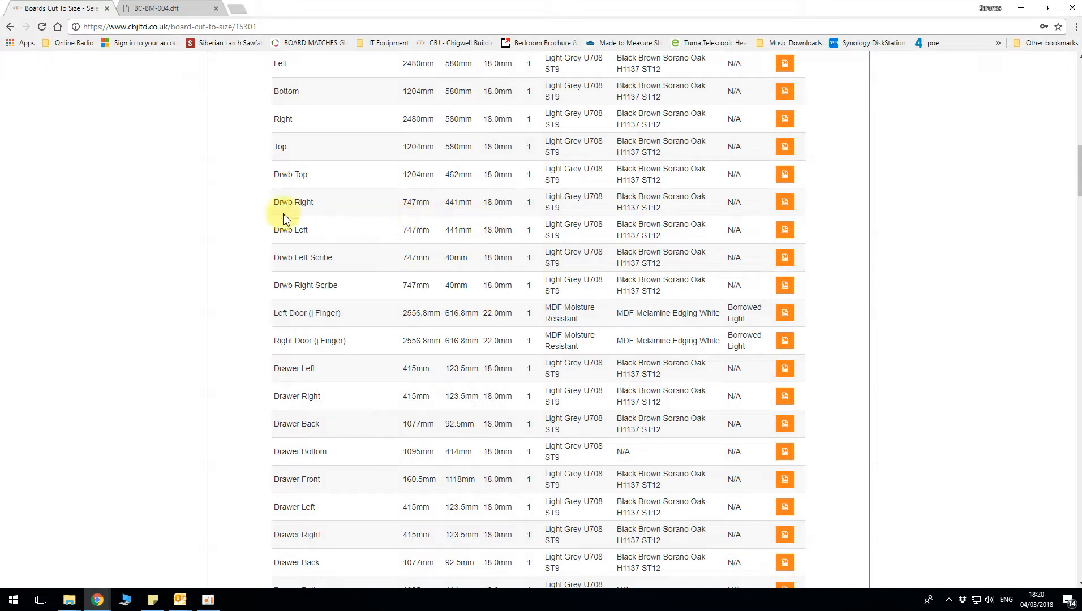
- Look over the unit's specification and materials and the remaining drawer and shelf entries in its parts list
scroll(337, 240, up, 8)
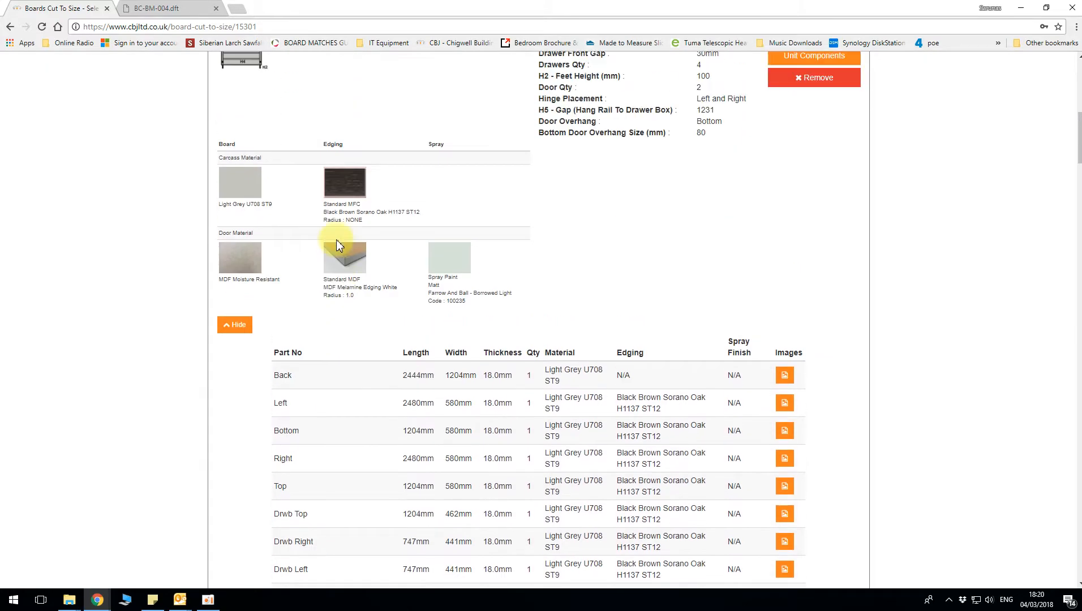
scroll(336, 244, up, 2)
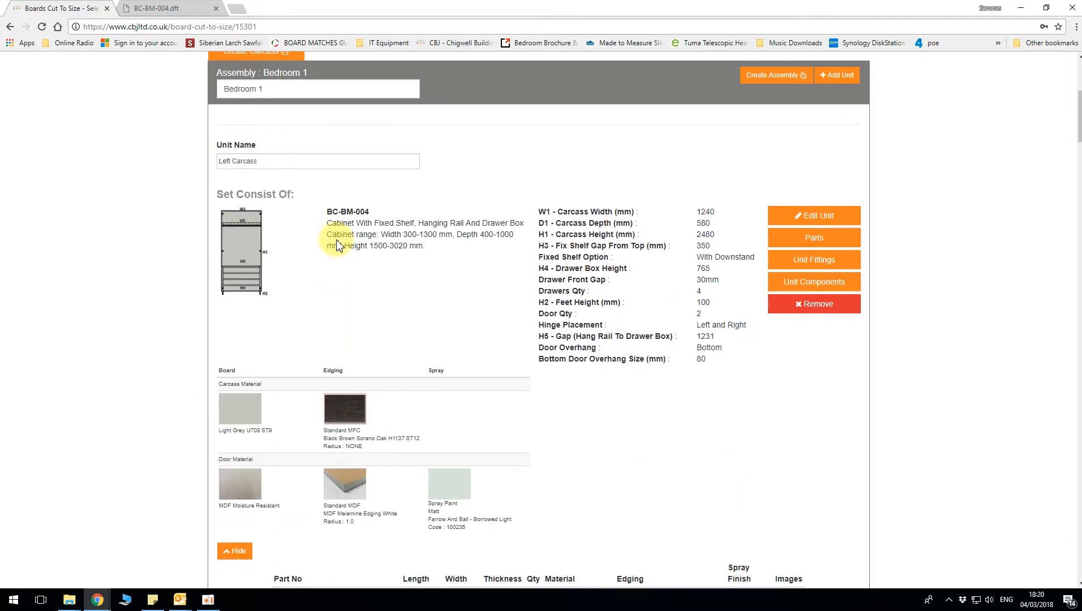
scroll(337, 244, down, 20)
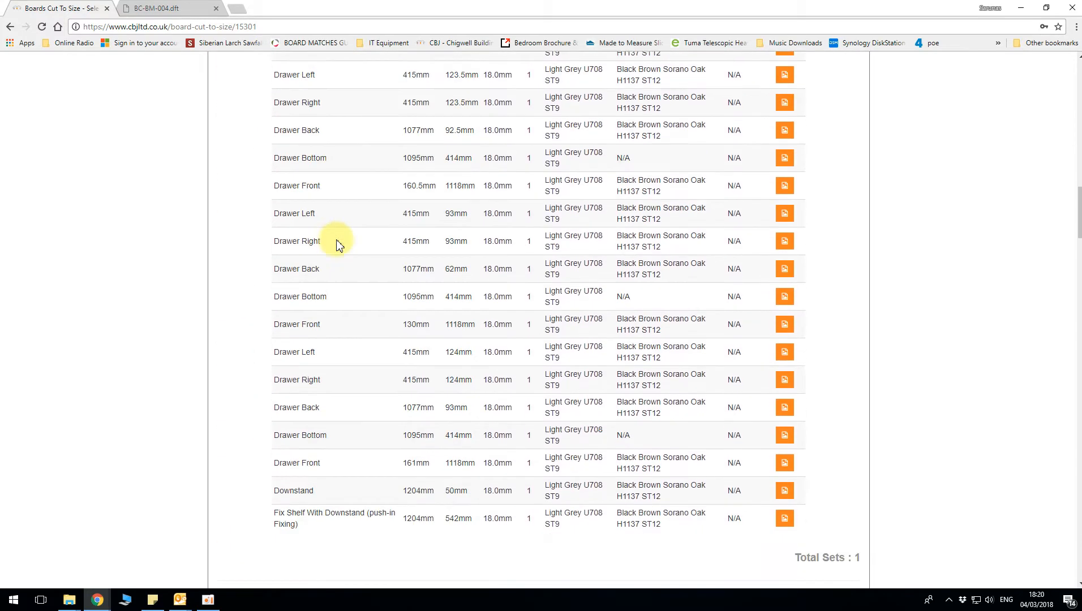